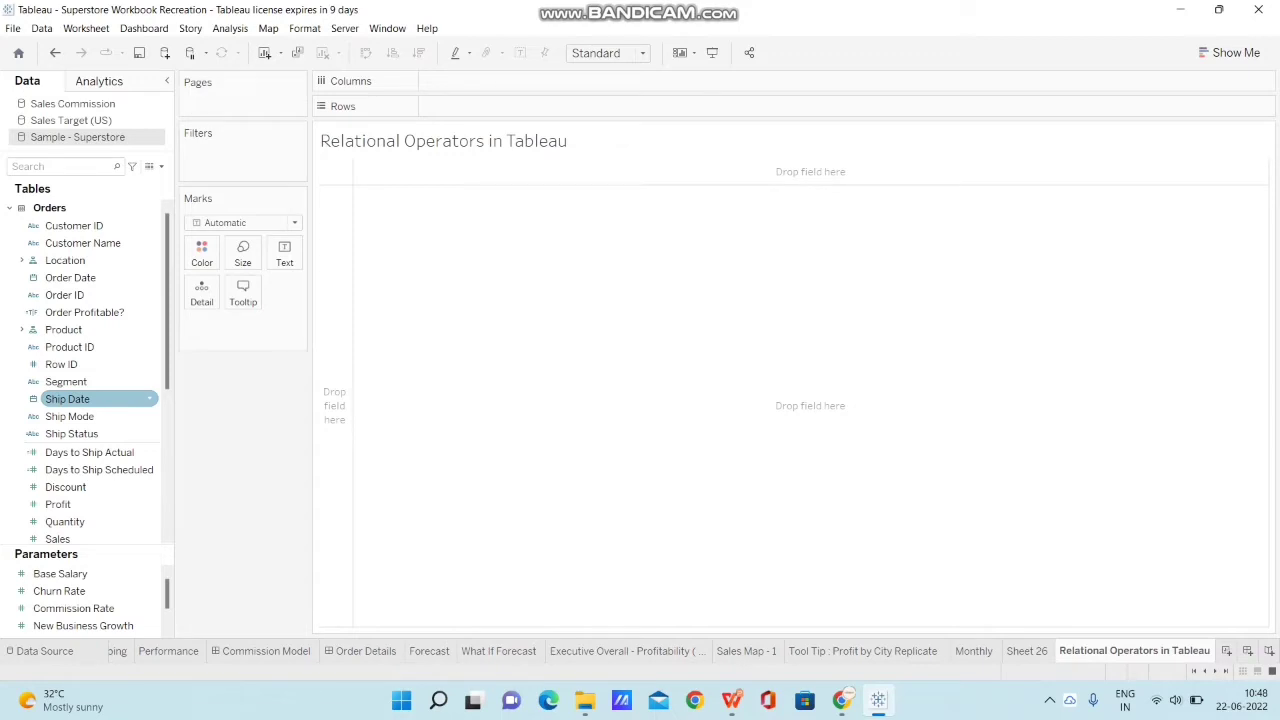
Create a parameter named Date Parameter with the Date data type, allowing all values.
click(161, 166)
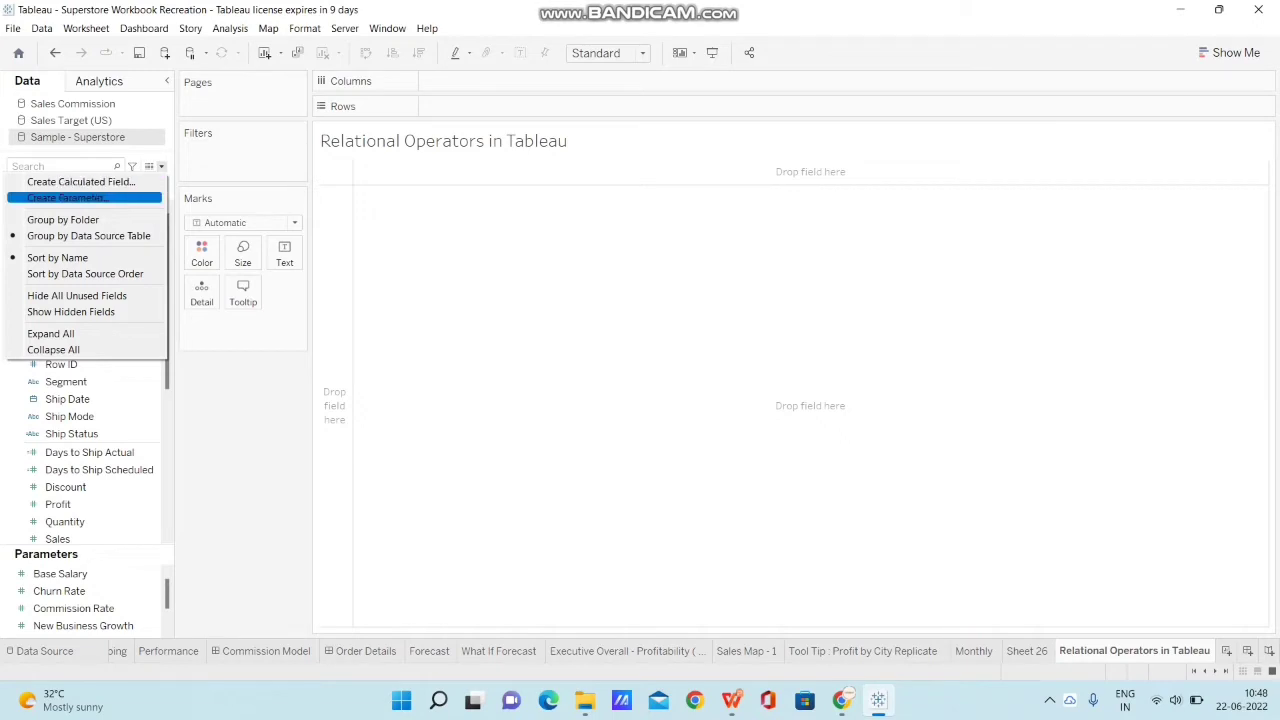
click(68, 197)
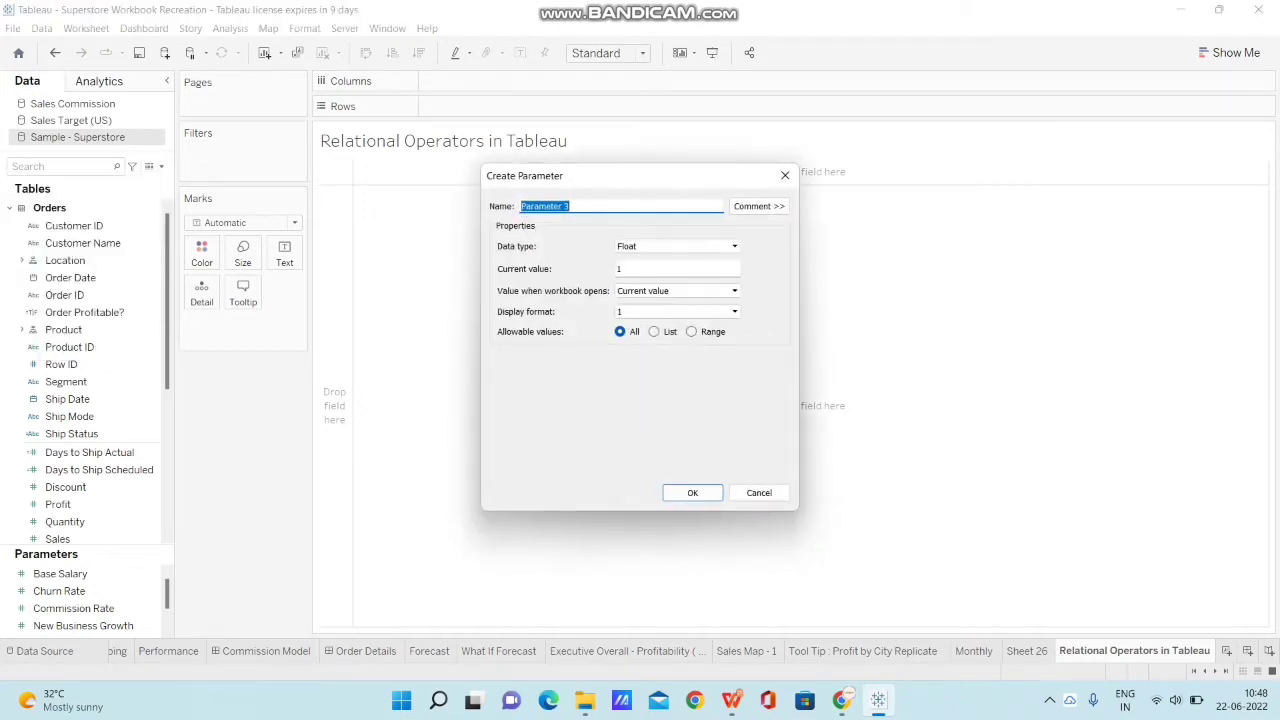
text(Date )
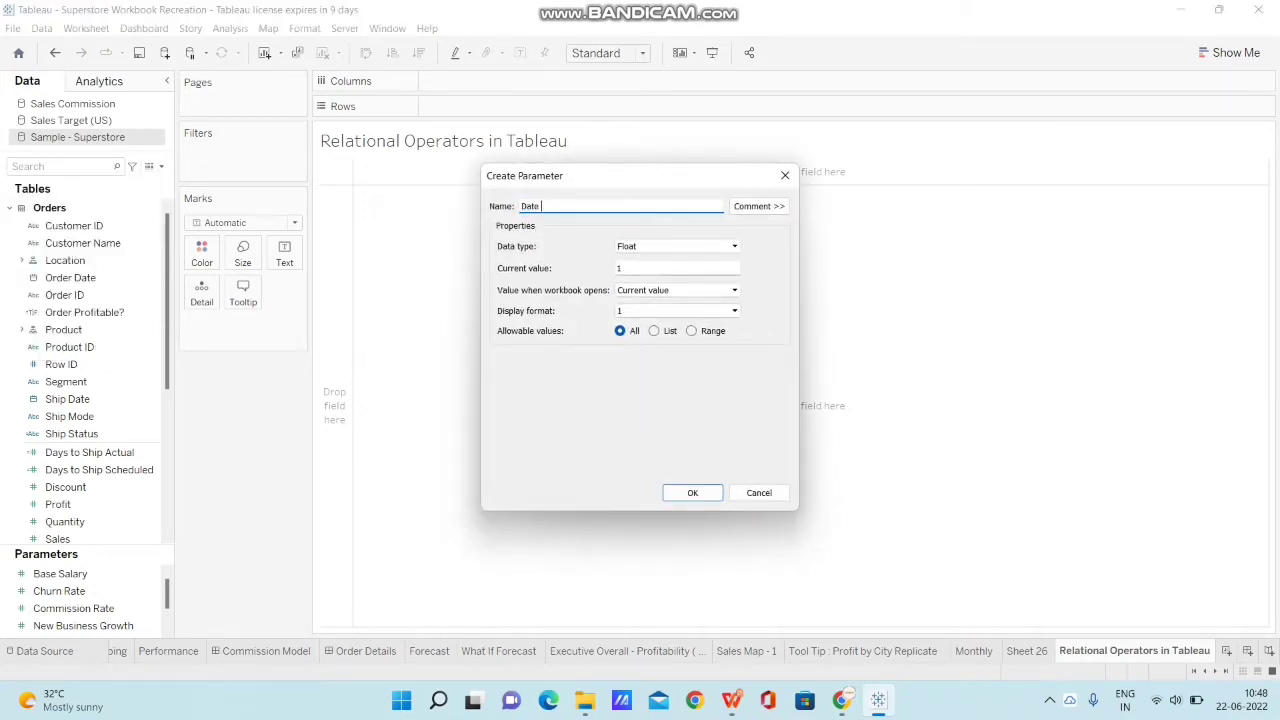
text(Parameter)
click(678, 246)
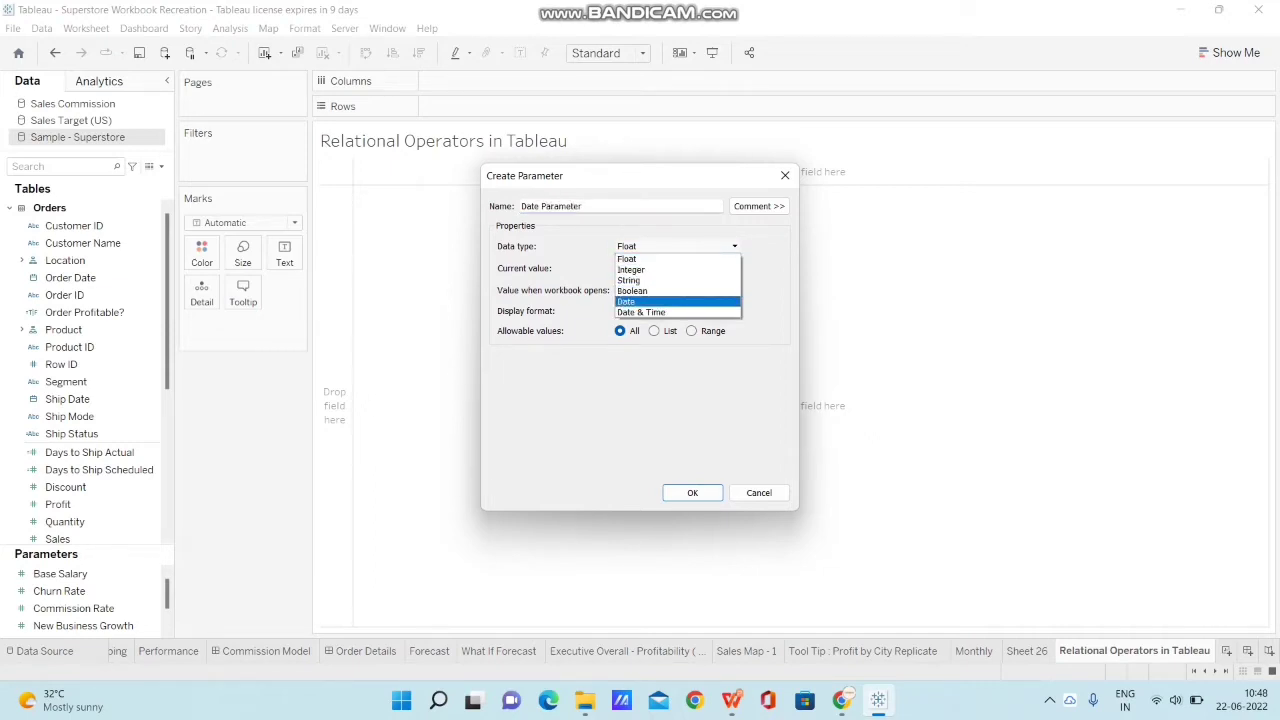
key(Return)
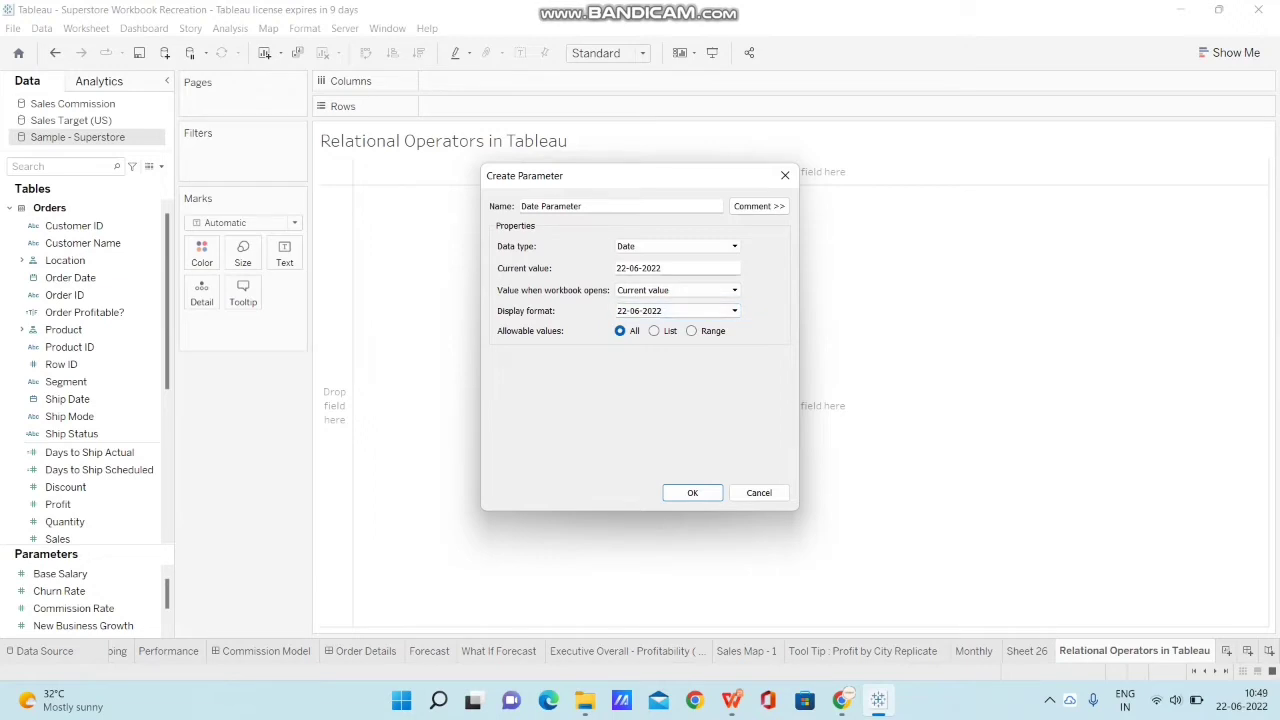
key(Return)
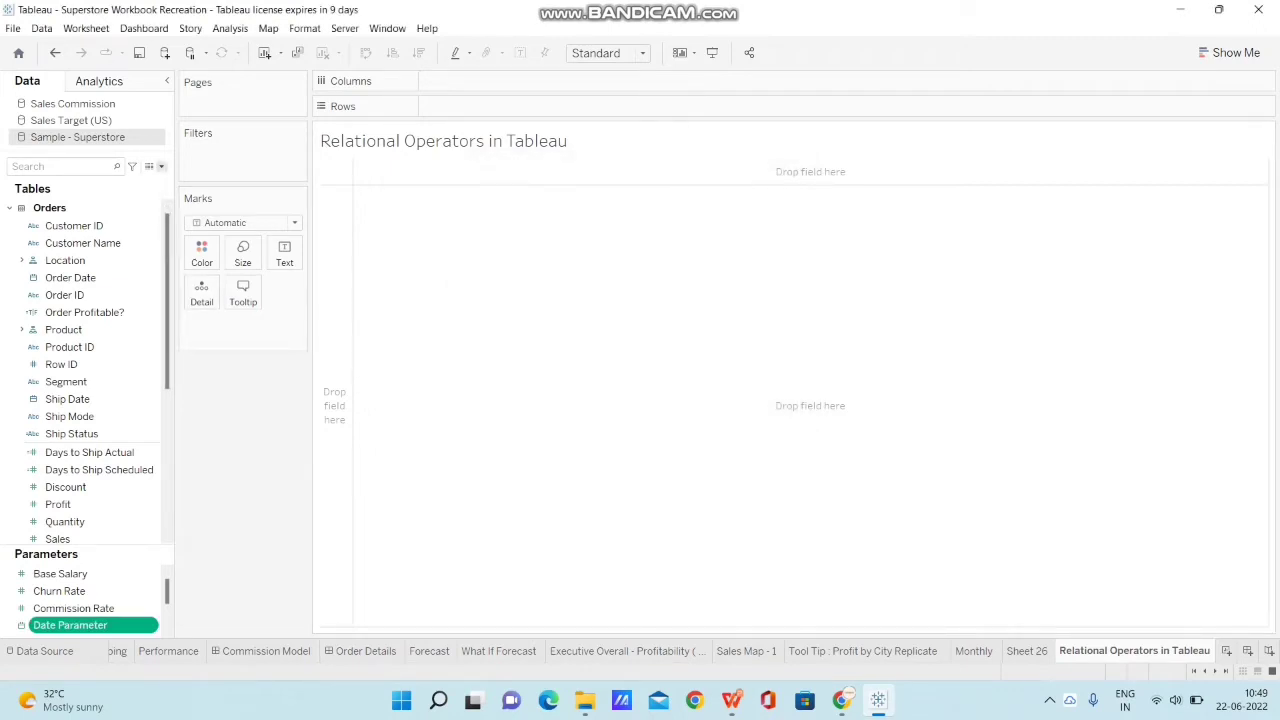
Start a calculated field with the formula [Ship Date] = [Date Parameter].
click(161, 166)
click(60, 183)
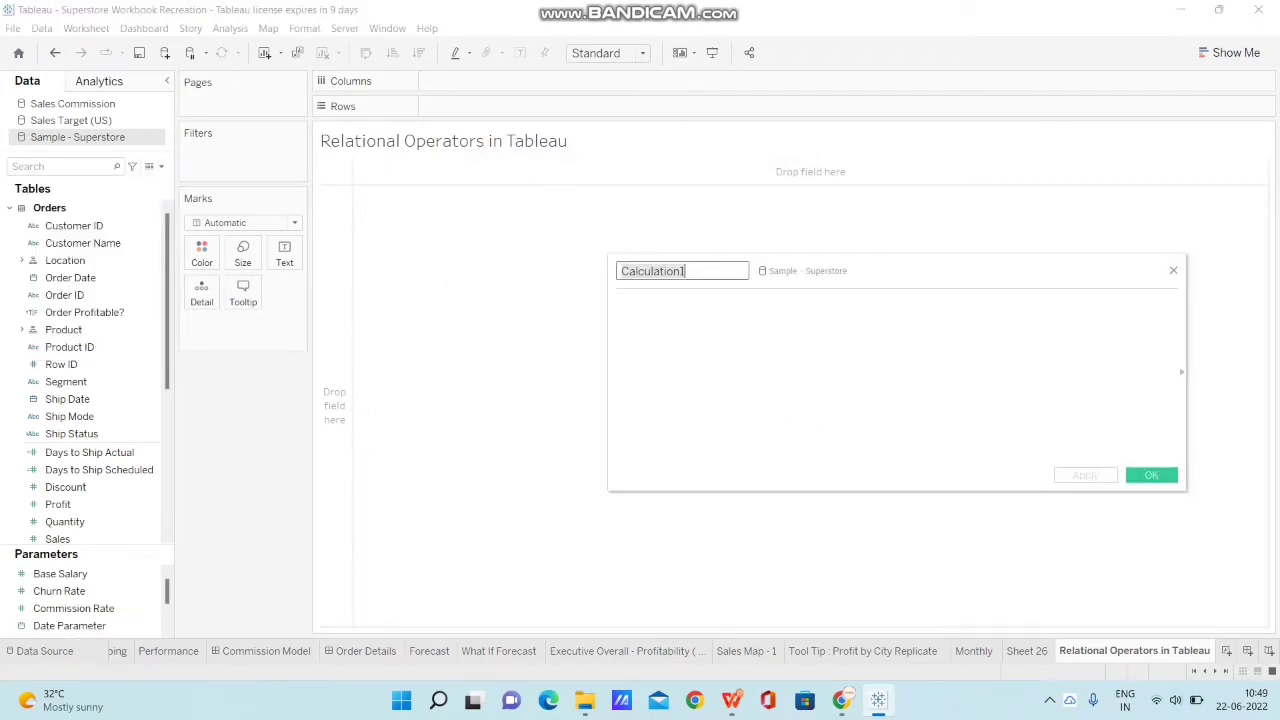
text(shi)
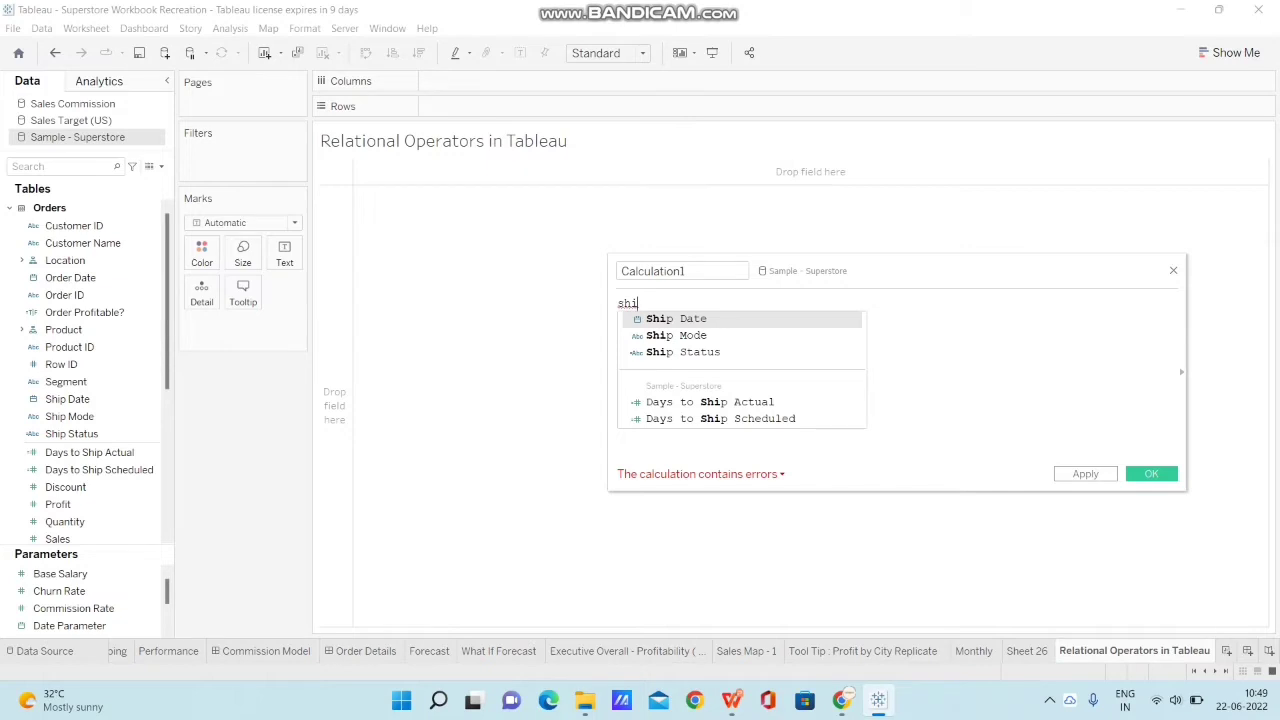
key(Return)
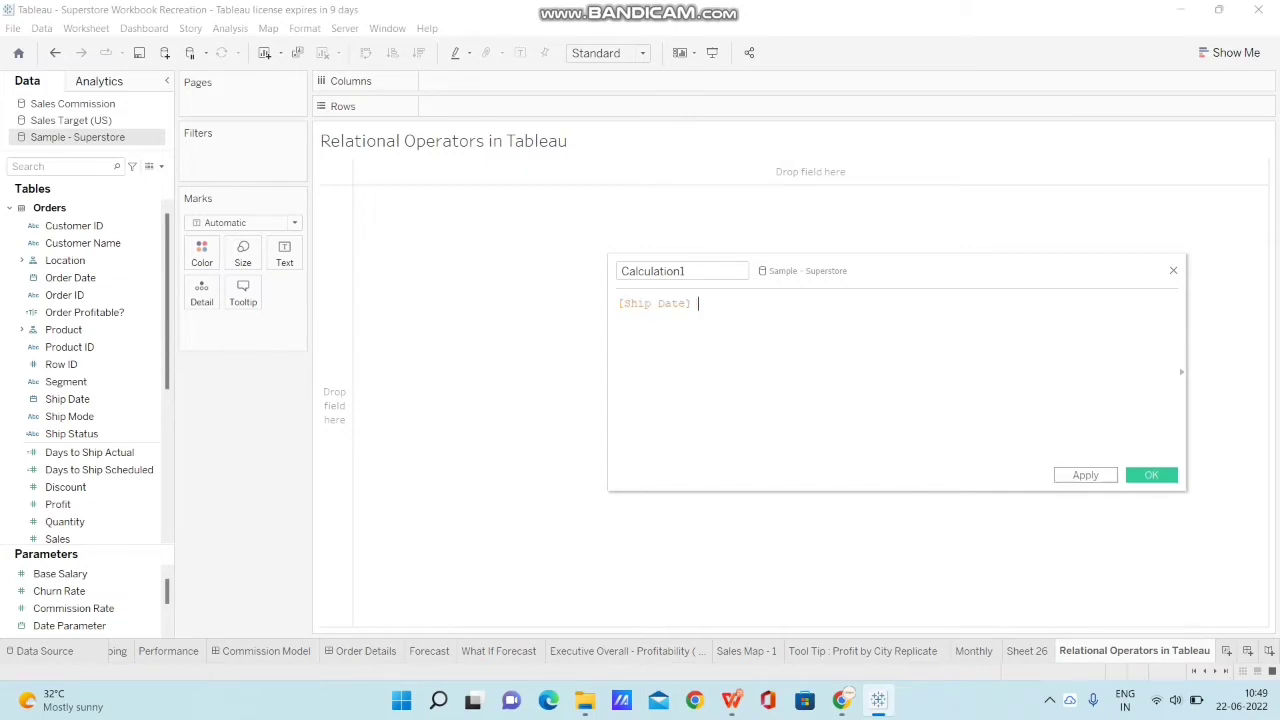
text(= date)
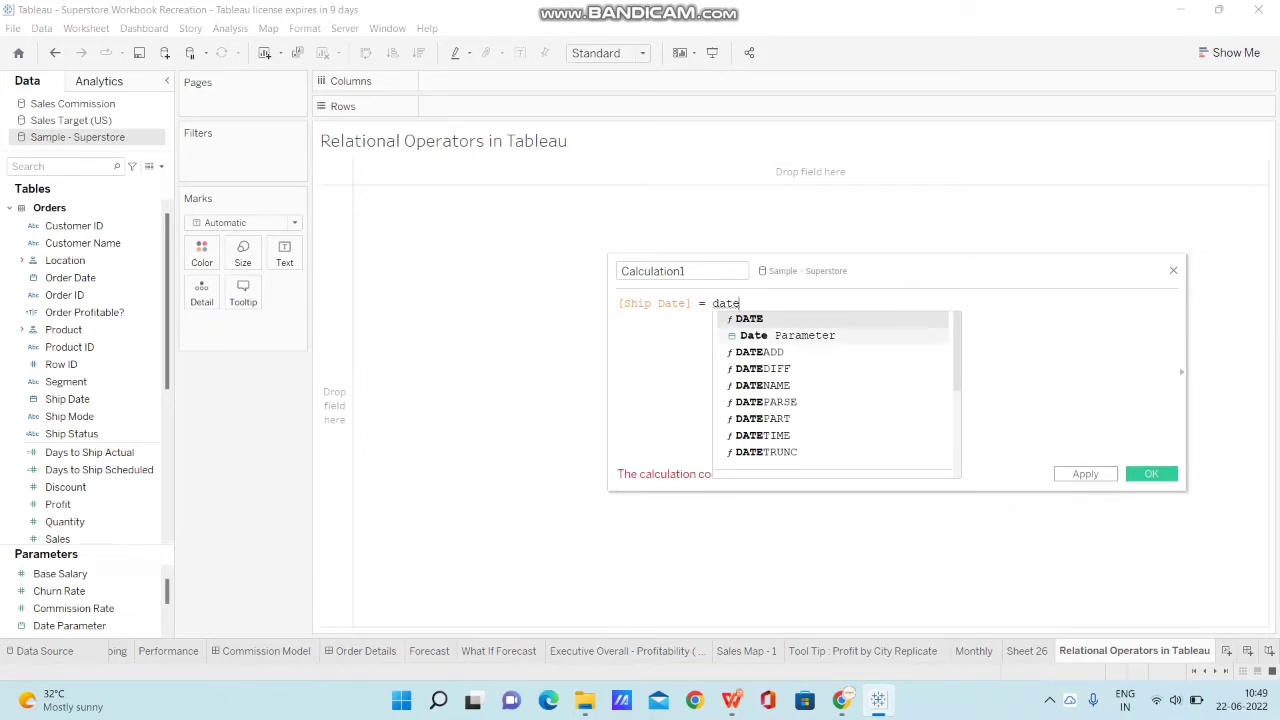
click(787, 335)
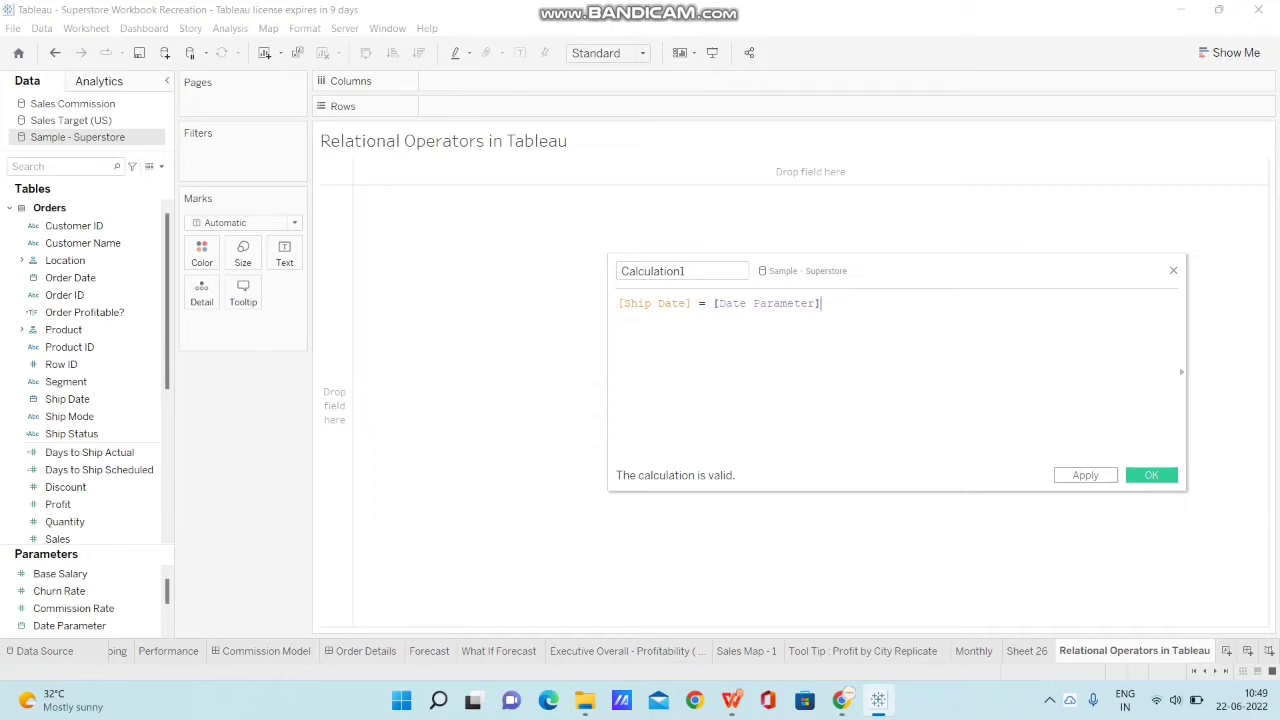
Replace the calculated field's default name with Equality Operator Check.
click(685, 271)
key(BackSpace)
key(BackSpace)
key(BackSpace)
key(BackSpace)
key(BackSpace)
key(BackSpace)
key(BackSpace)
key(BackSpace)
key(BackSpace)
key(BackSpace)
key(BackSpace)
key(BackSpace)
text(E)
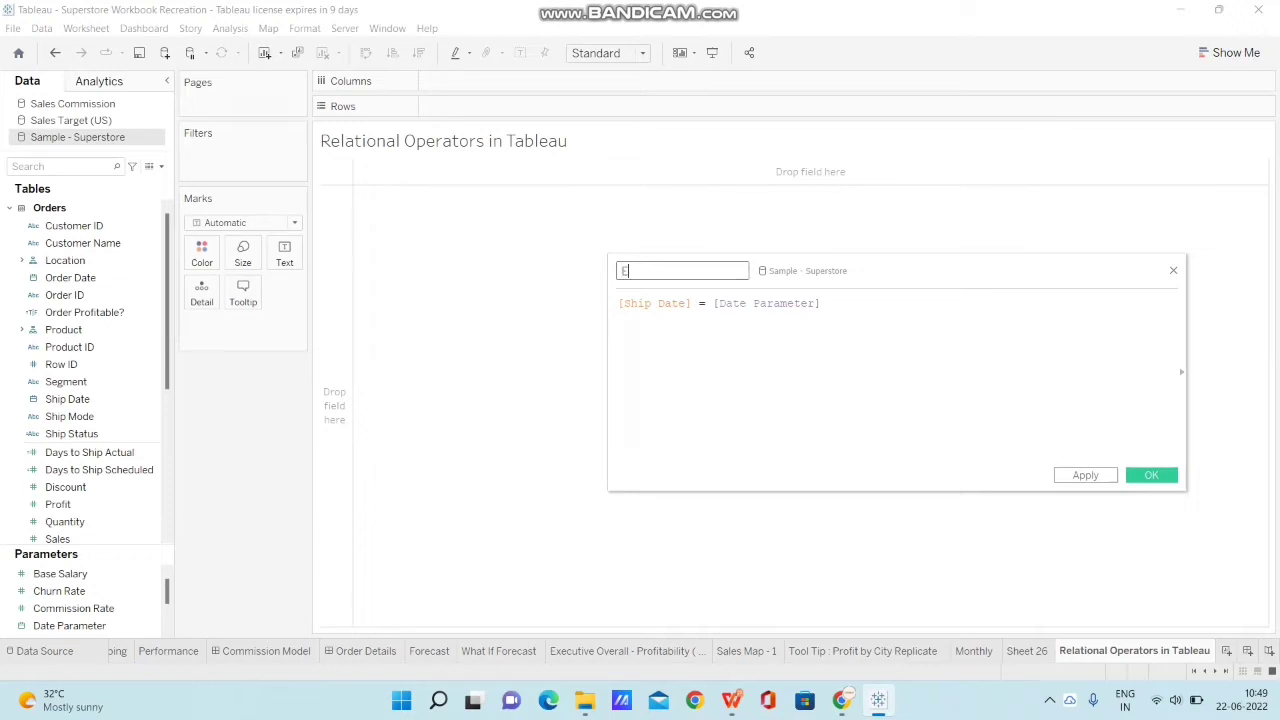
text(quality Operator Check)
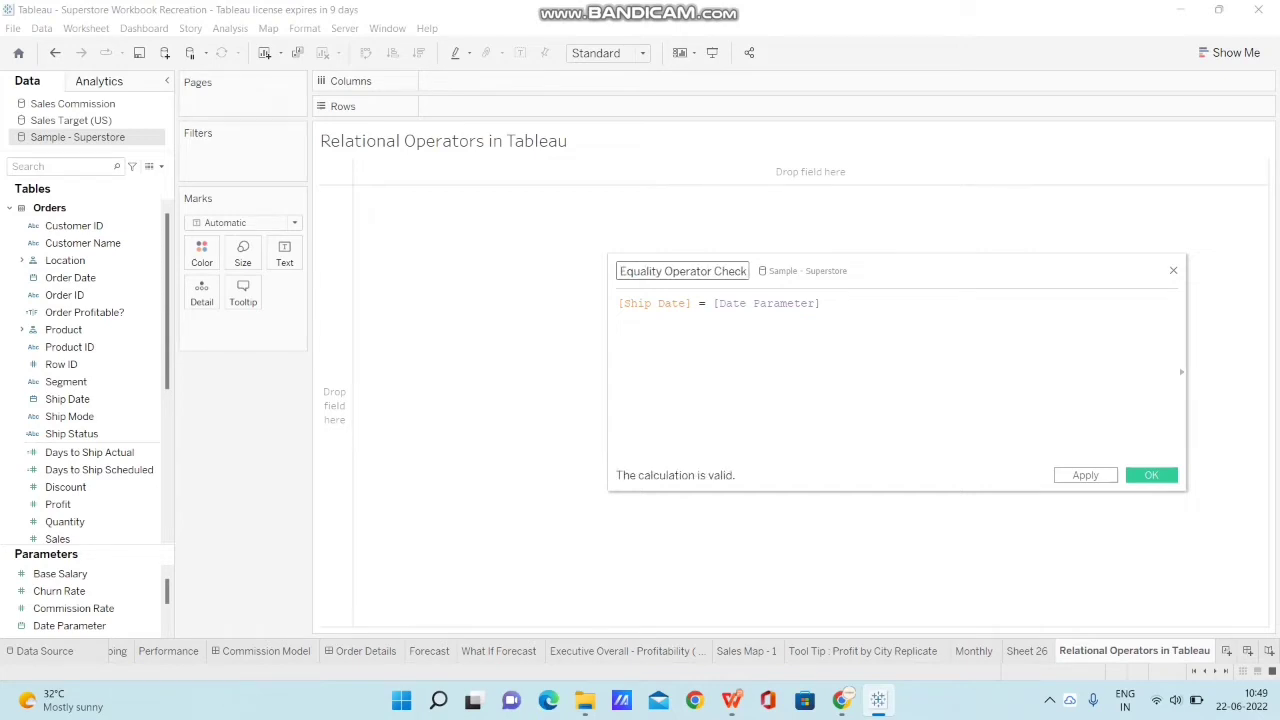
Change the calculated field's name to Date Check and save the calculation.
key(BackSpace)
key(BackSpace)
key(BackSpace)
key(BackSpace)
key(BackSpace)
key(BackSpace)
key(BackSpace)
key(BackSpace)
key(BackSpace)
key(BackSpace)
key(BackSpace)
key(BackSpace)
key(BackSpace)
key(BackSpace)
key(BackSpace)
key(BackSpace)
key(BackSpace)
key(BackSpace)
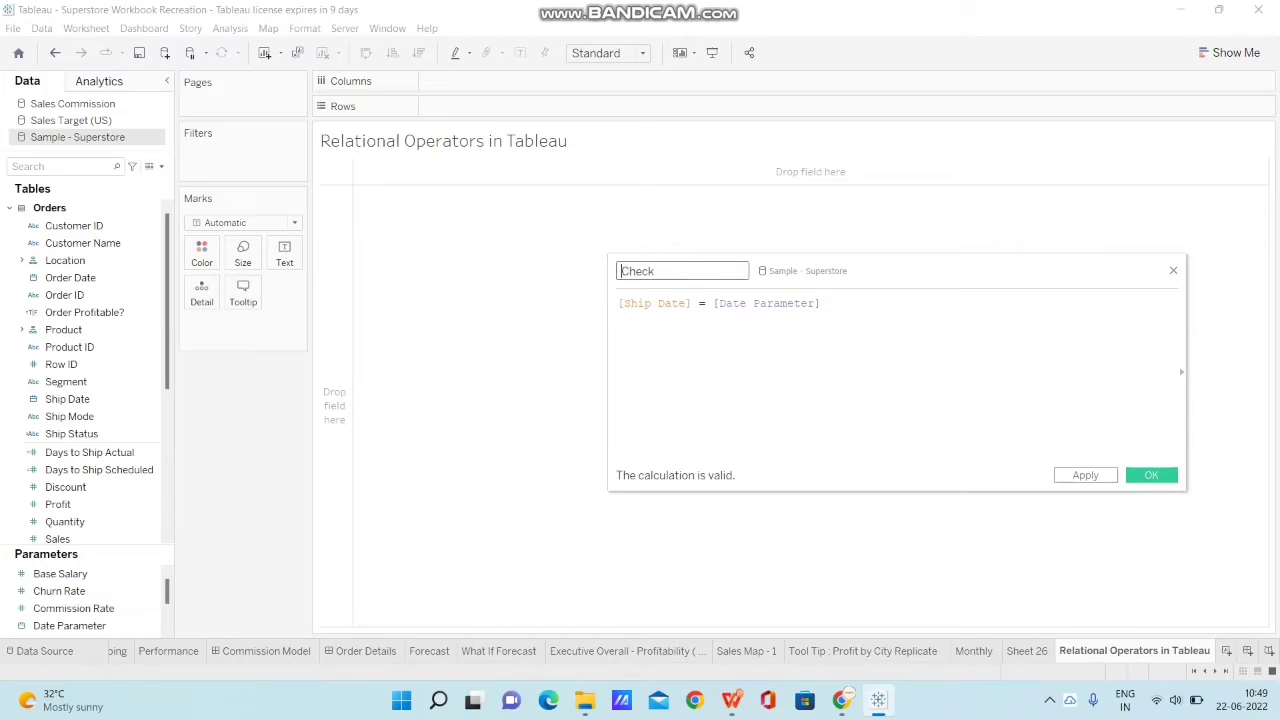
text(Date)
key(Return)
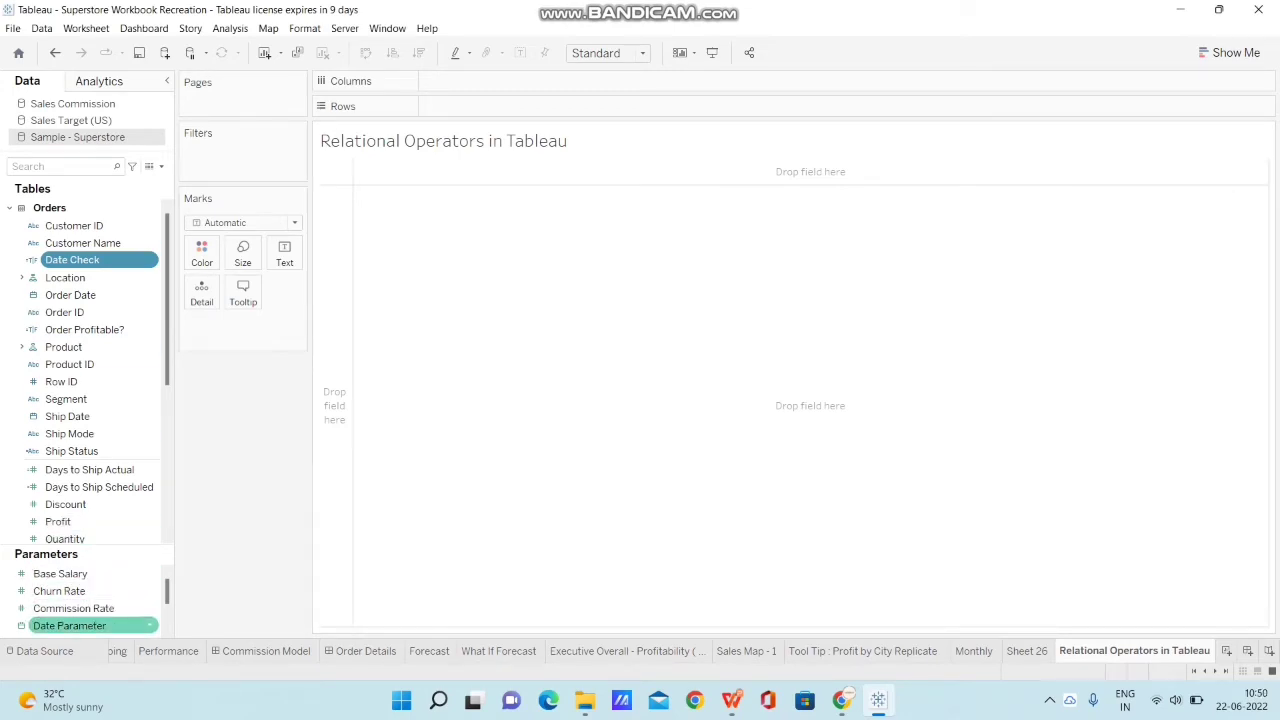
Show the Date Parameter control on the worksheet and place Ship Date by year on Rows.
right_click(85, 625)
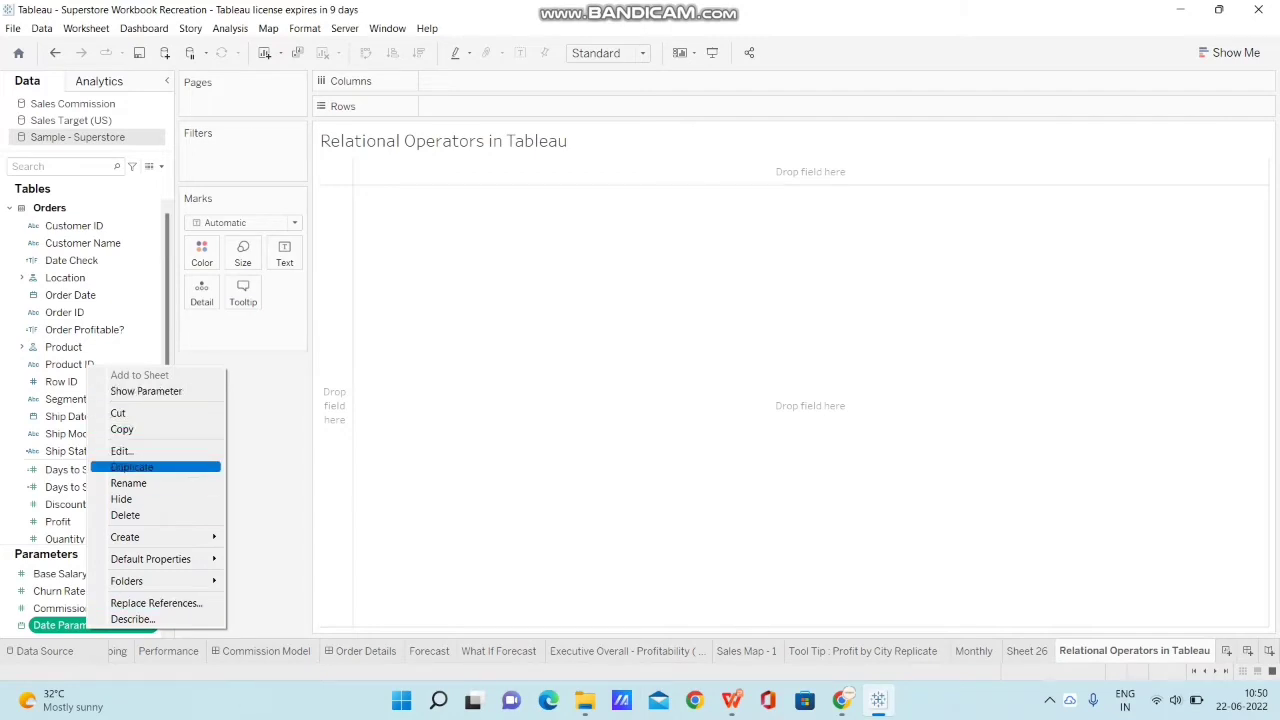
click(146, 391)
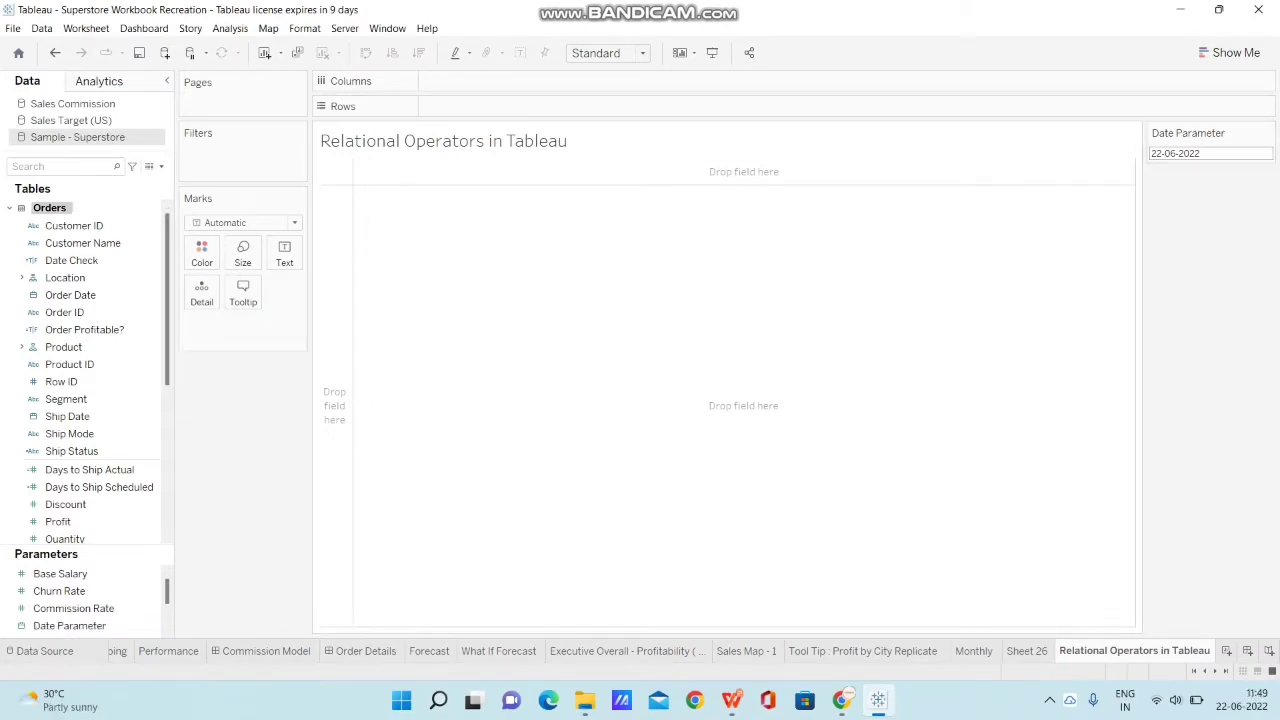
click(67, 416)
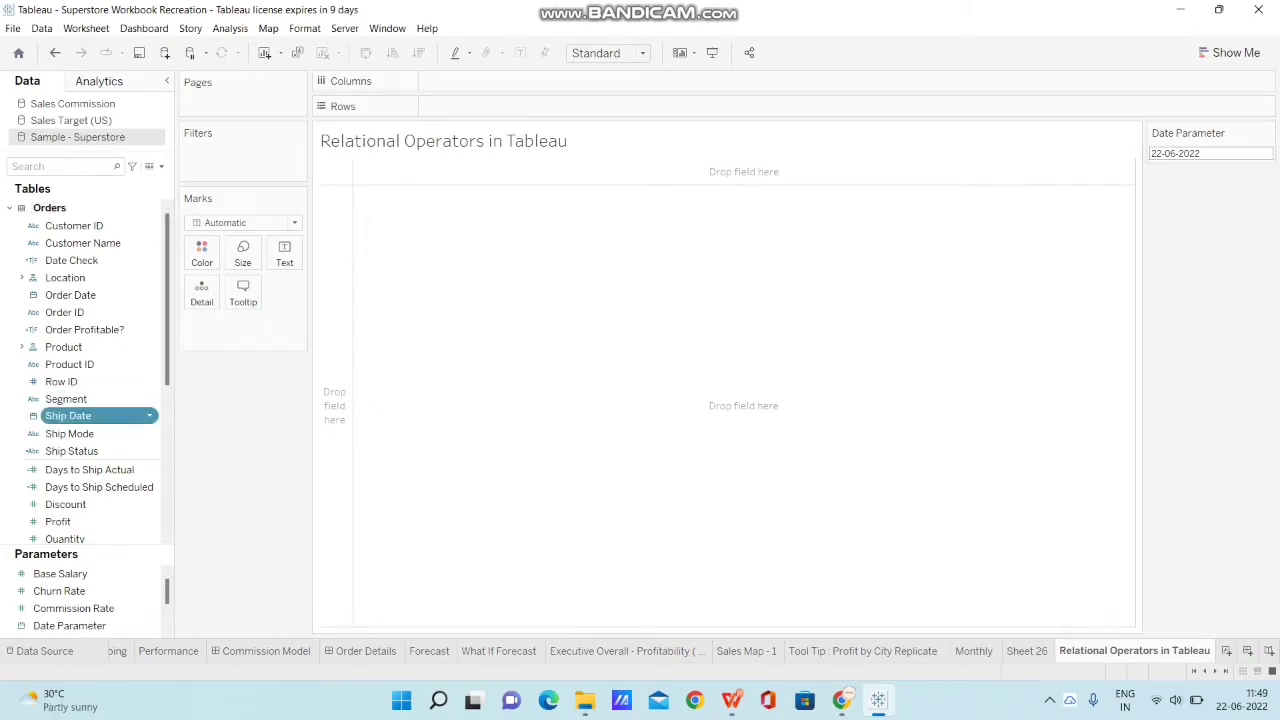
drag(67, 416, 476, 104)
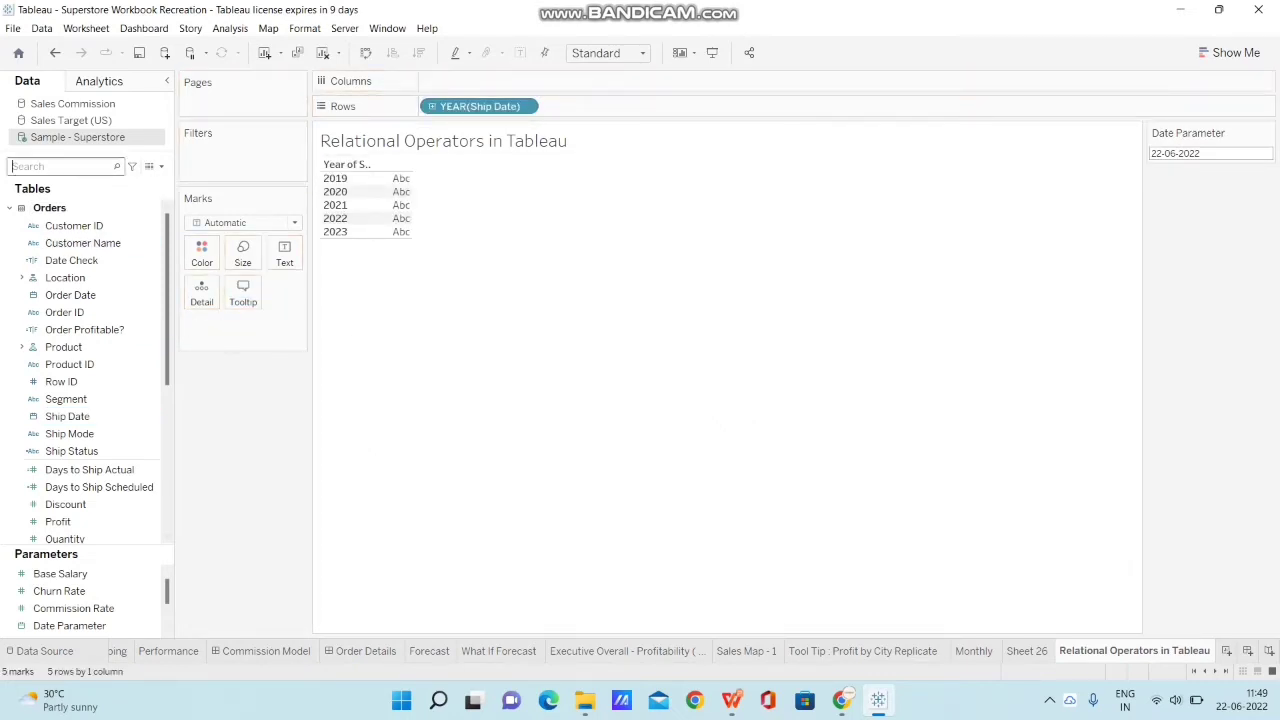
Find the Sales field and add it to the view as text for each ship year.
text(sak)
key(BackSpace)
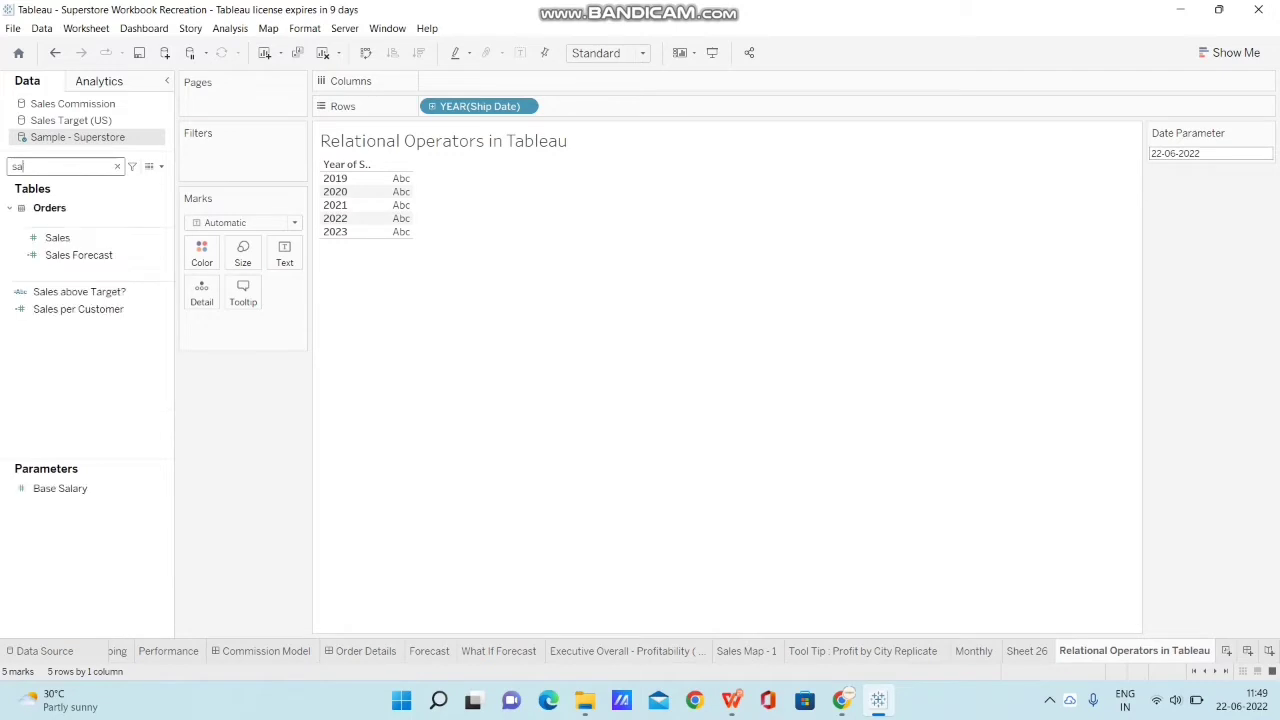
click(57, 237)
drag(57, 237, 284, 254)
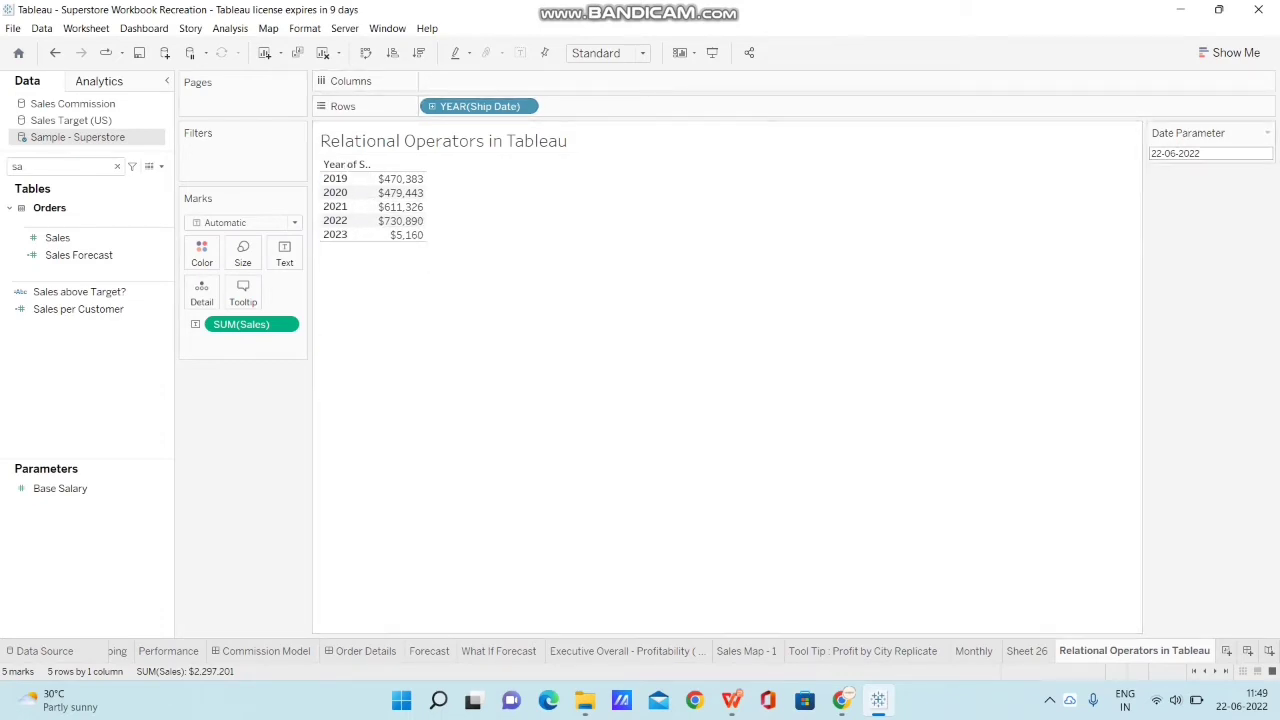
Set the Date Parameter value to 08-06-2022.
click(1197, 153)
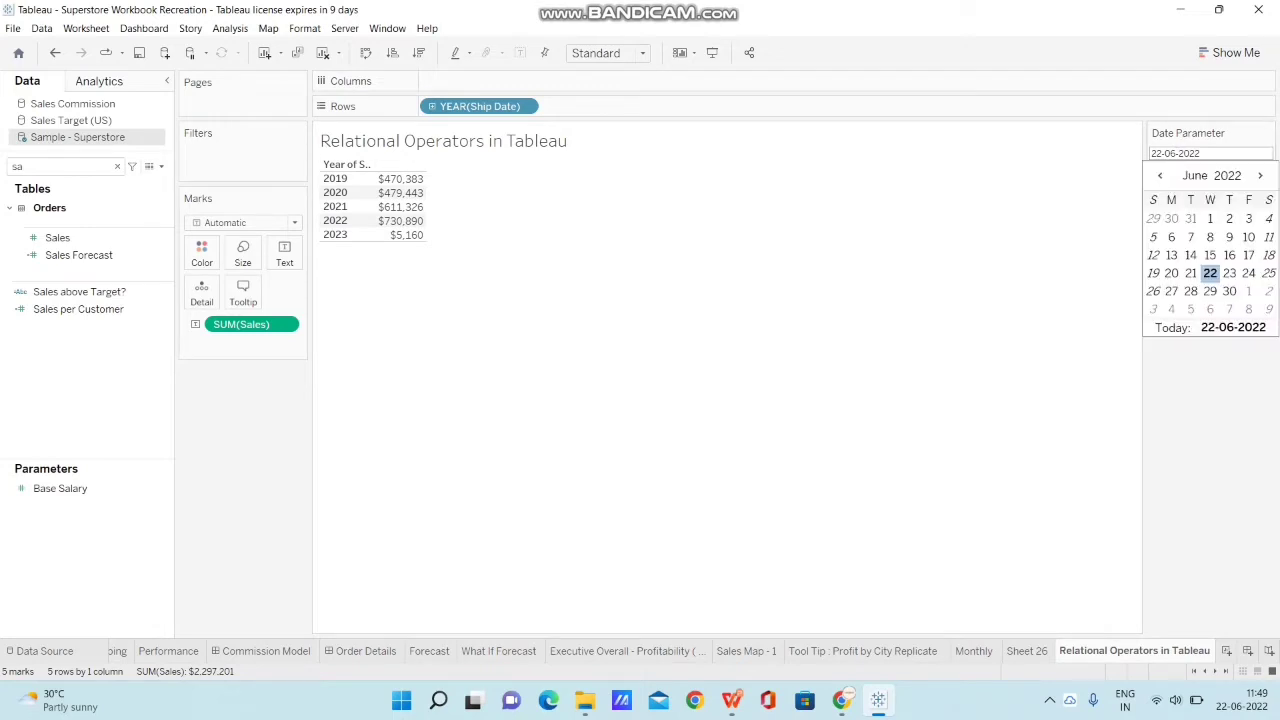
click(1210, 237)
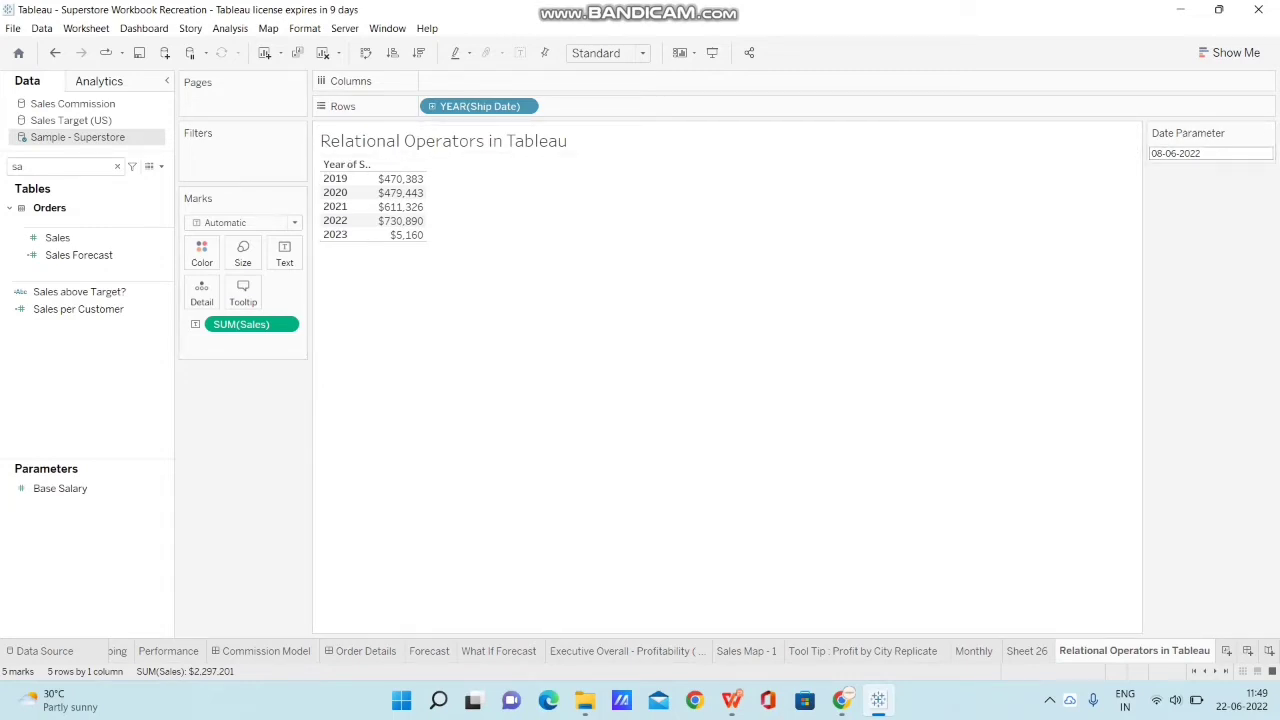
click(117, 167)
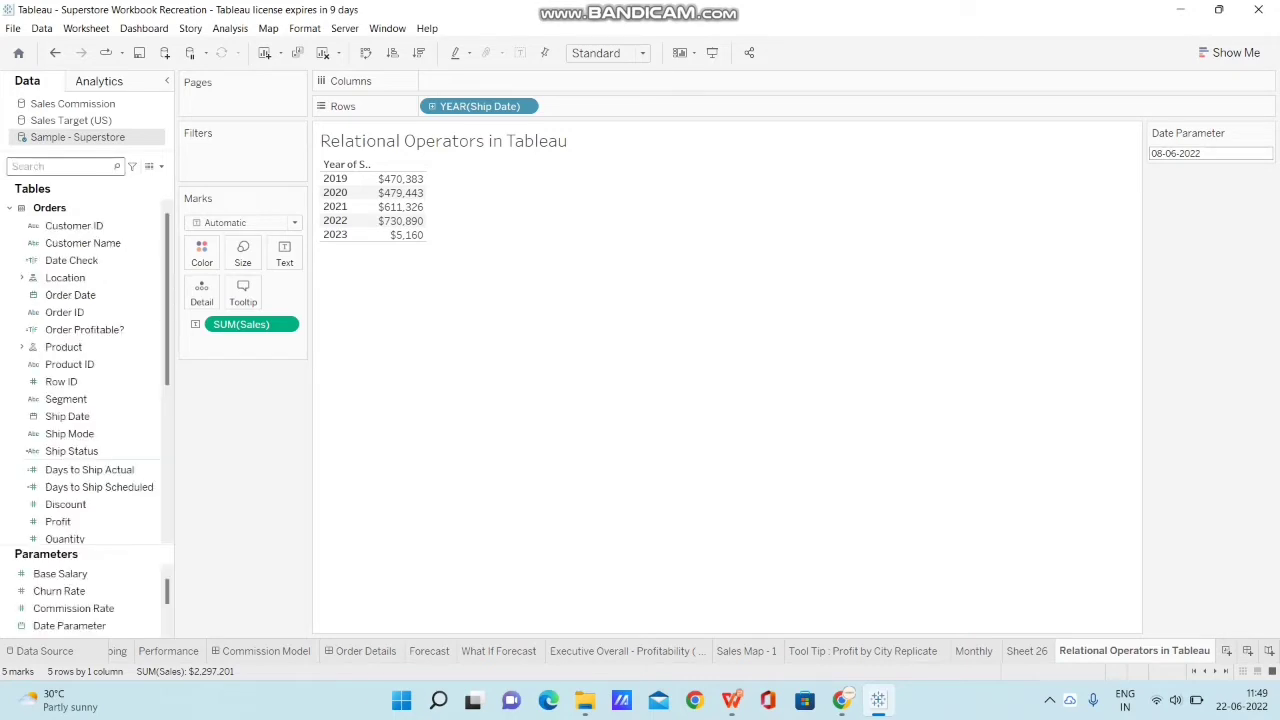
text(date)
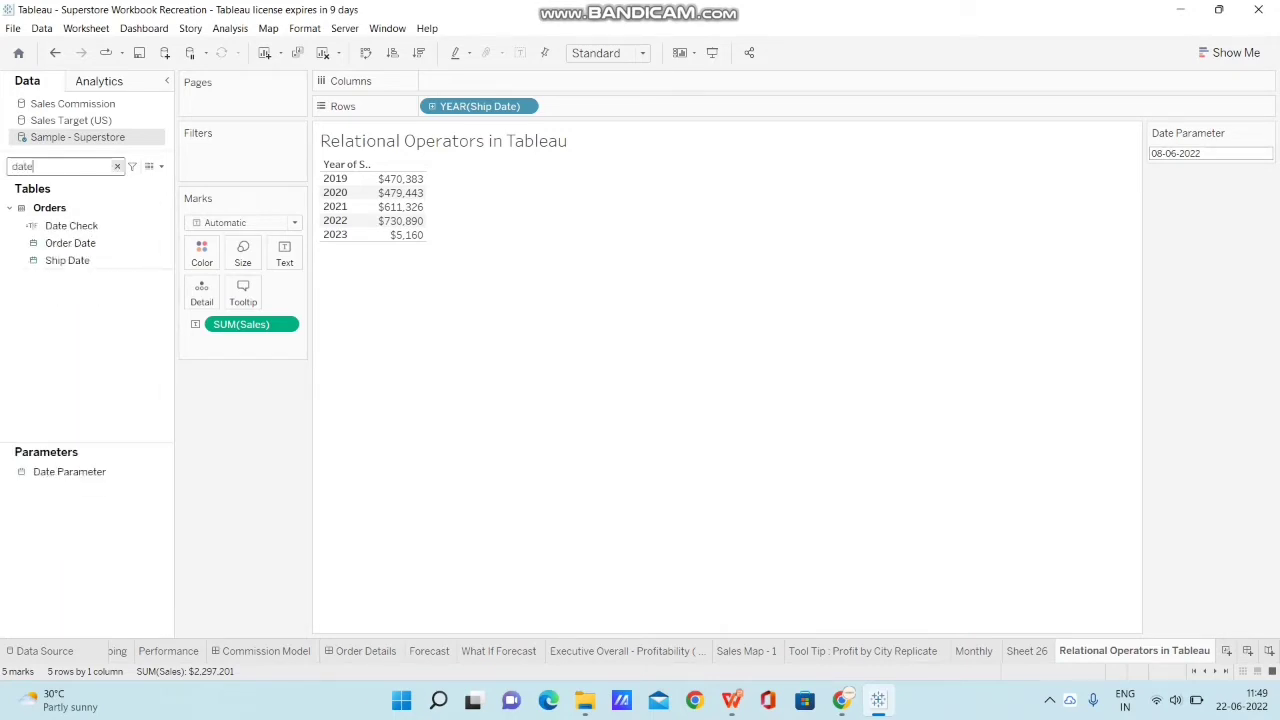
click(72, 225)
drag(72, 225, 234, 154)
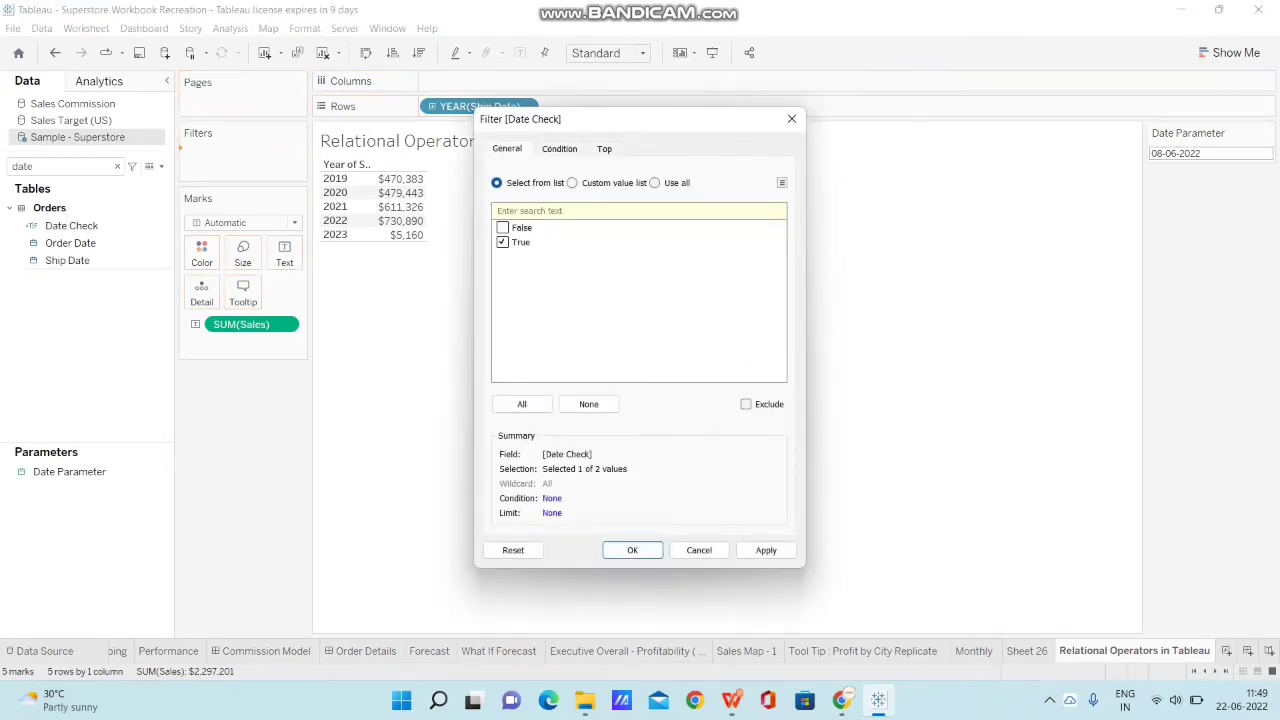
click(791, 119)
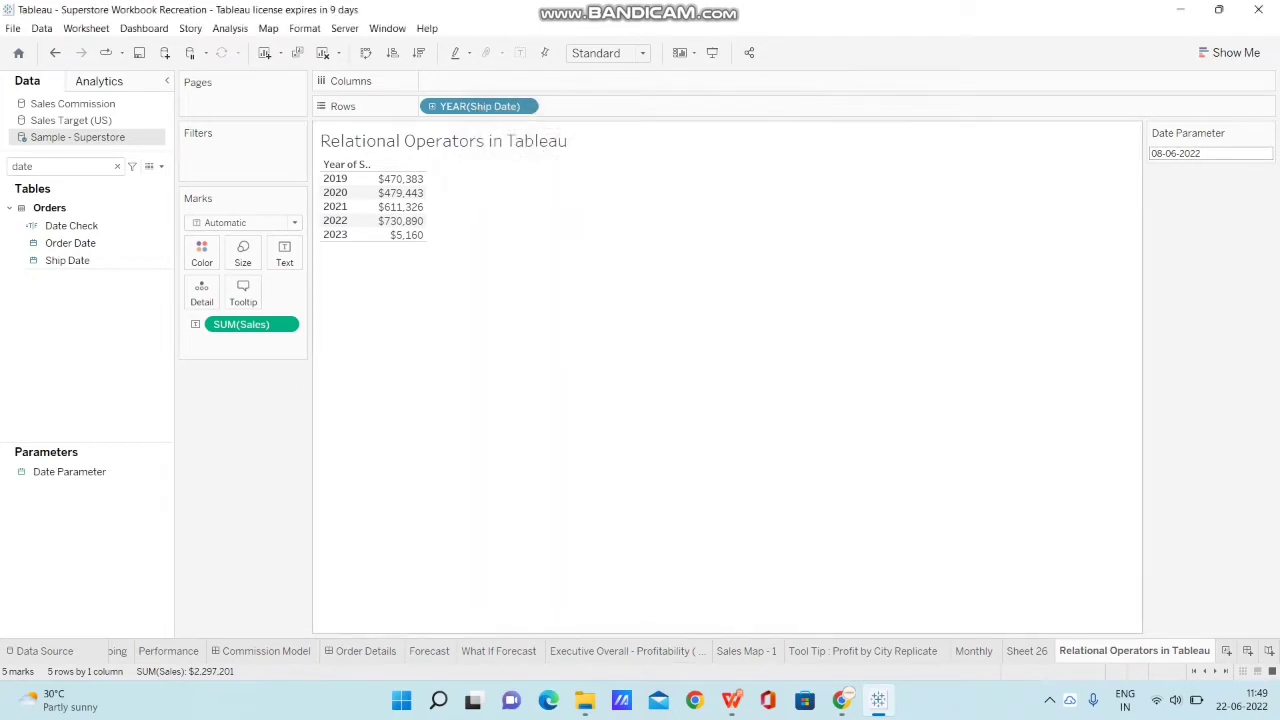
Try 06-06-2022 as the Date Parameter value and set it to 21-06-2022.
click(1180, 153)
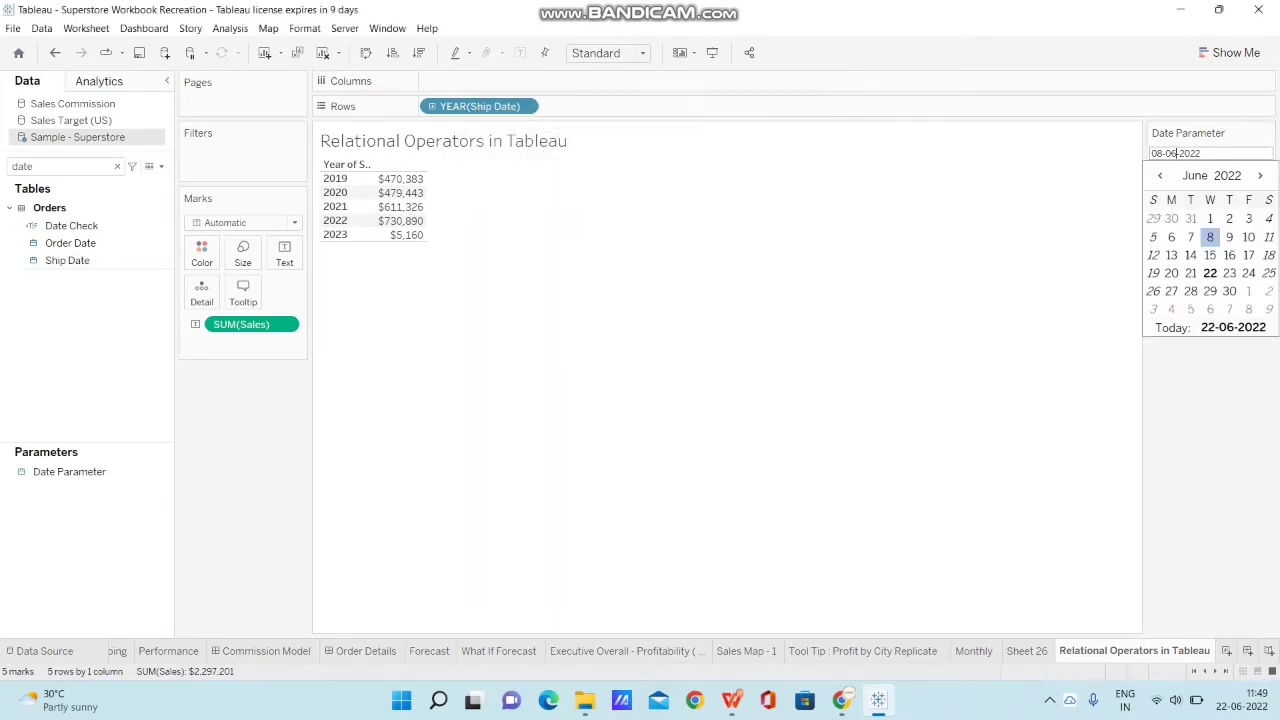
click(1171, 237)
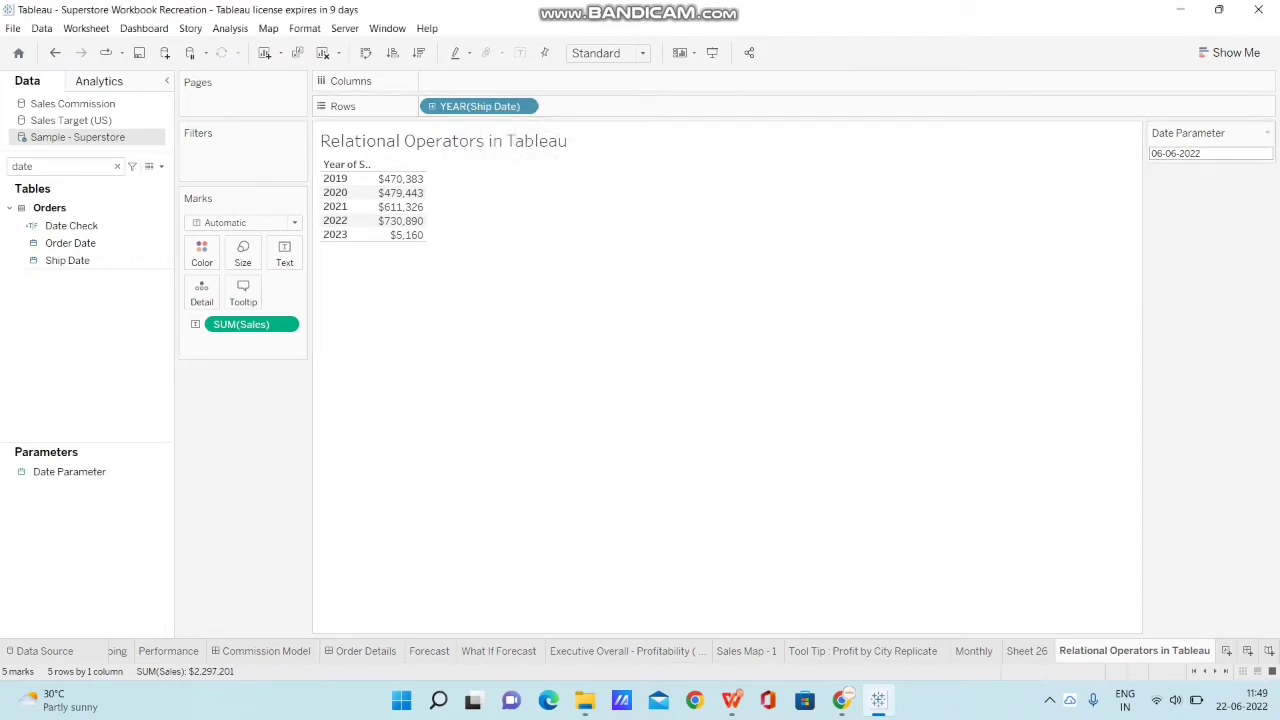
click(1190, 153)
click(1190, 273)
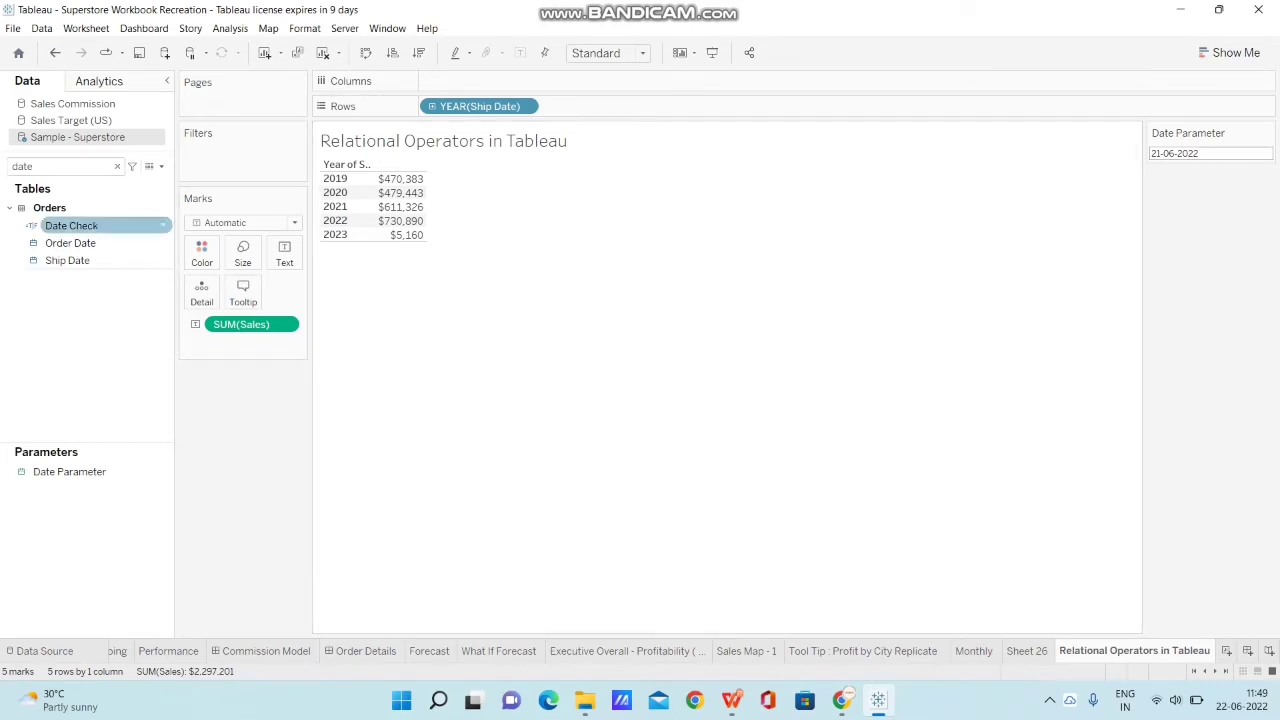
Review the formula of the Date Check calculated field.
click(72, 225)
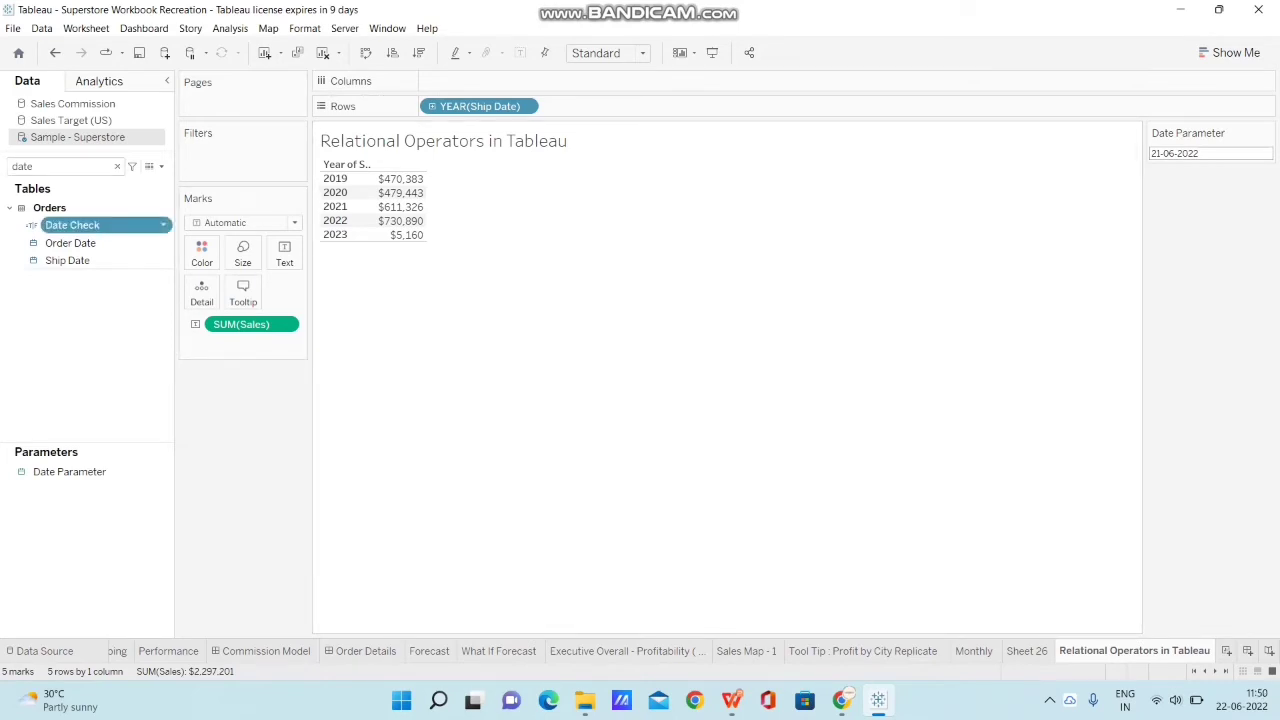
right_click(80, 226)
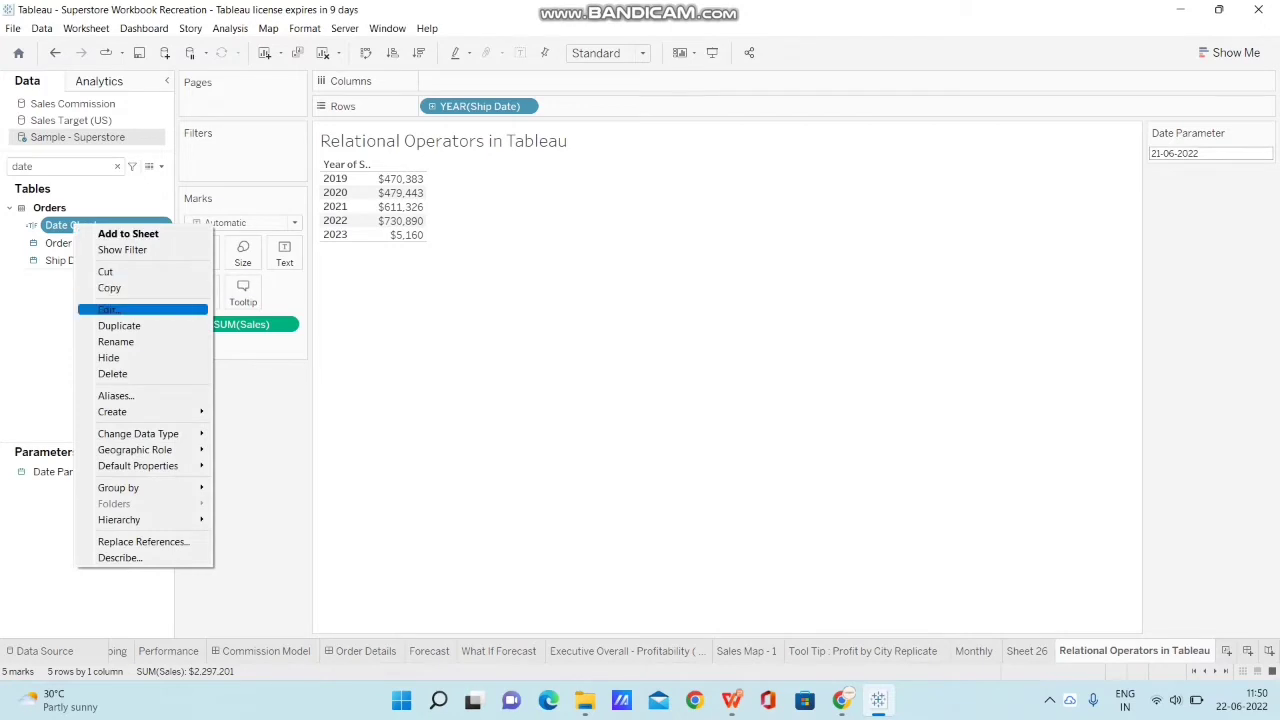
click(110, 309)
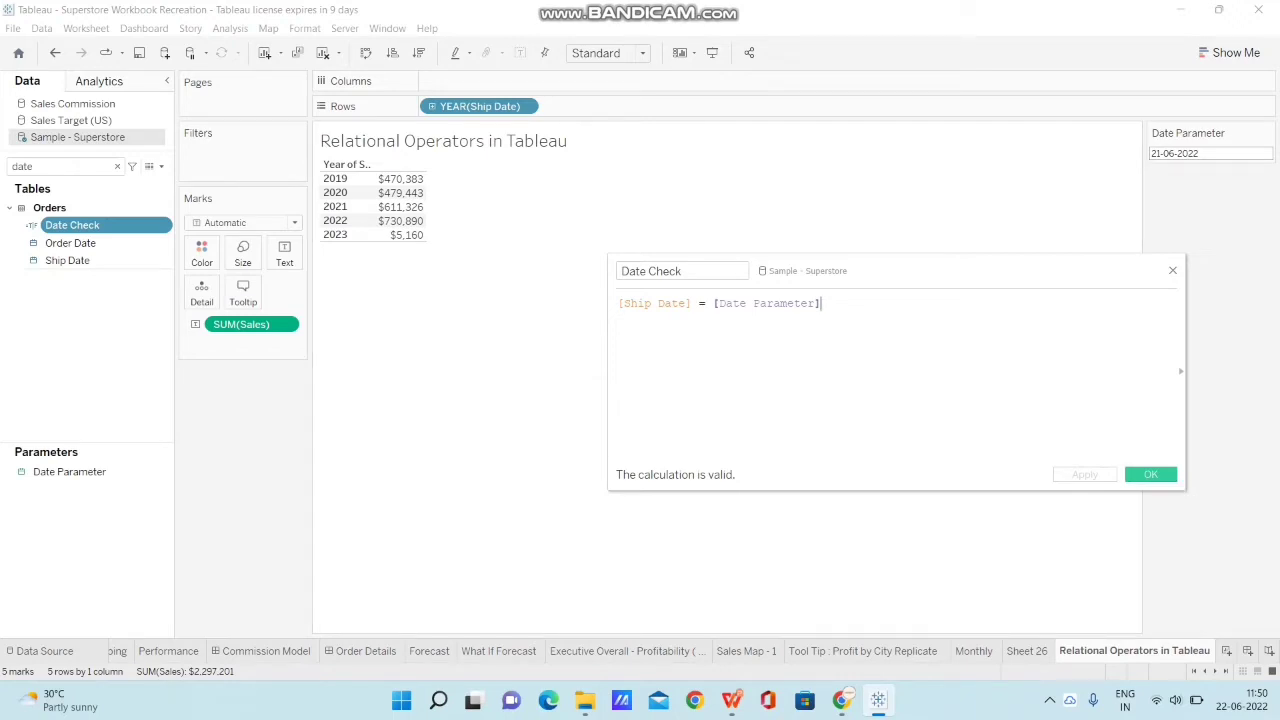
click(1151, 475)
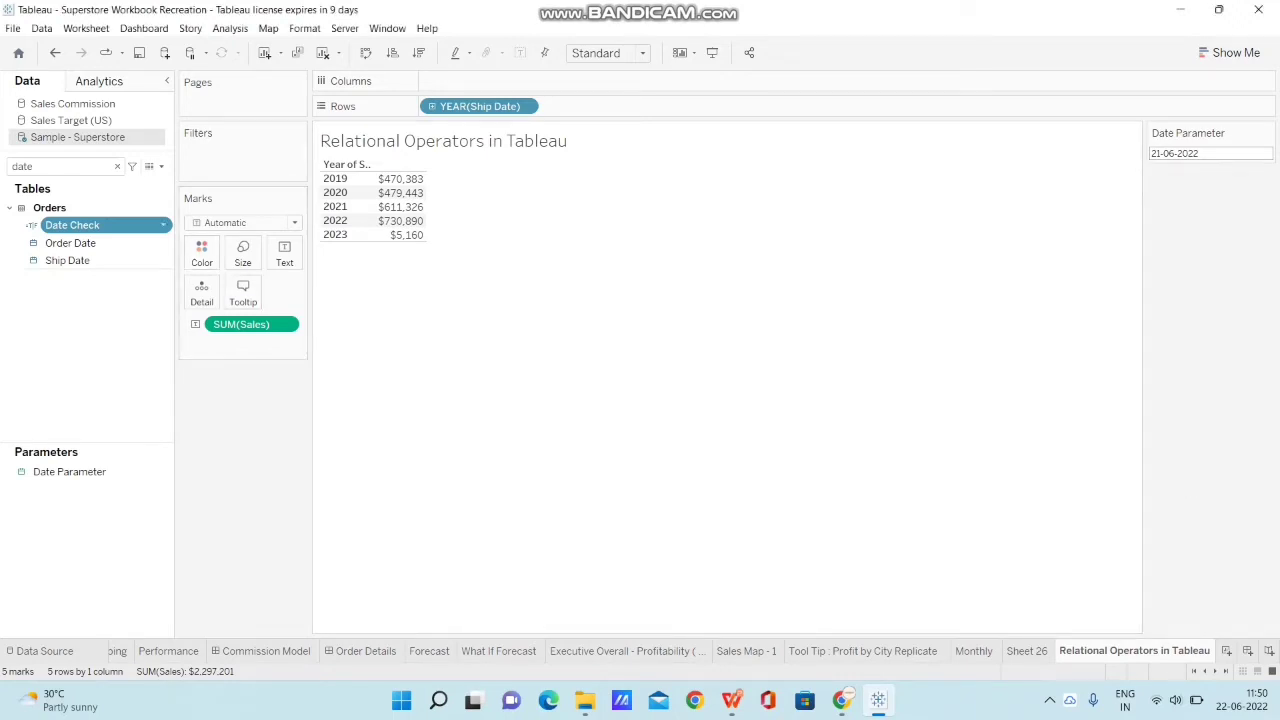
Filter the view to Date Check True and set the Date Parameter to 22-06-2022.
drag(72, 225, 190, 150)
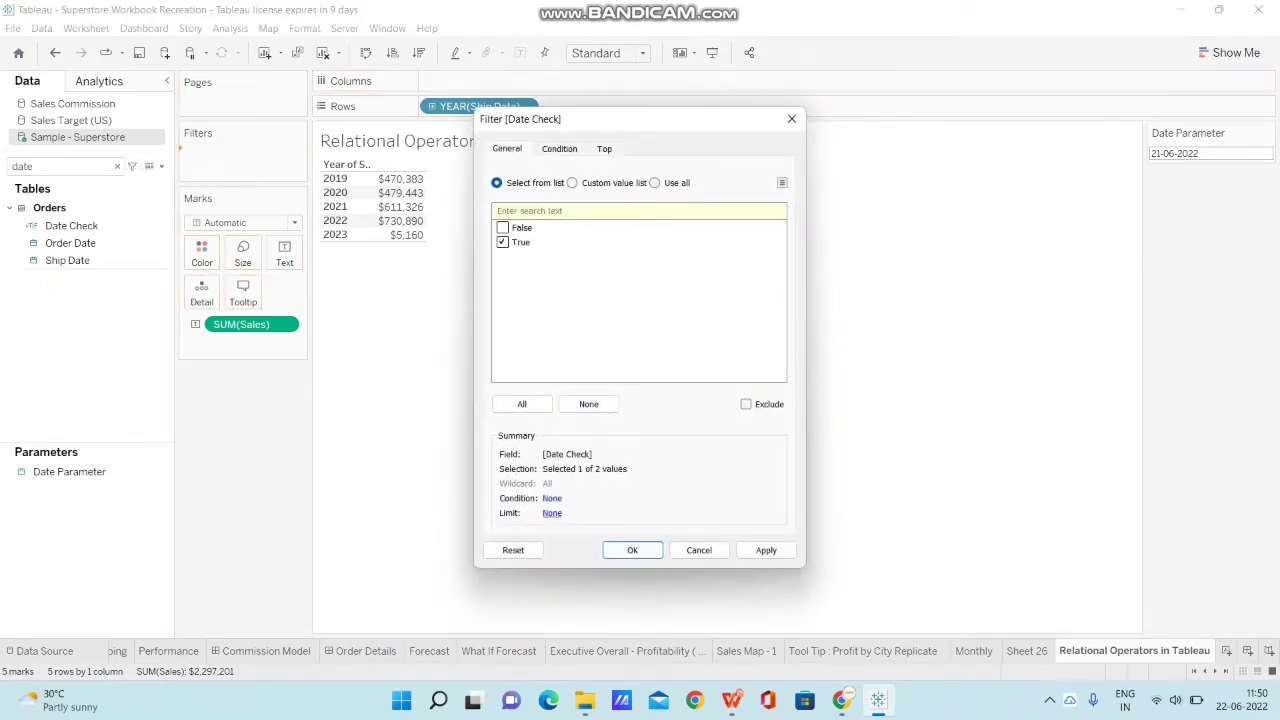
click(632, 550)
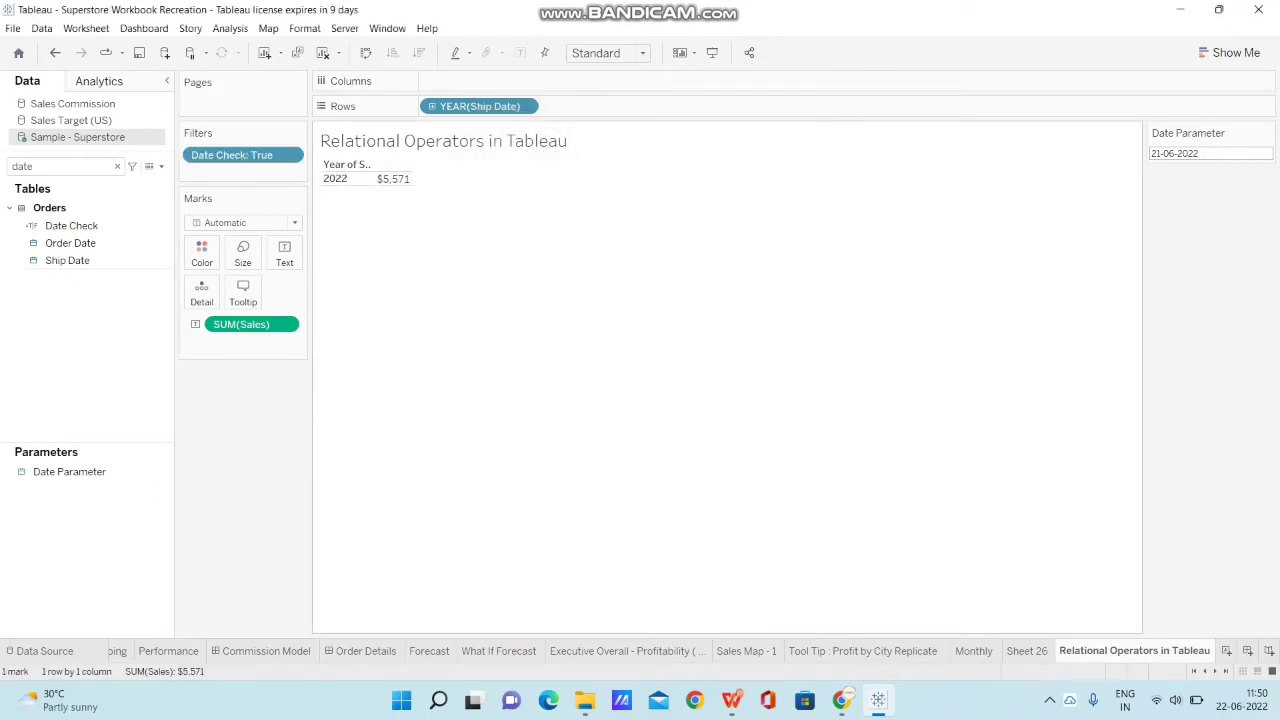
click(1190, 153)
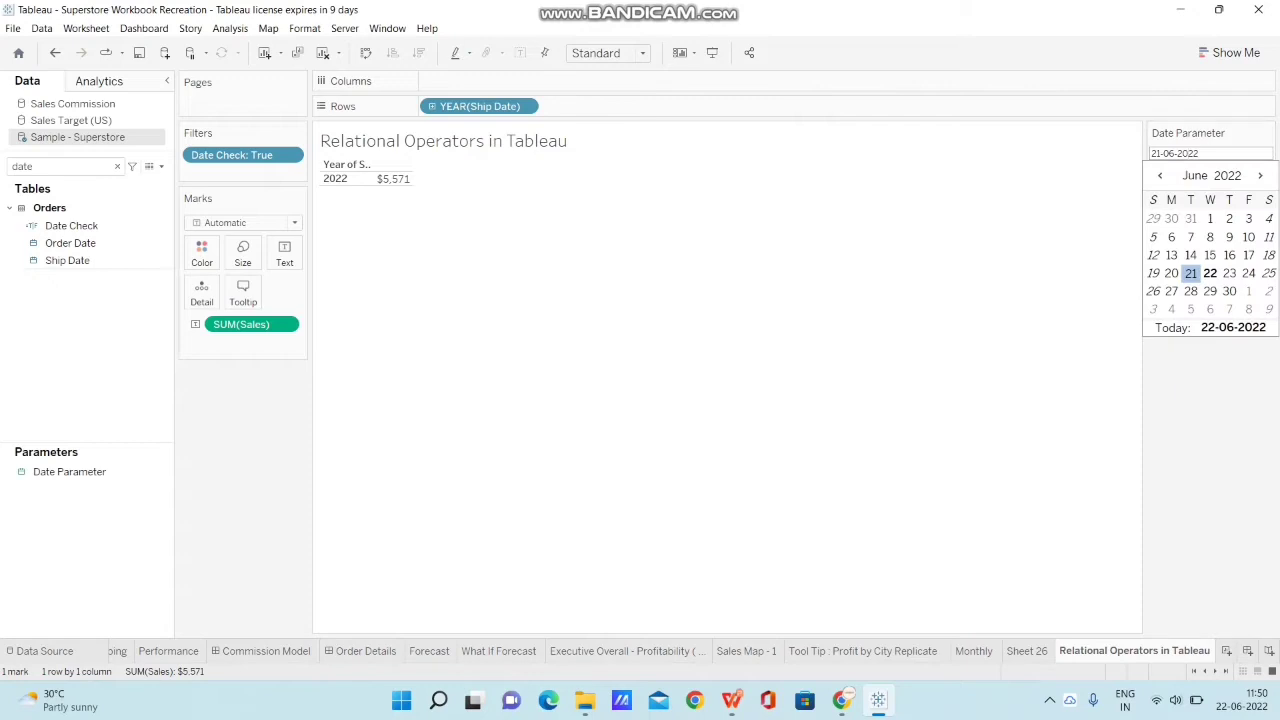
click(1210, 273)
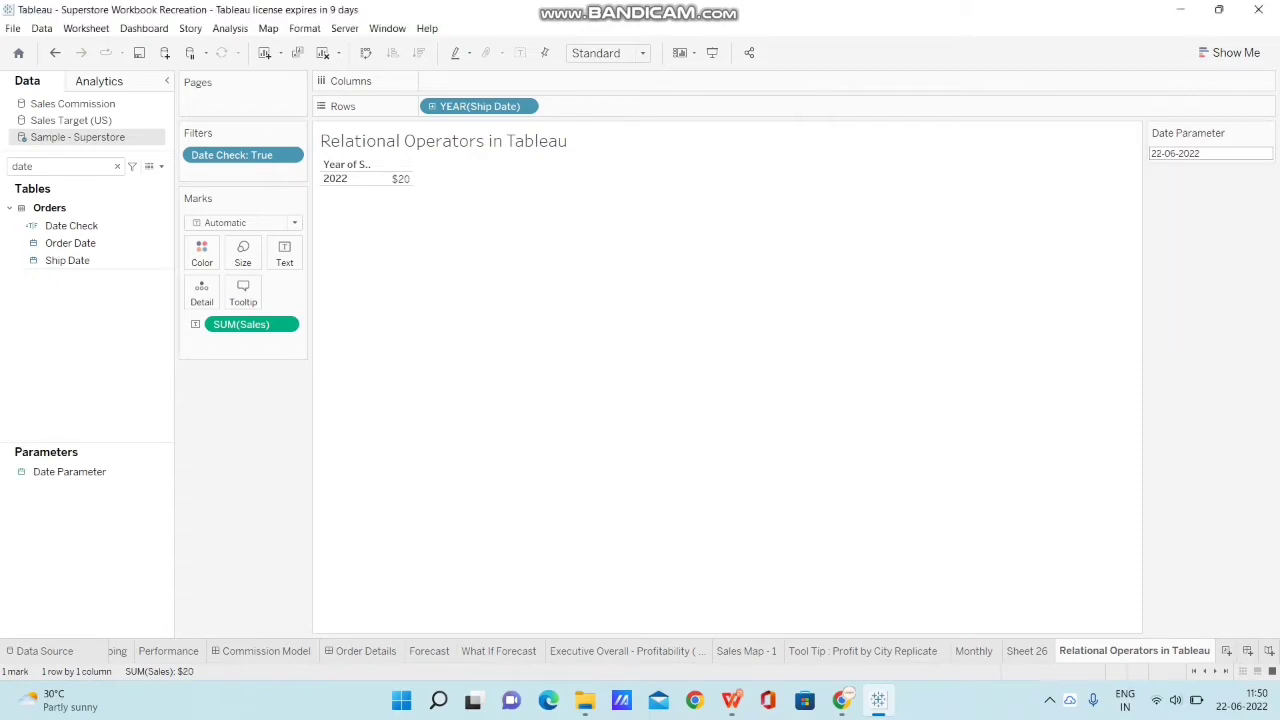
Try 01-06-2022 as the Date Parameter value and set it to 11-05-2022.
click(1198, 153)
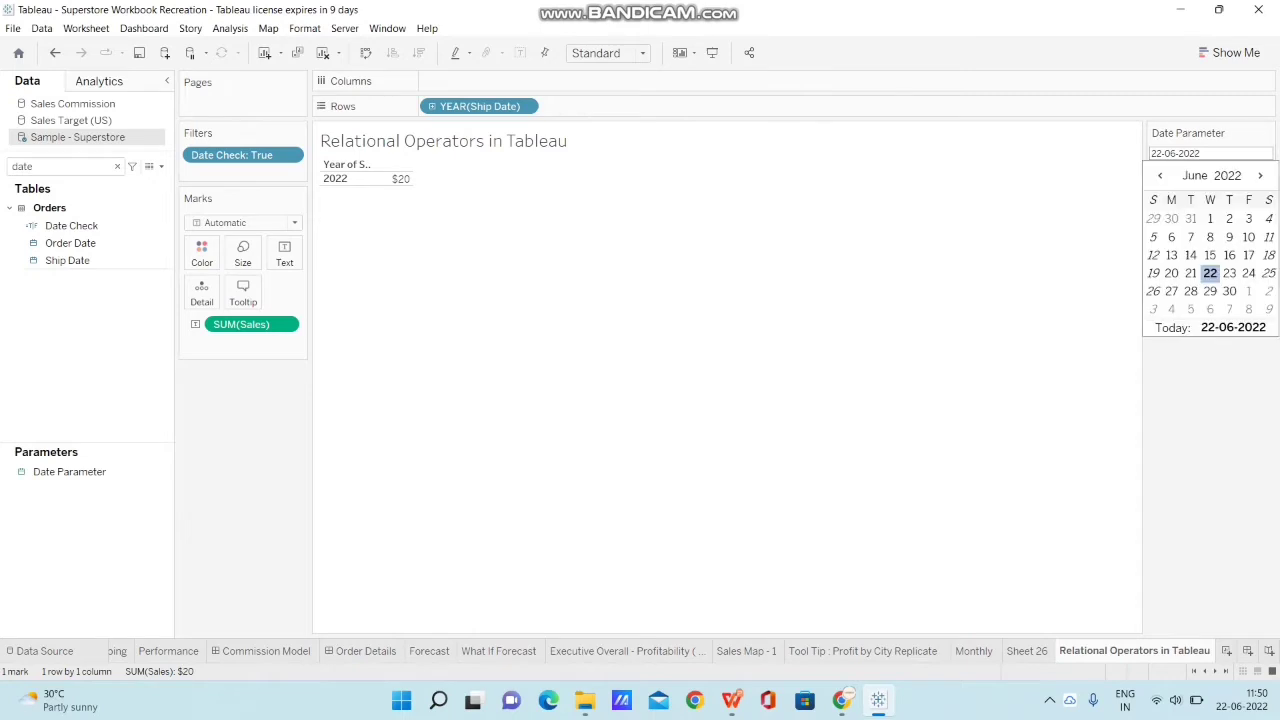
click(1210, 218)
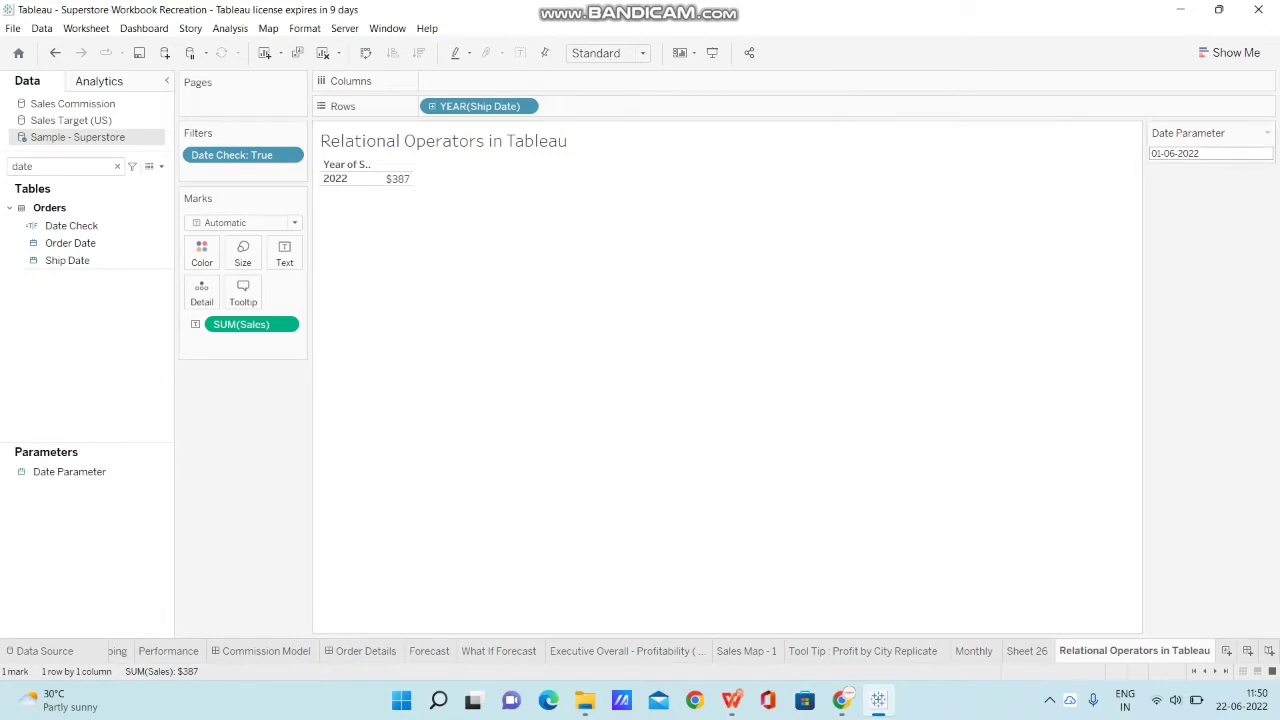
click(1178, 154)
click(1160, 176)
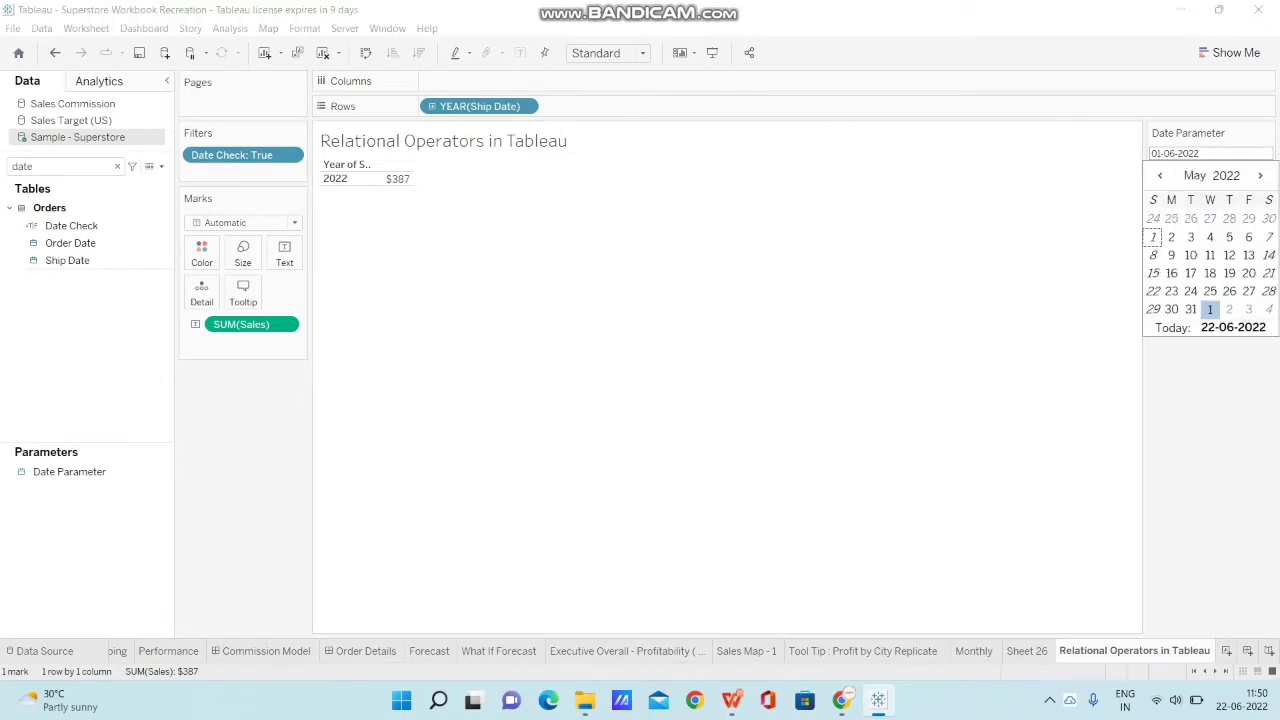
click(1210, 255)
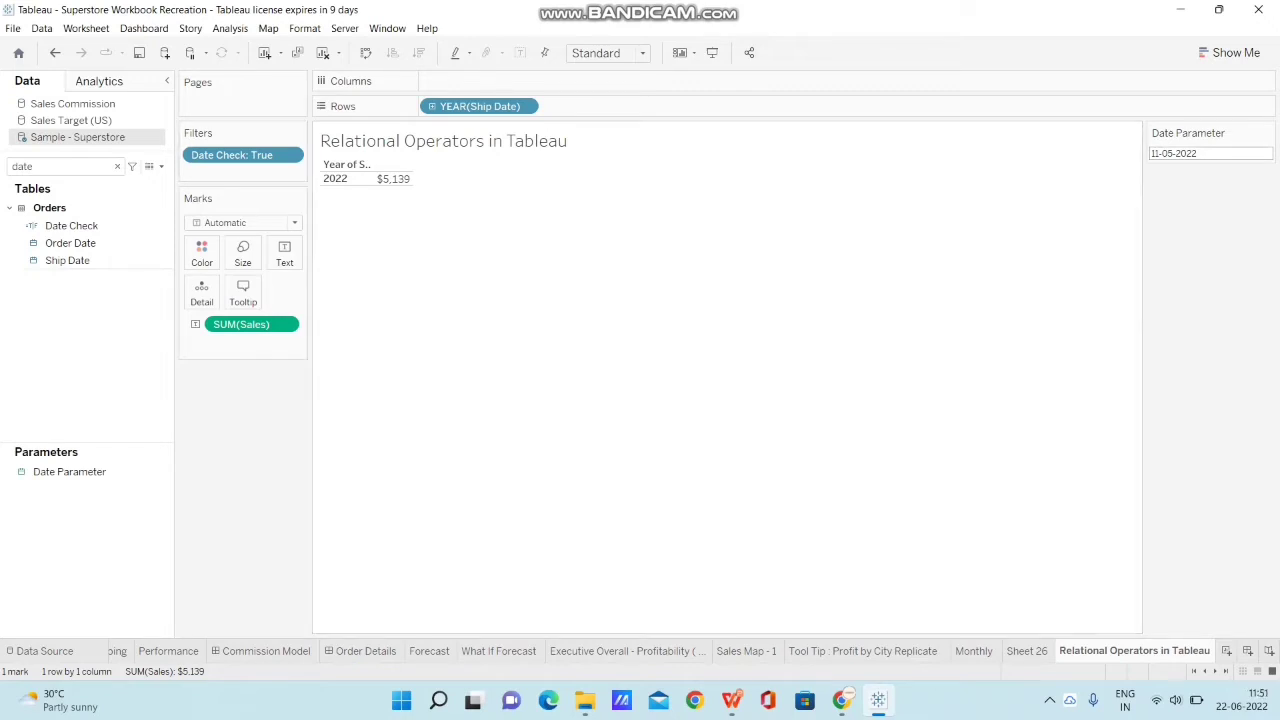
Change the Date Check formula to the not-equal comparison [Ship Date] != [Date Parameter].
right_click(92, 225)
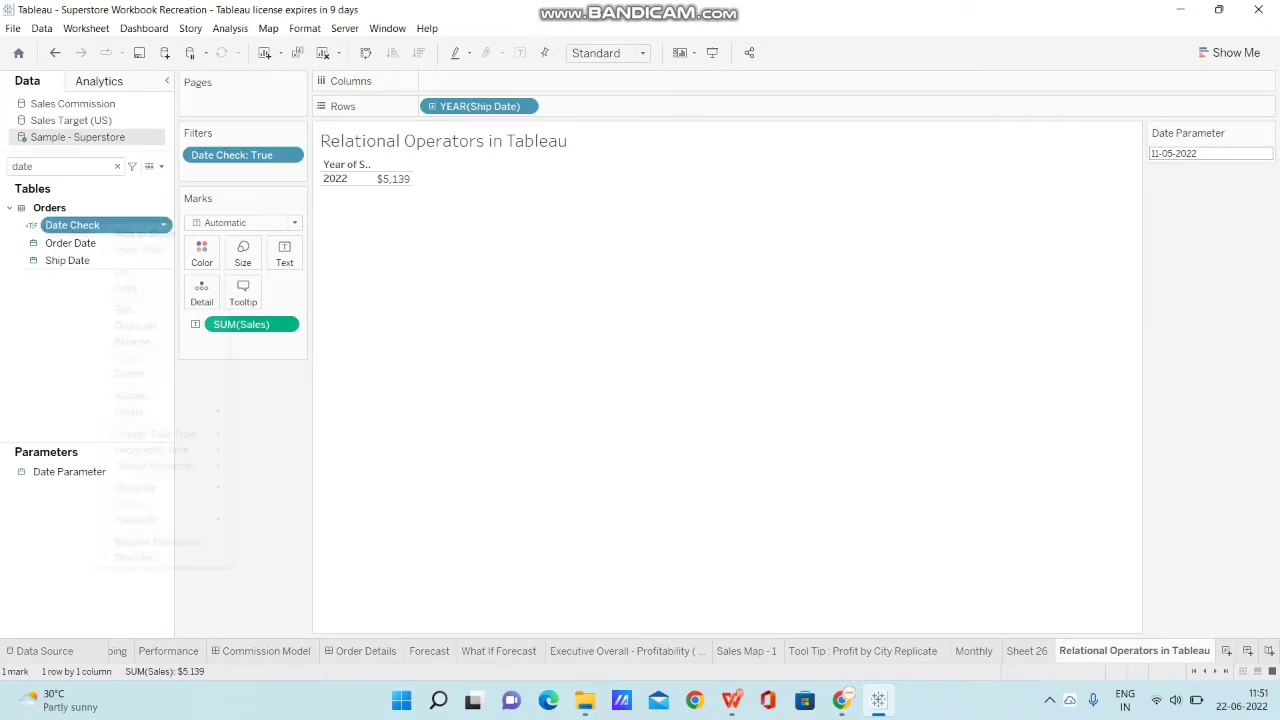
click(125, 309)
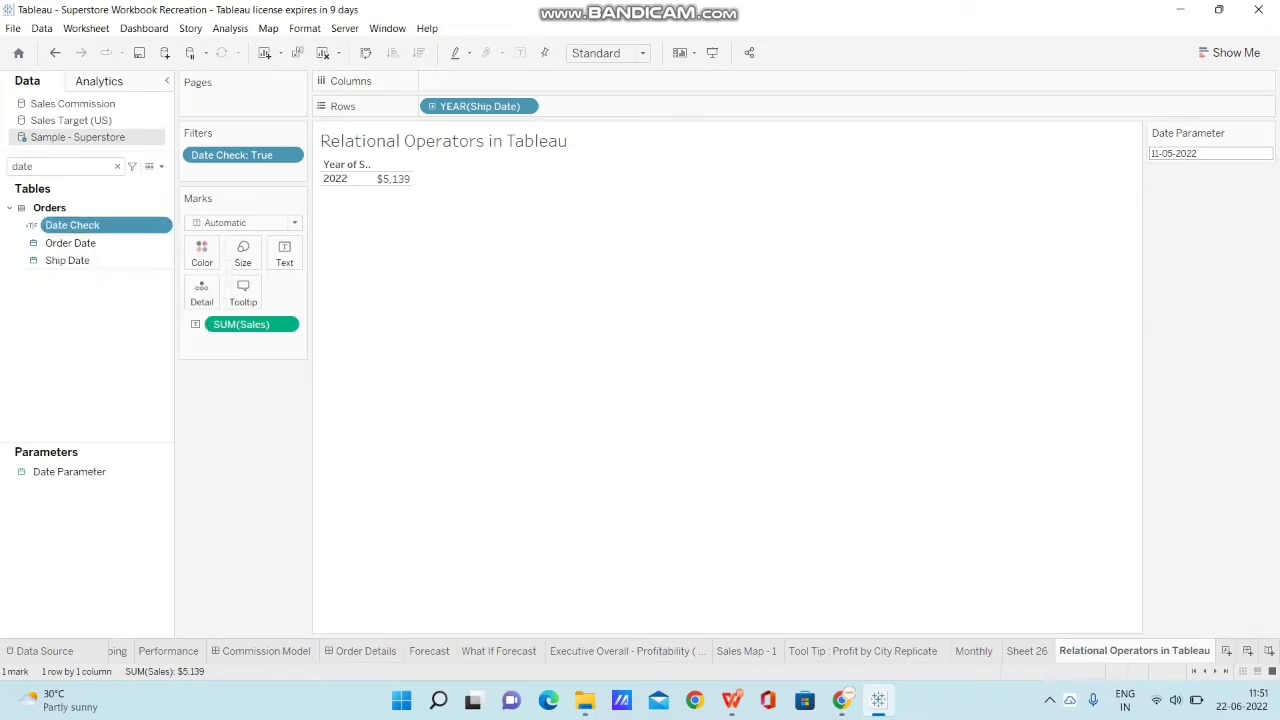
click(691, 304)
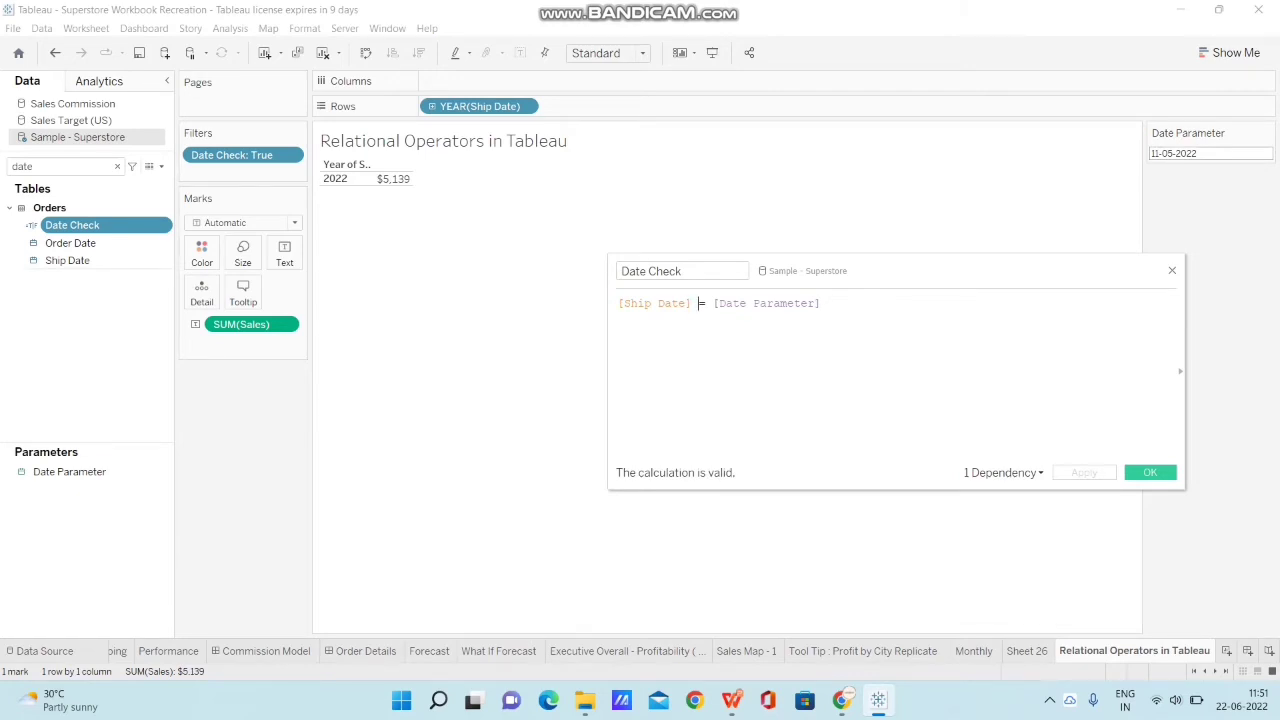
text(!)
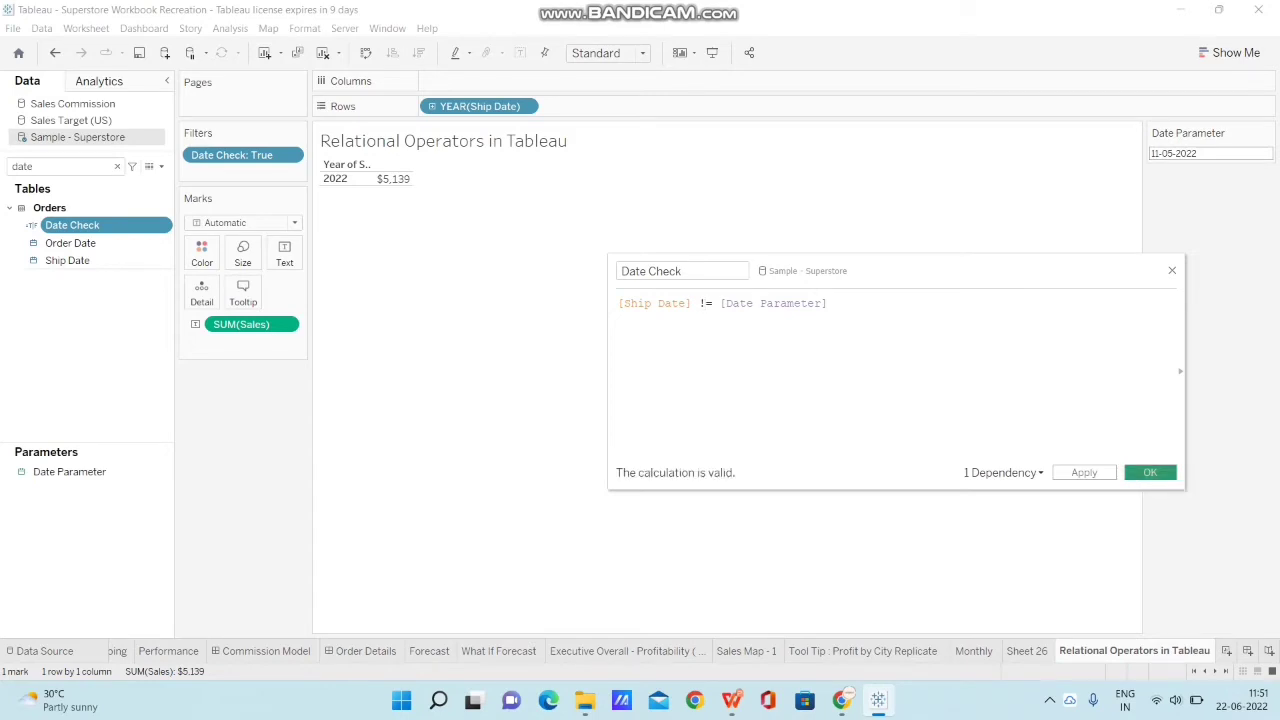
click(1150, 472)
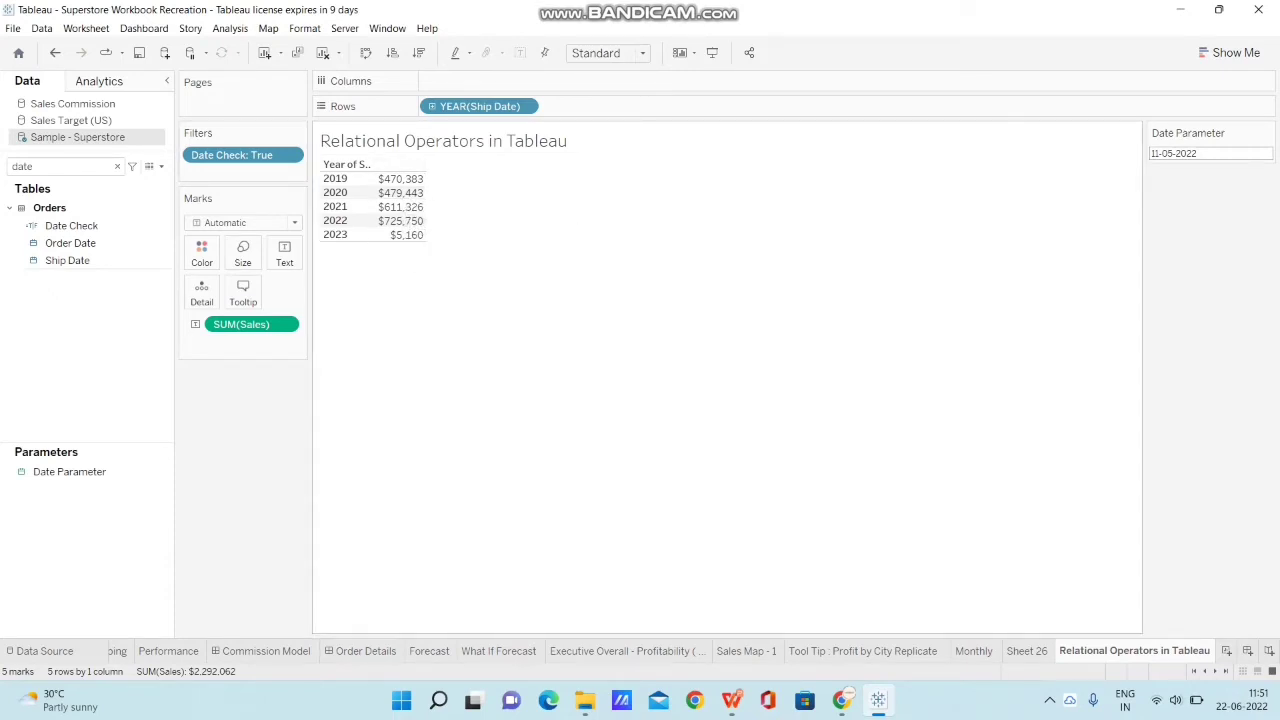
Replace the operator in the Date Check formula so it reads [Ship Date] <> [Date Parameter].
click(72, 225)
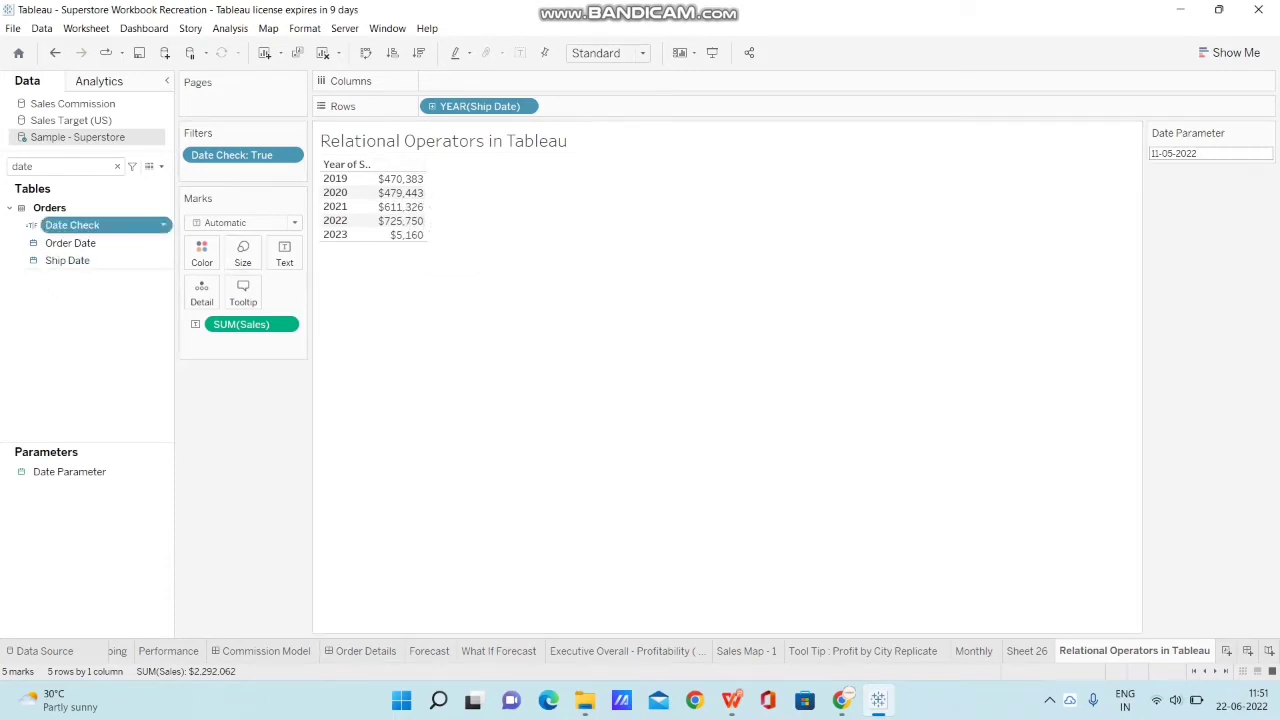
right_click(112, 226)
click(148, 312)
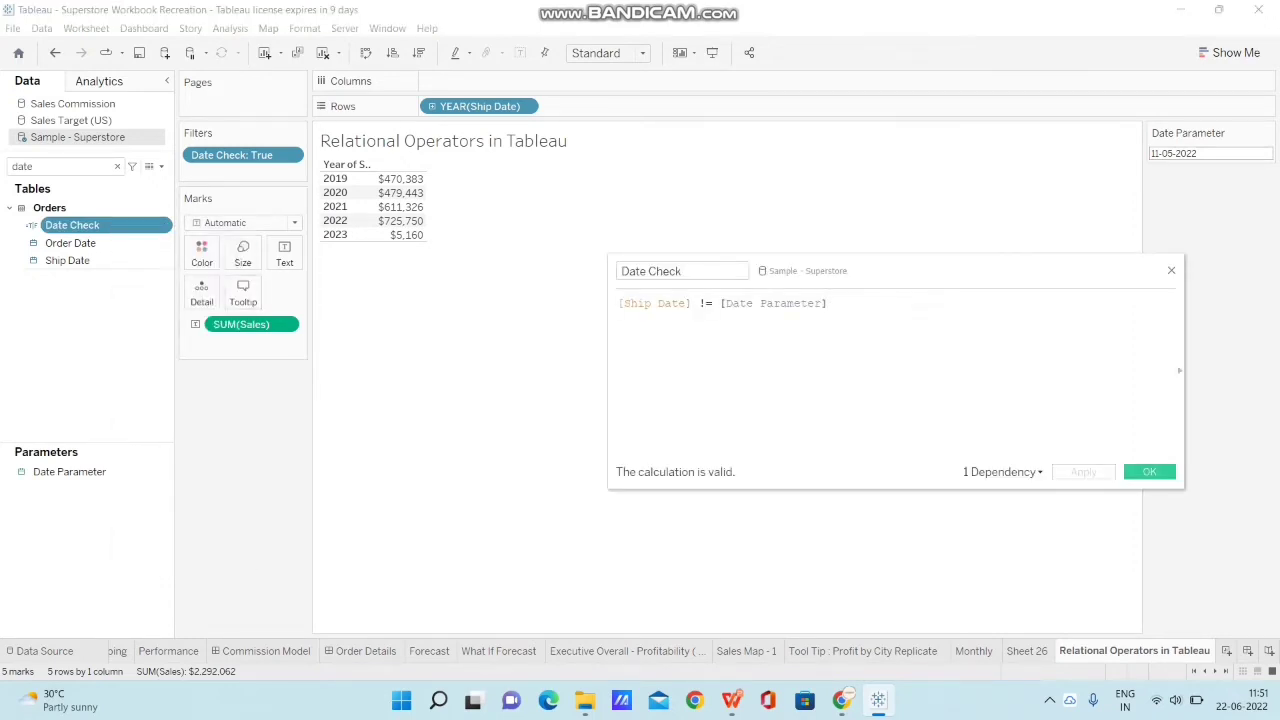
key(BackSpace)
key(BackSpace)
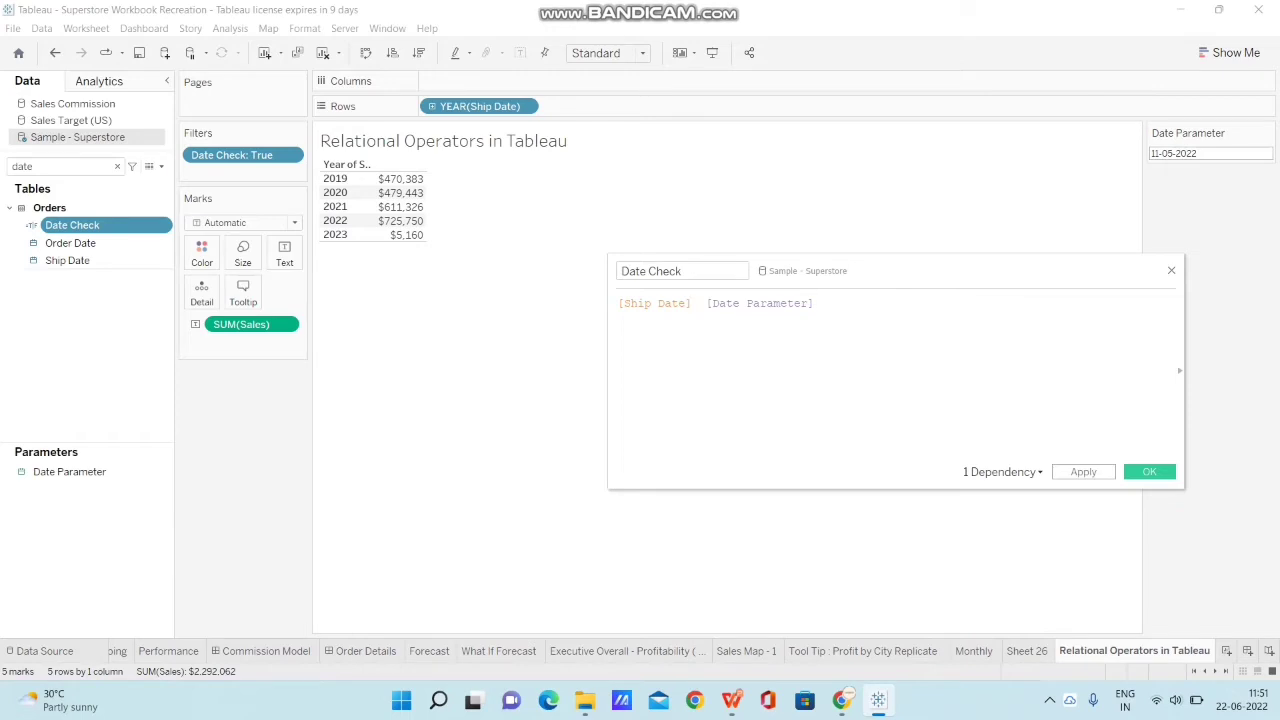
text(<>)
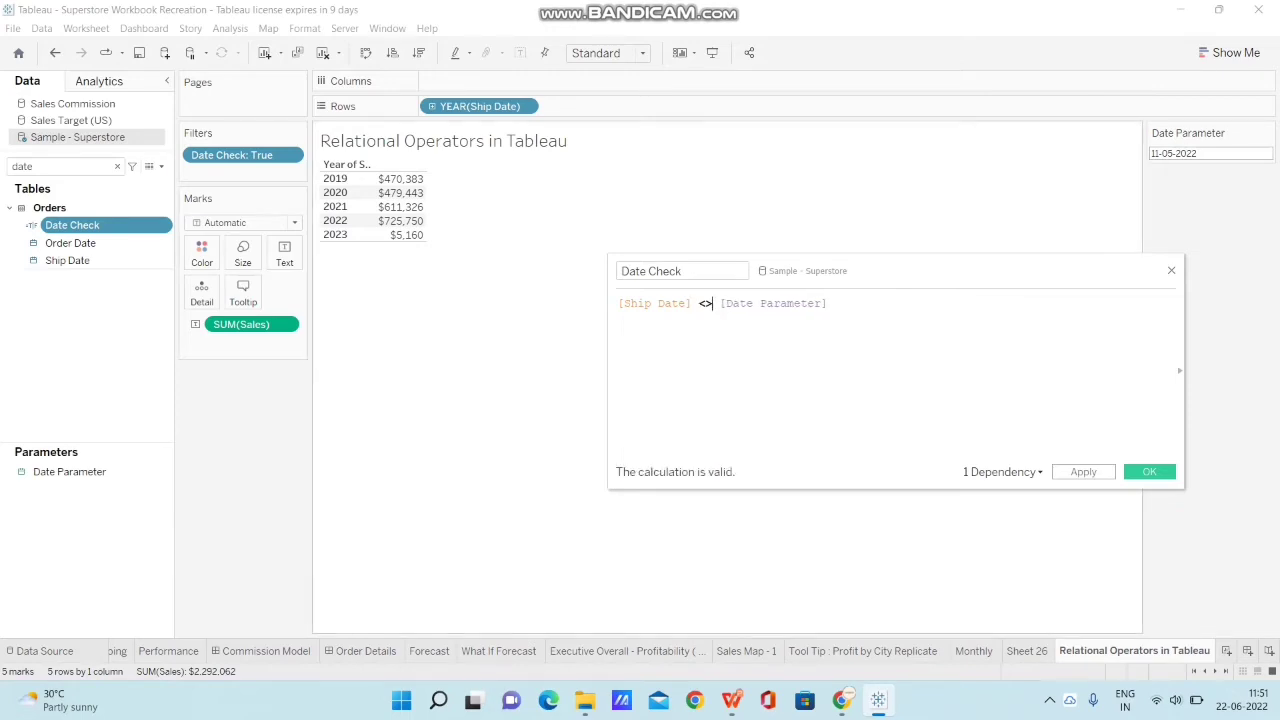
click(1149, 471)
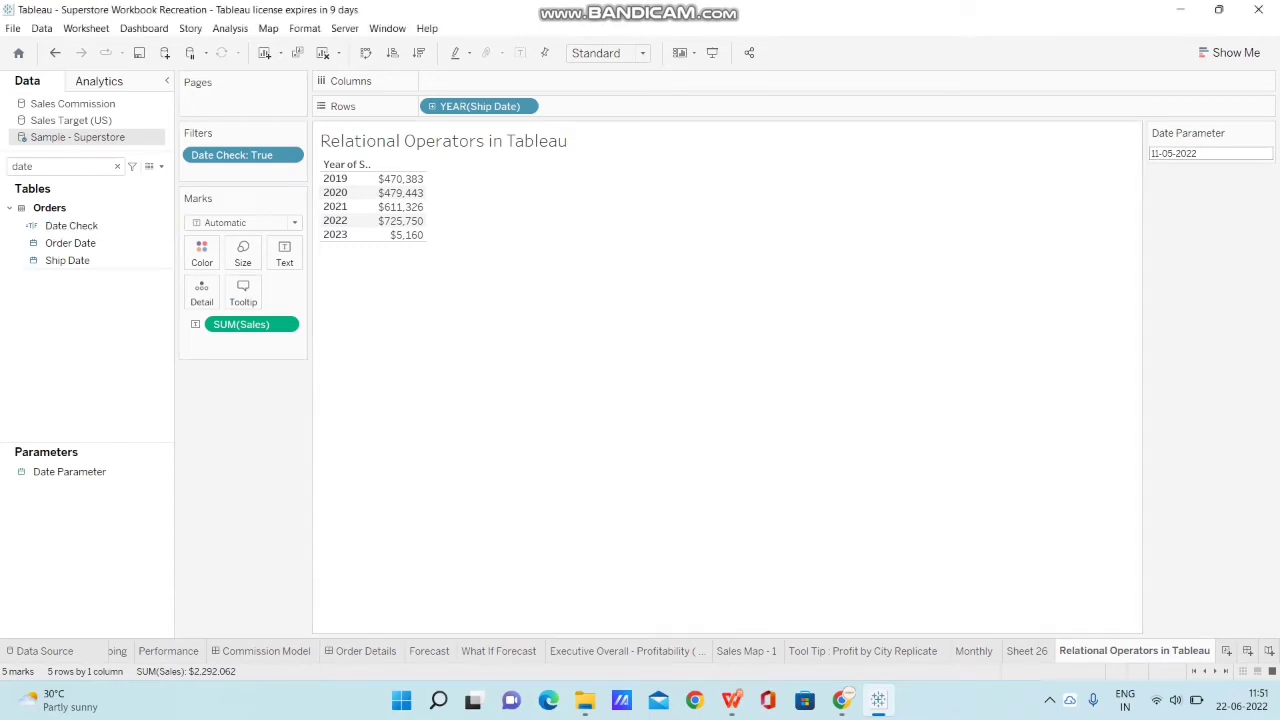
Try 04-05-2022 as the Date Parameter value and set it to 18-05-2022.
click(1173, 153)
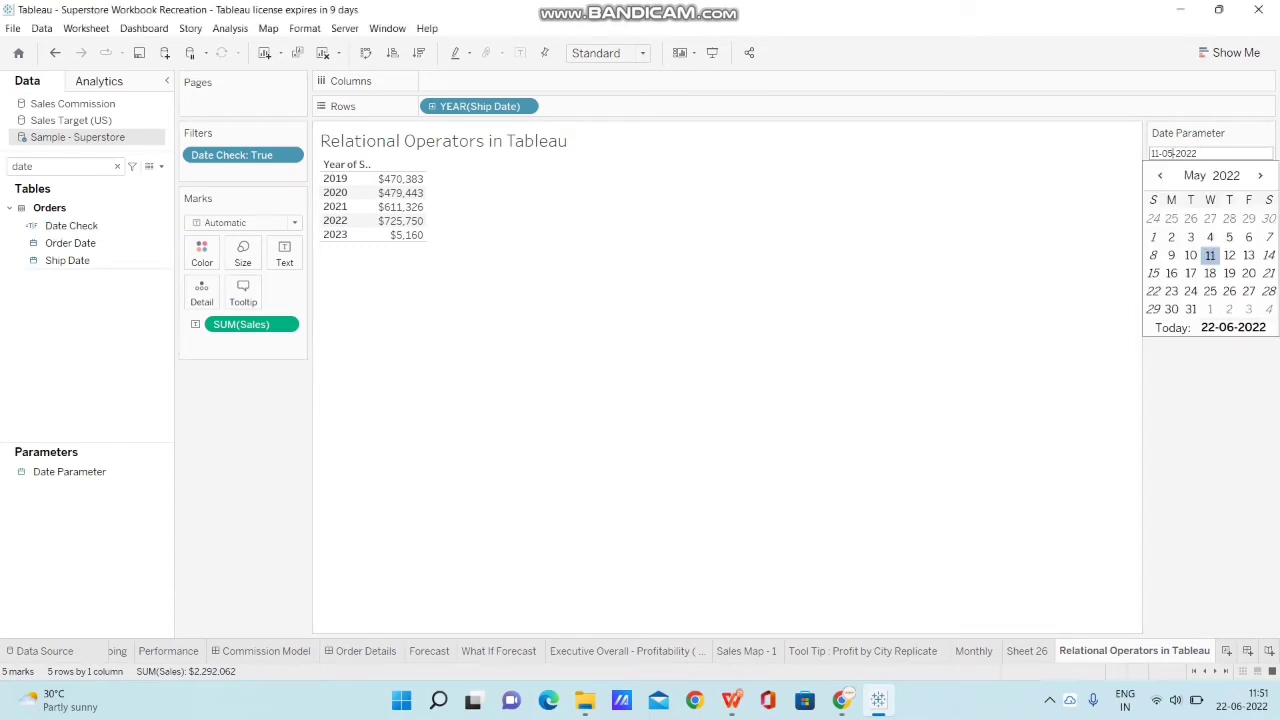
click(1210, 237)
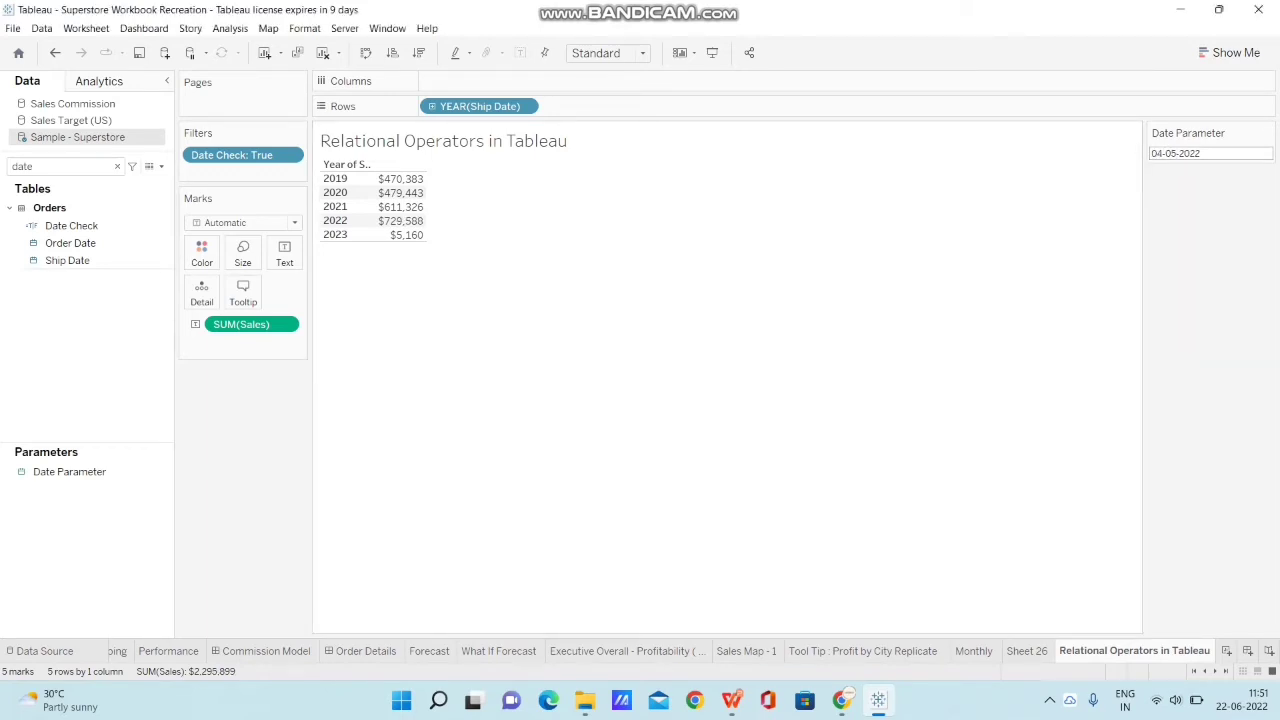
click(1176, 154)
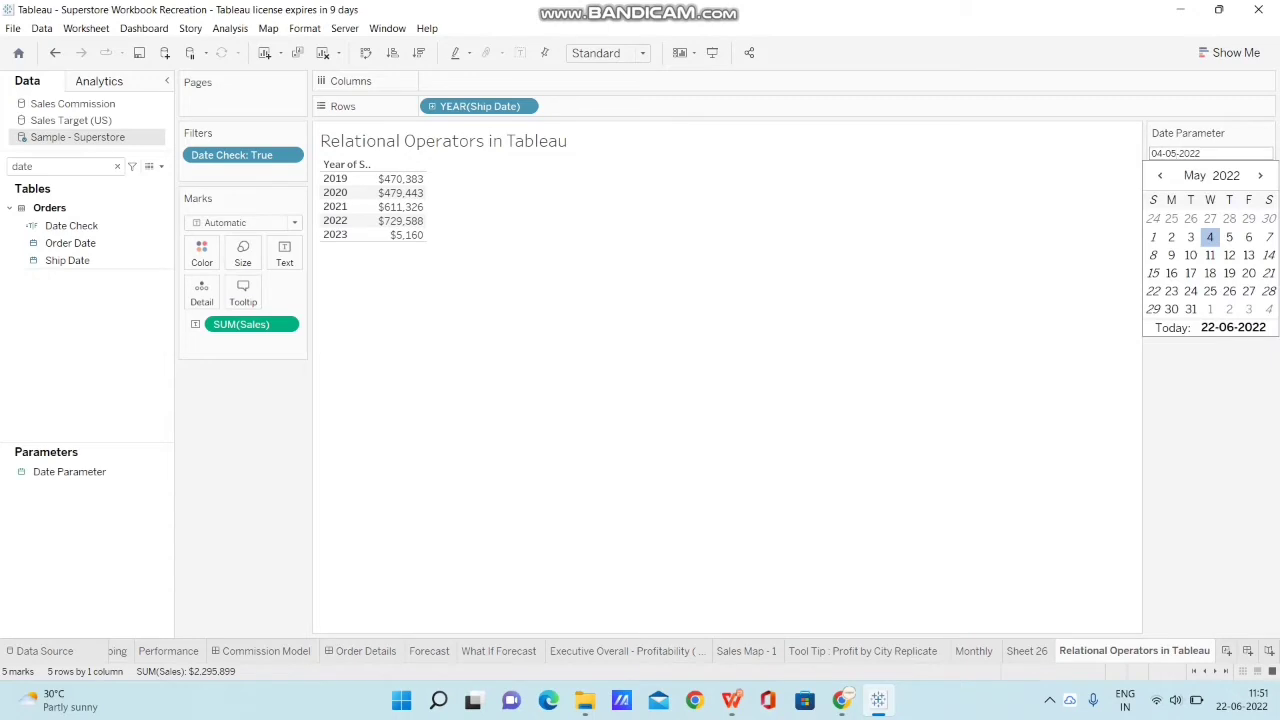
click(1210, 273)
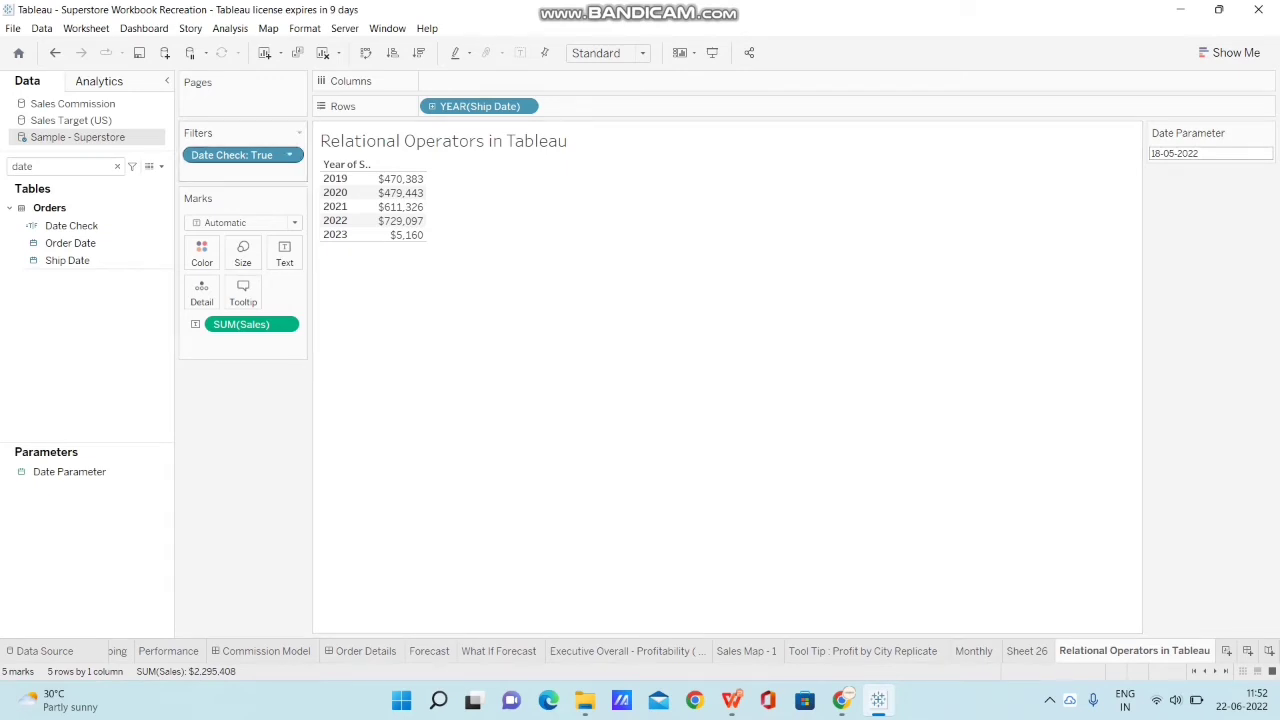
Edit the Date Check filter to keep only False instead of True.
click(289, 155)
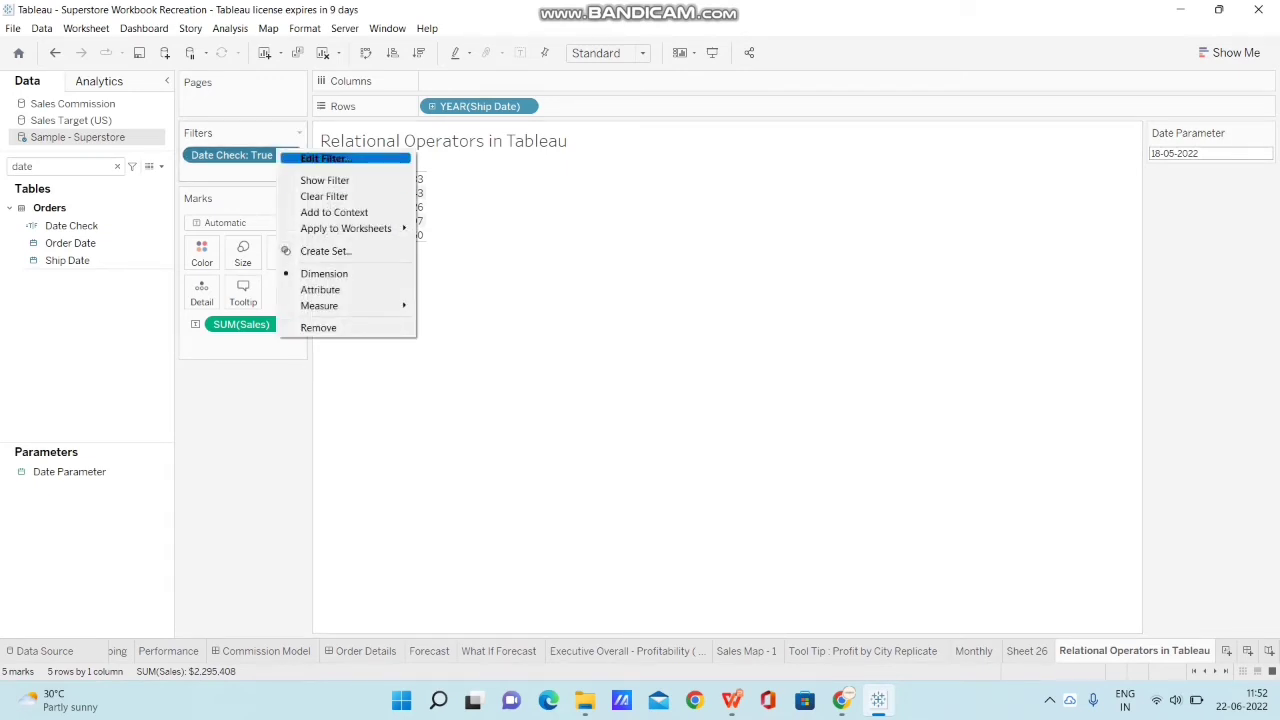
click(325, 158)
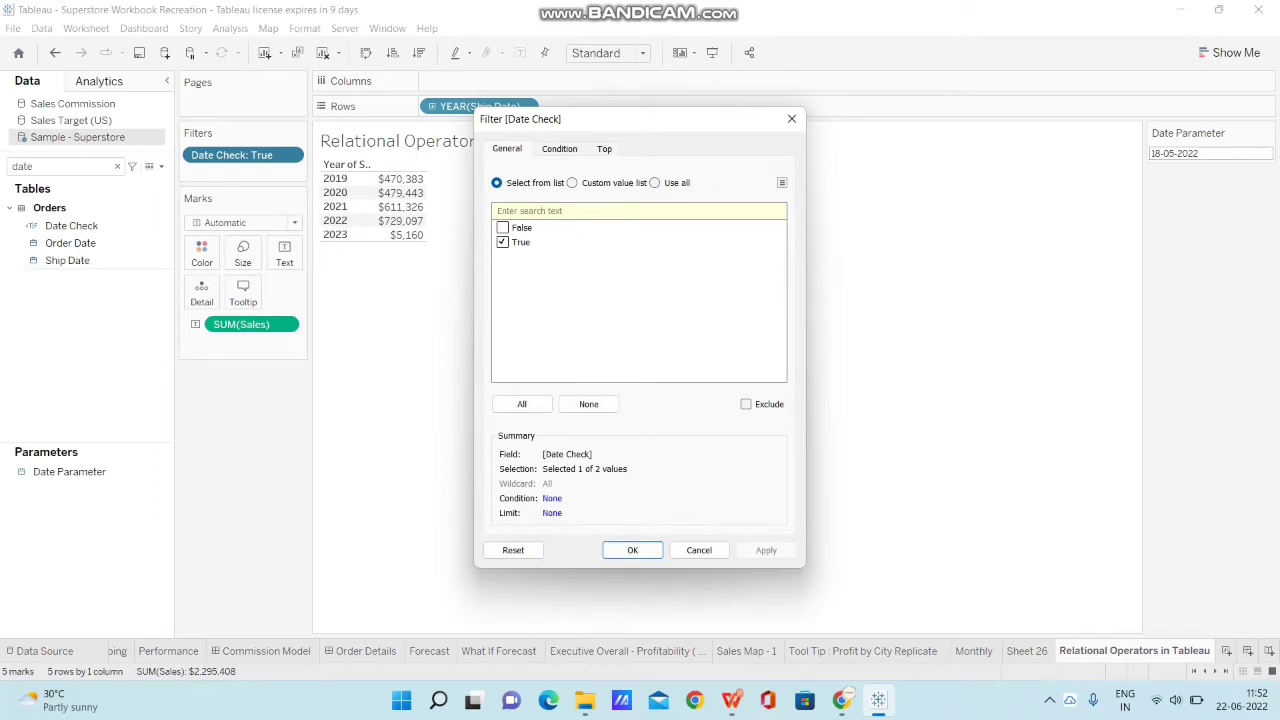
click(503, 242)
click(632, 550)
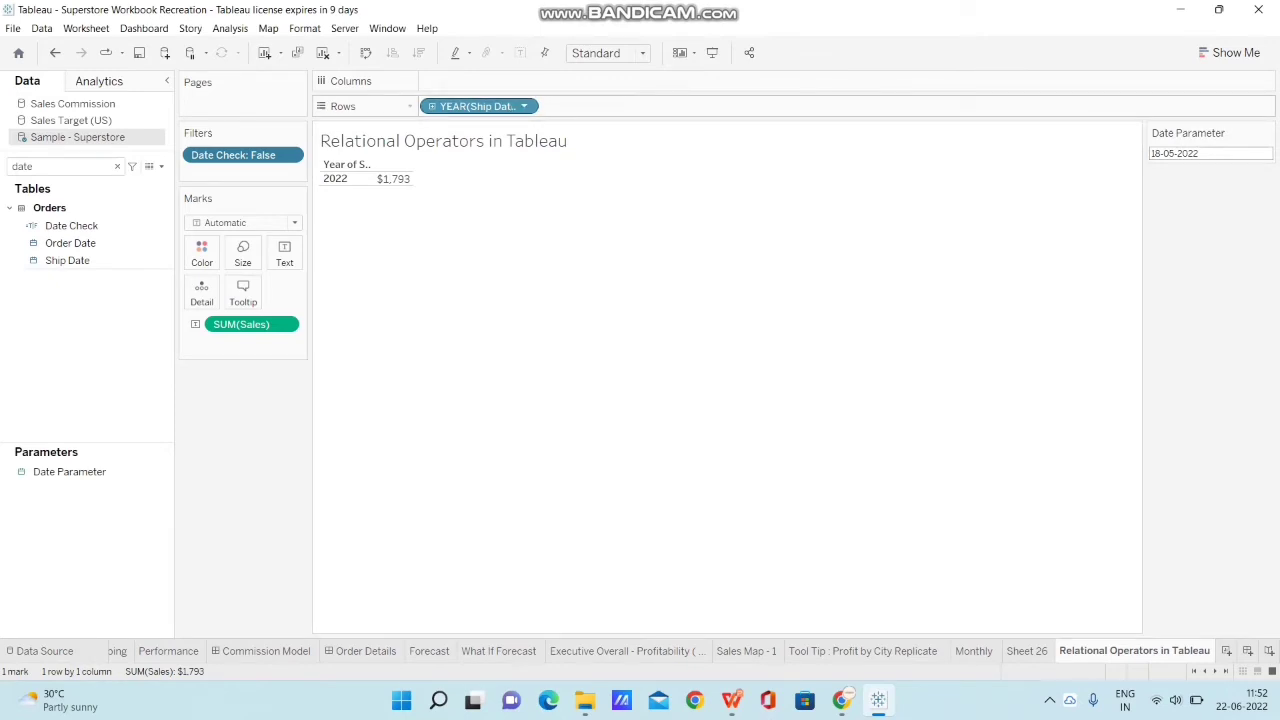
Show Ship Date on the rows as a discrete exact date.
click(523, 106)
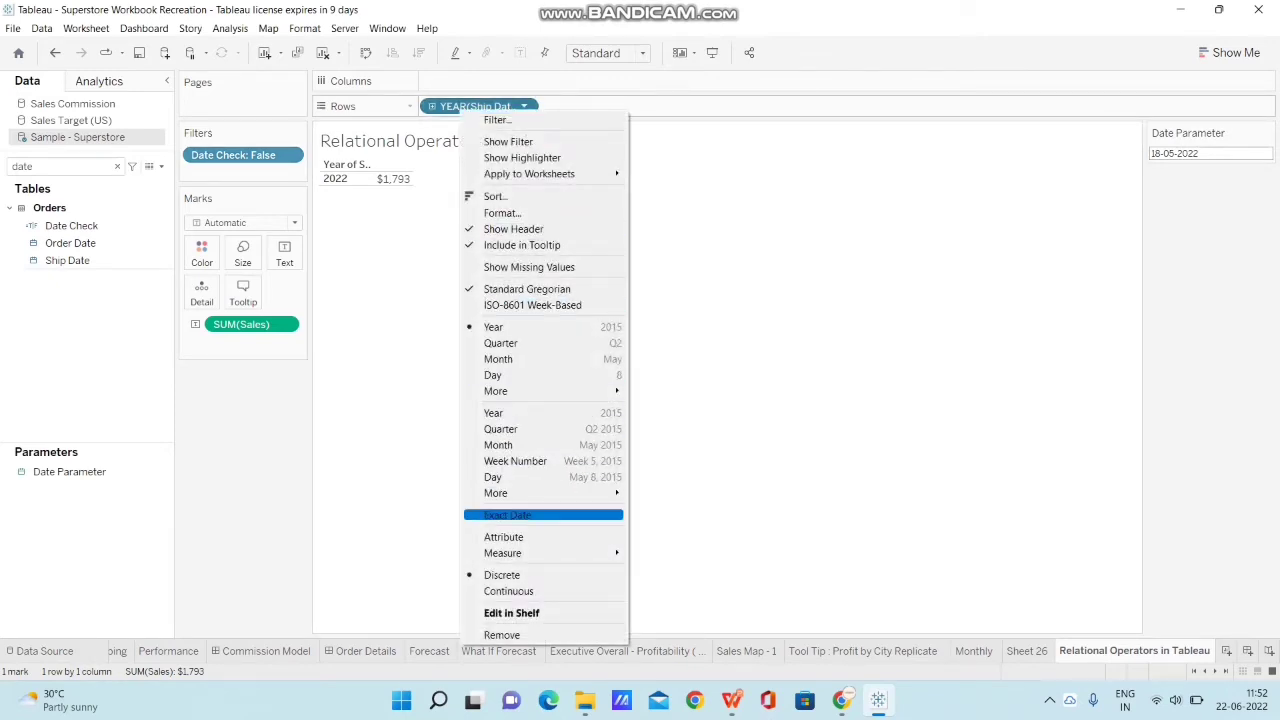
click(507, 515)
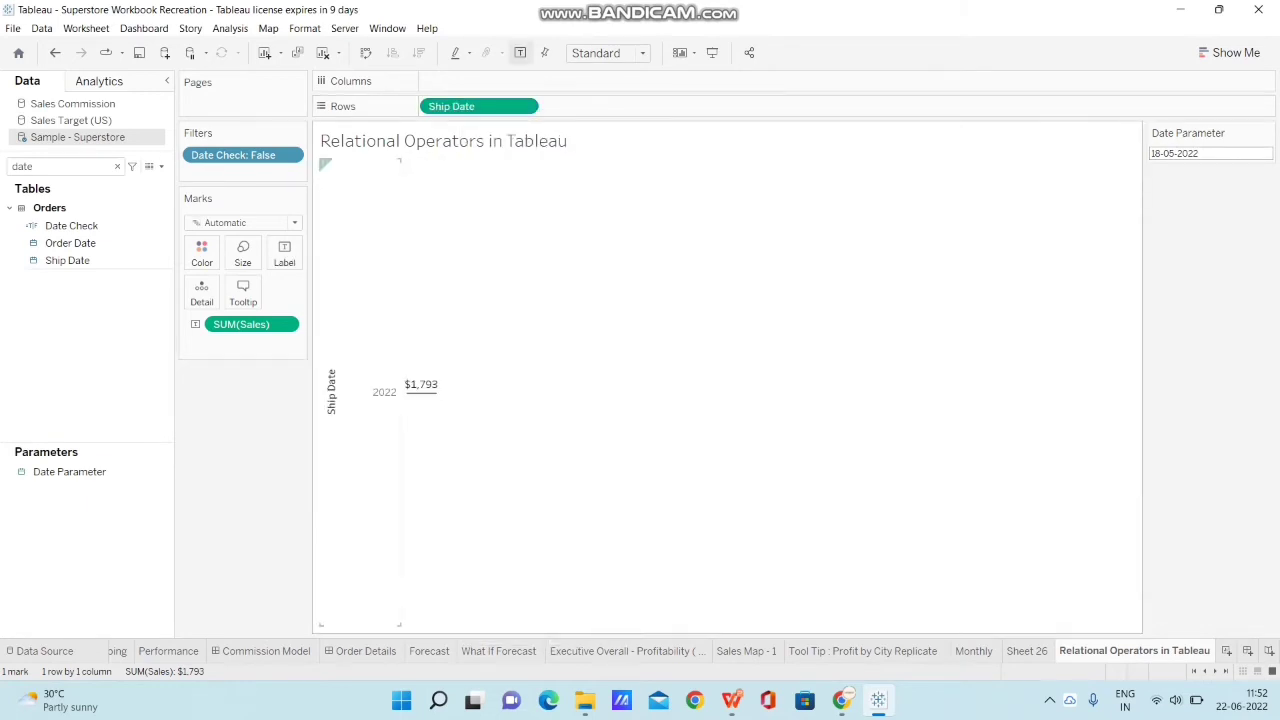
mouse_move(421, 394)
click(524, 106)
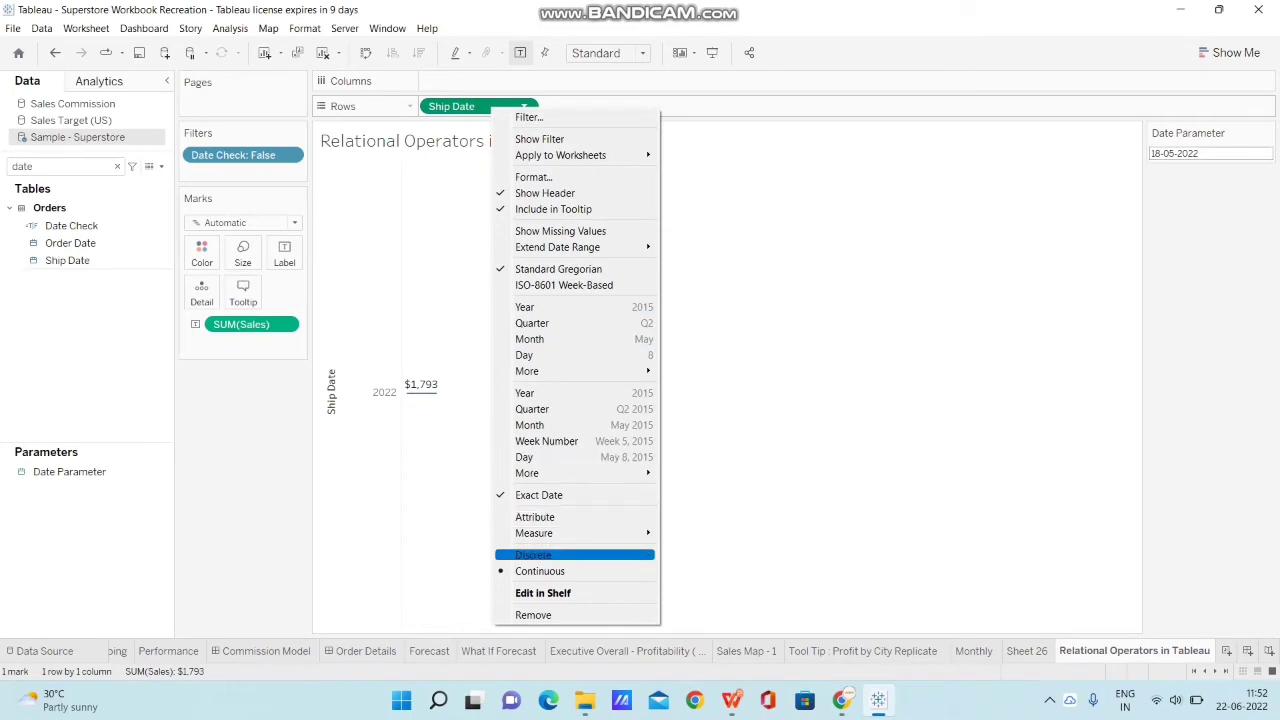
click(560, 555)
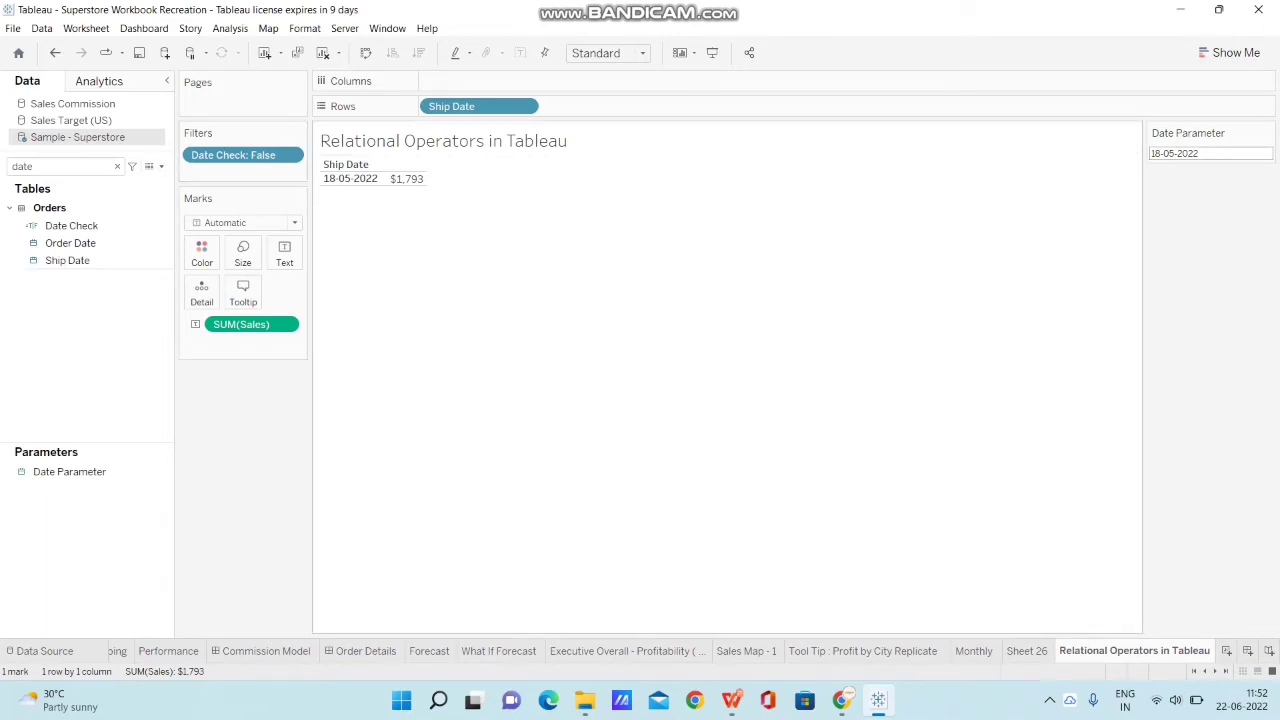
Hide the Date Parameter card and remove the Date Check filter from the view.
click(1267, 132)
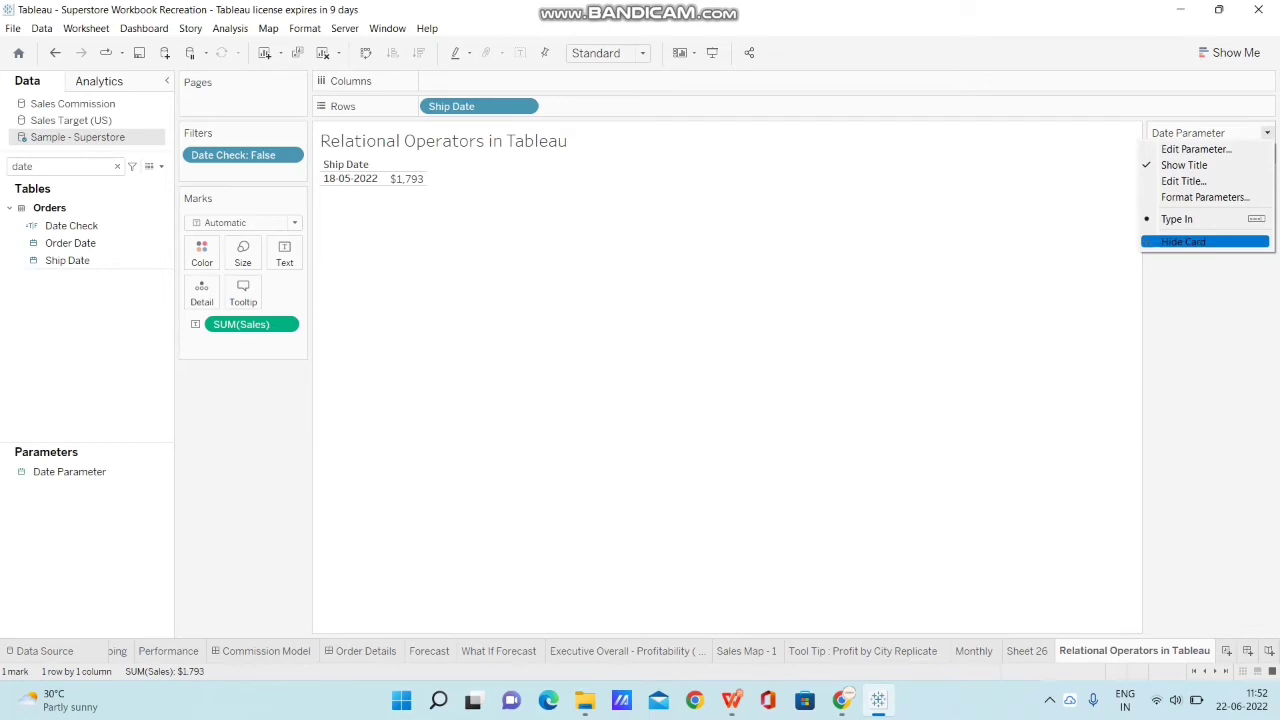
click(1200, 241)
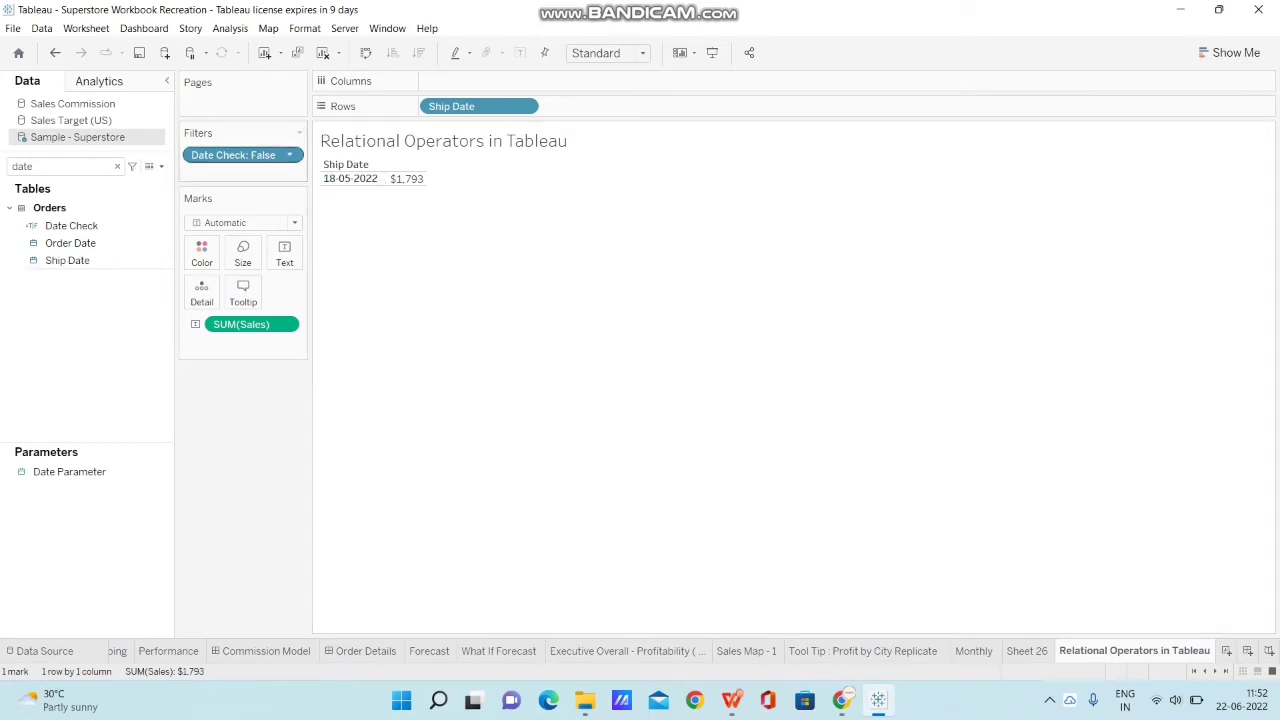
click(289, 155)
click(335, 337)
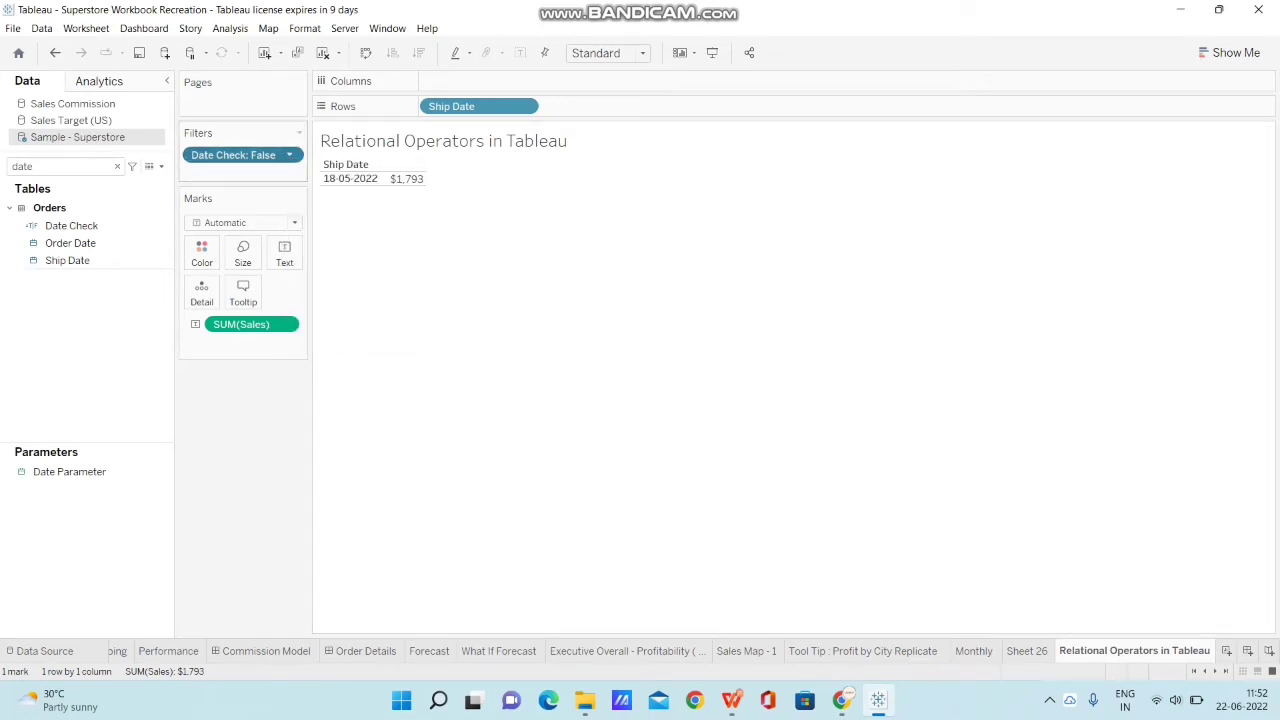
Switch to the WPS Office presentation to review the list of relational operators, and return to Tableau.
click(731, 699)
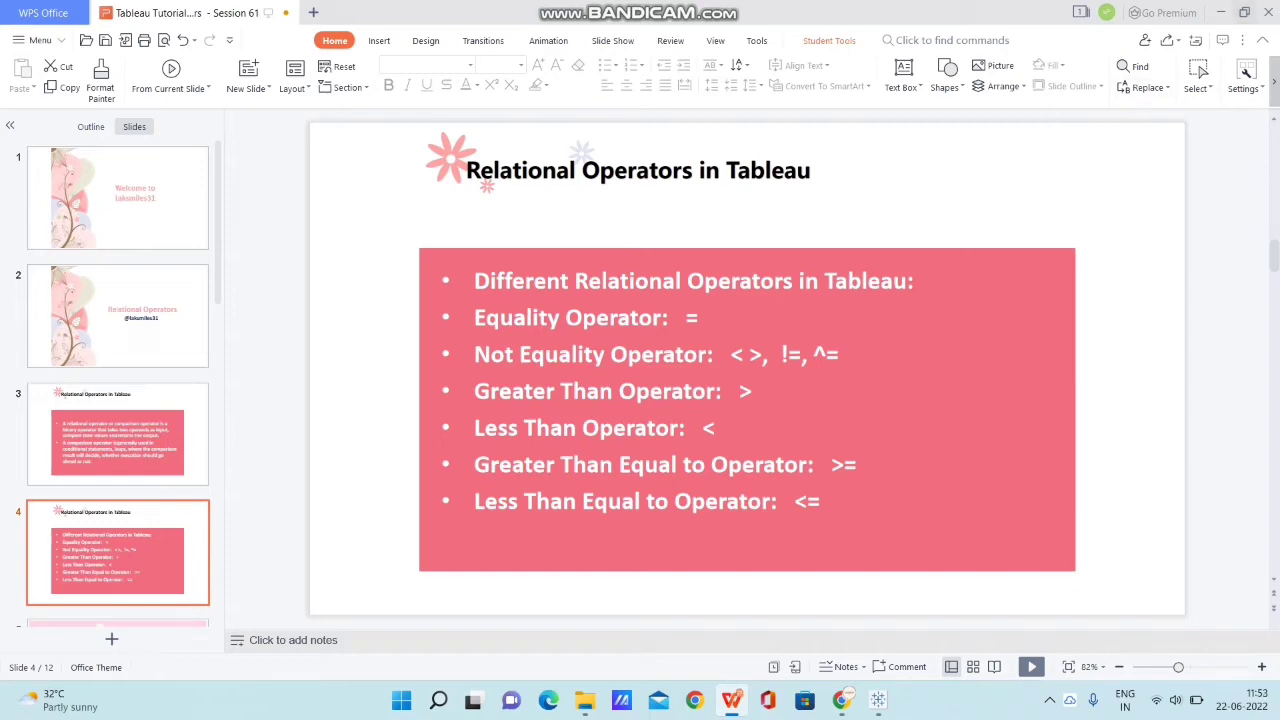
click(1221, 12)
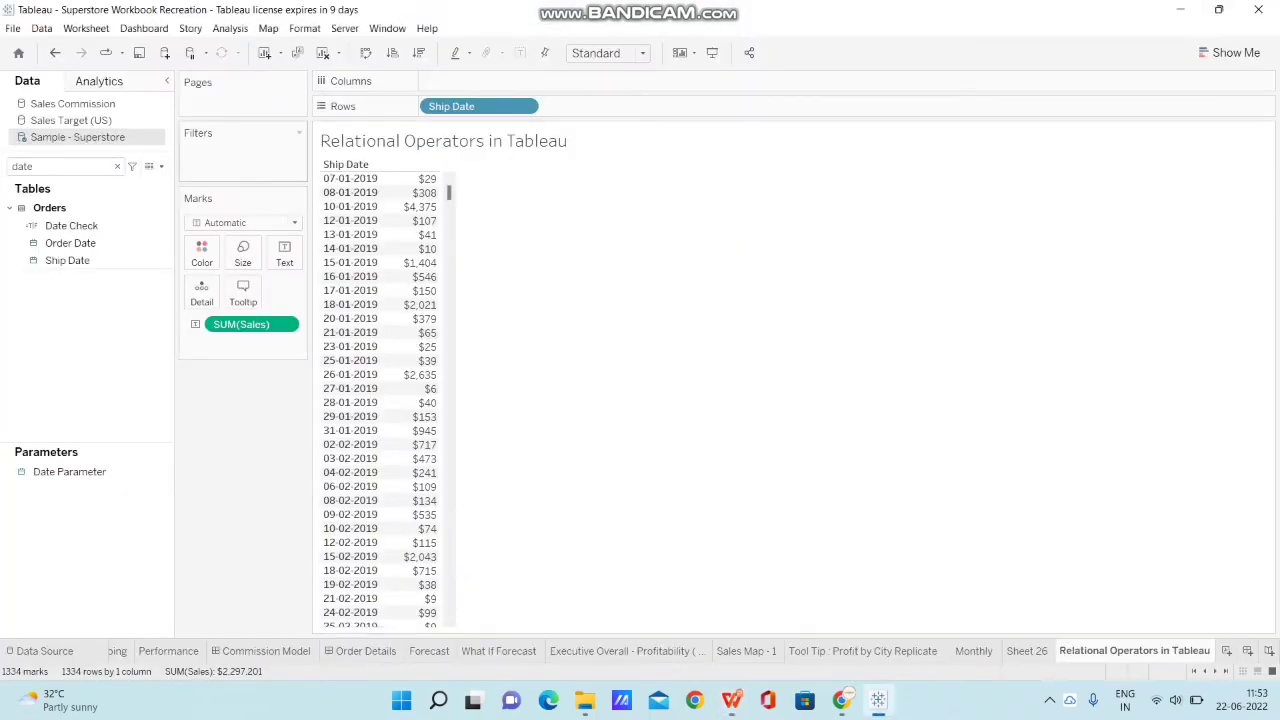
Create a calculated field named Greater Than with the formula [Sales] > 50.
click(161, 166)
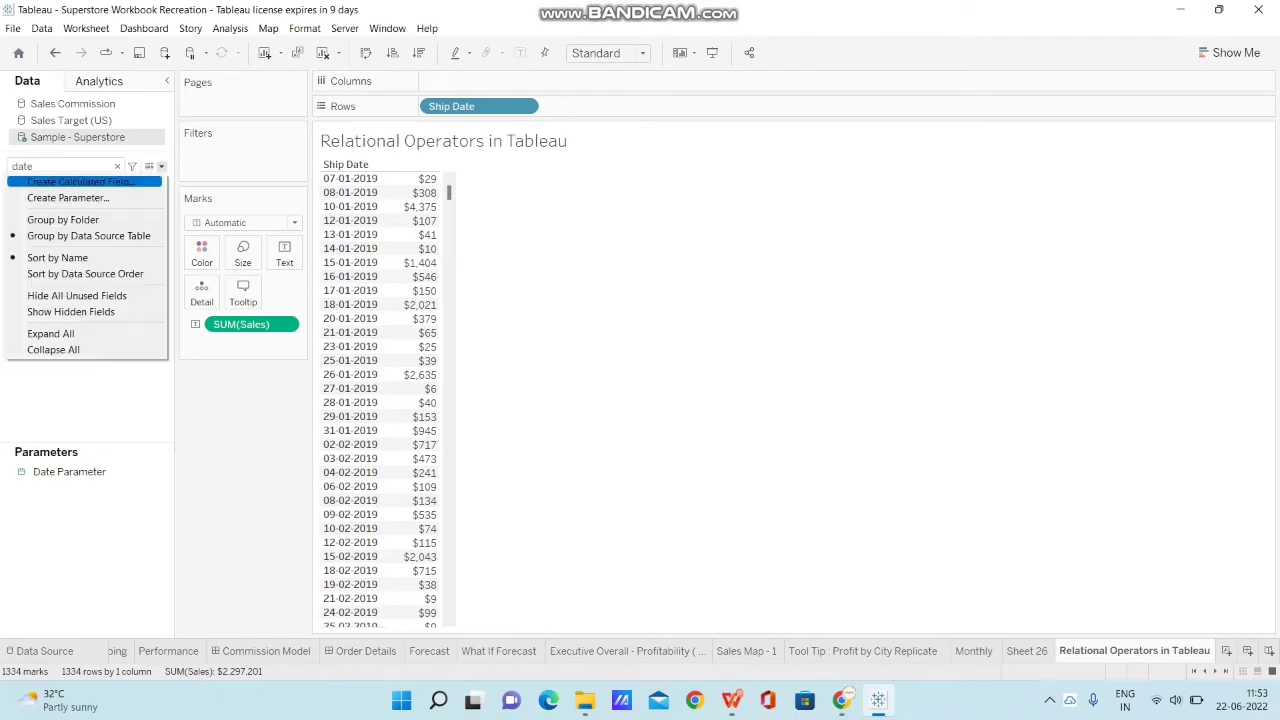
click(80, 181)
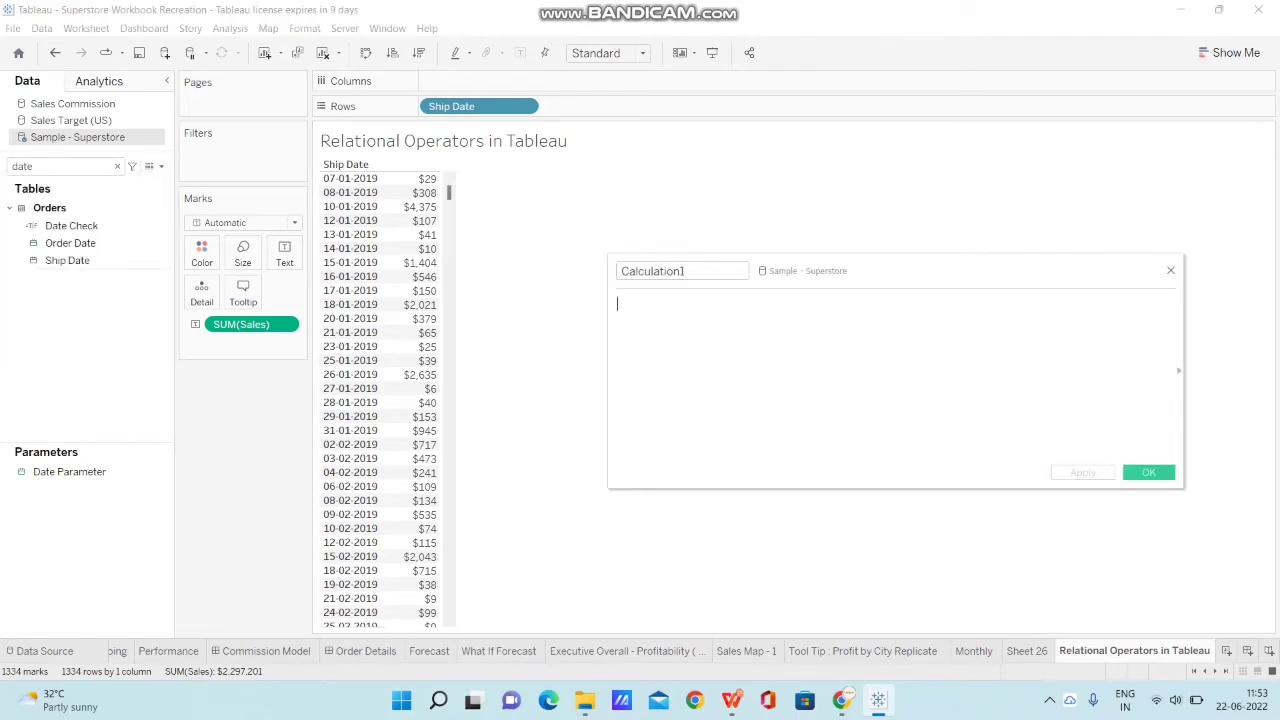
text(sales)
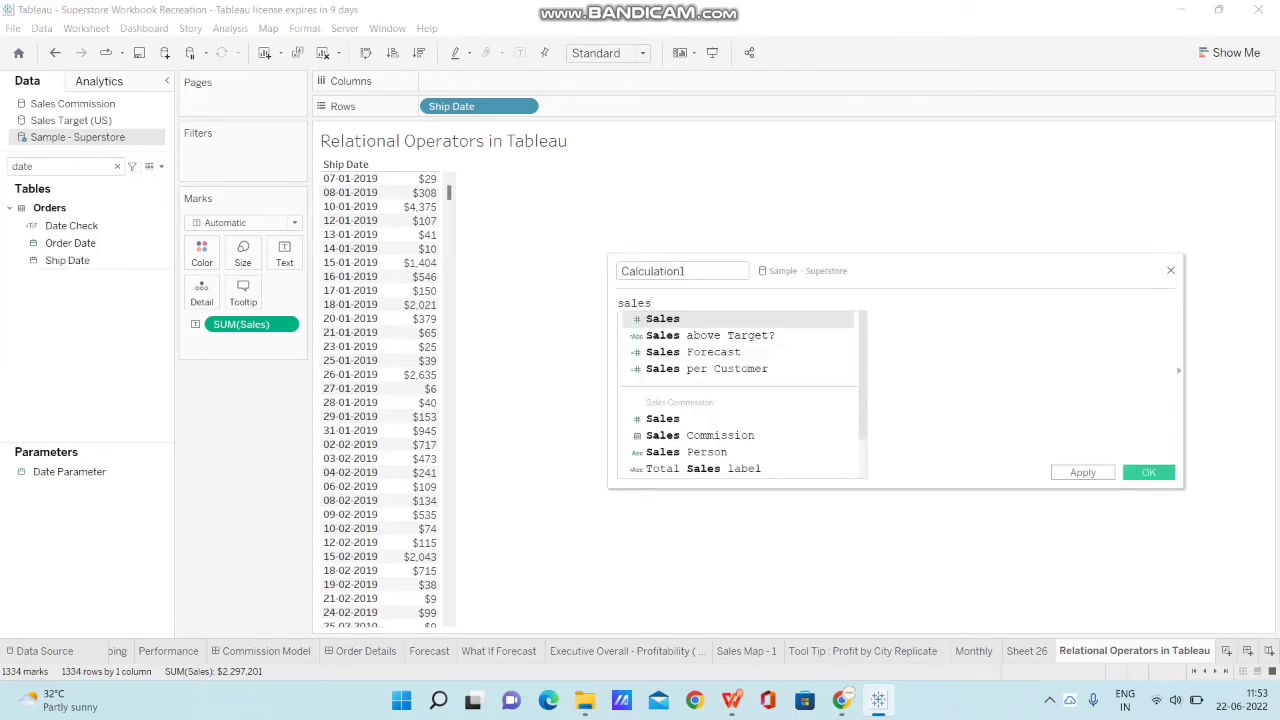
key(Return)
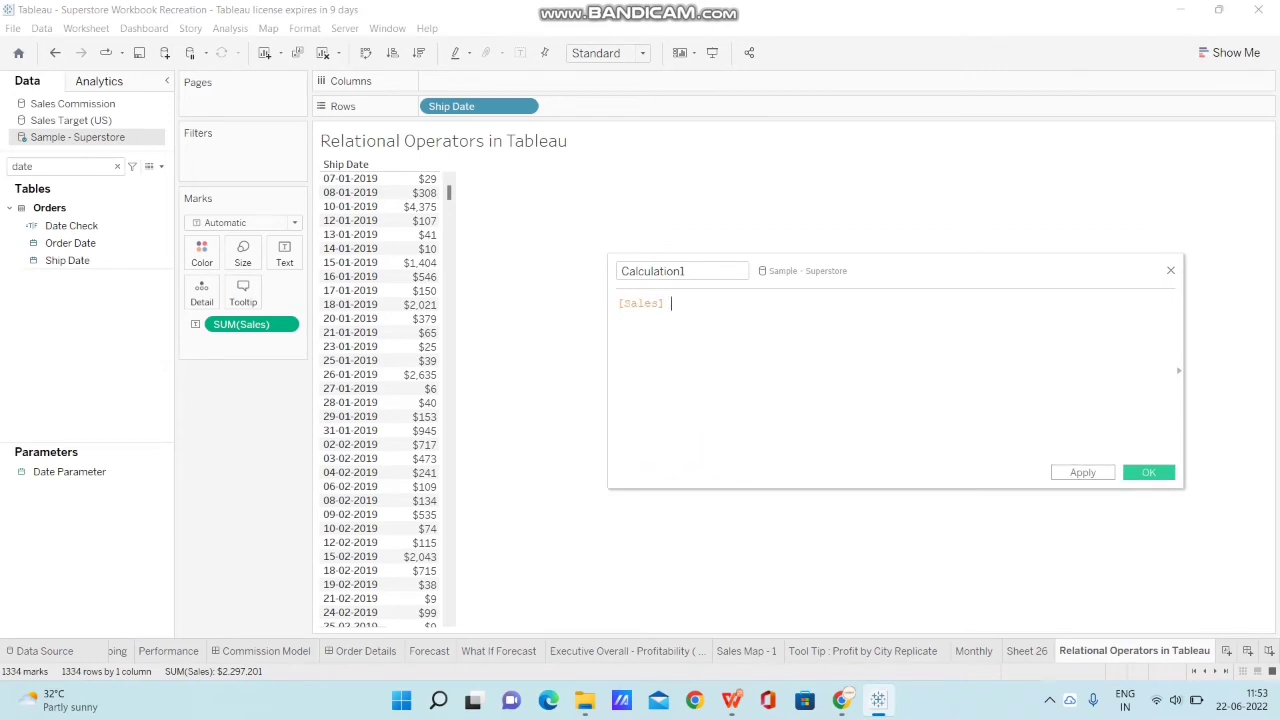
text(> 50)
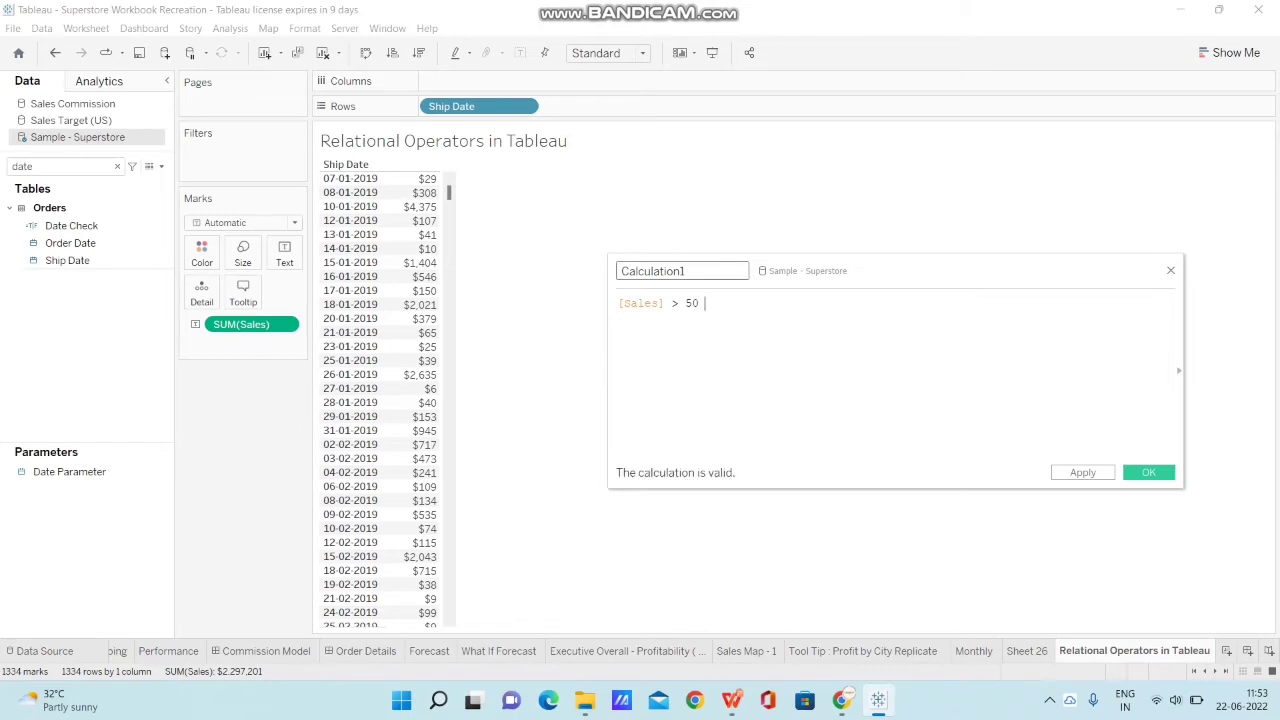
drag(686, 271, 620, 271)
text(Greater Than)
click(1146, 473)
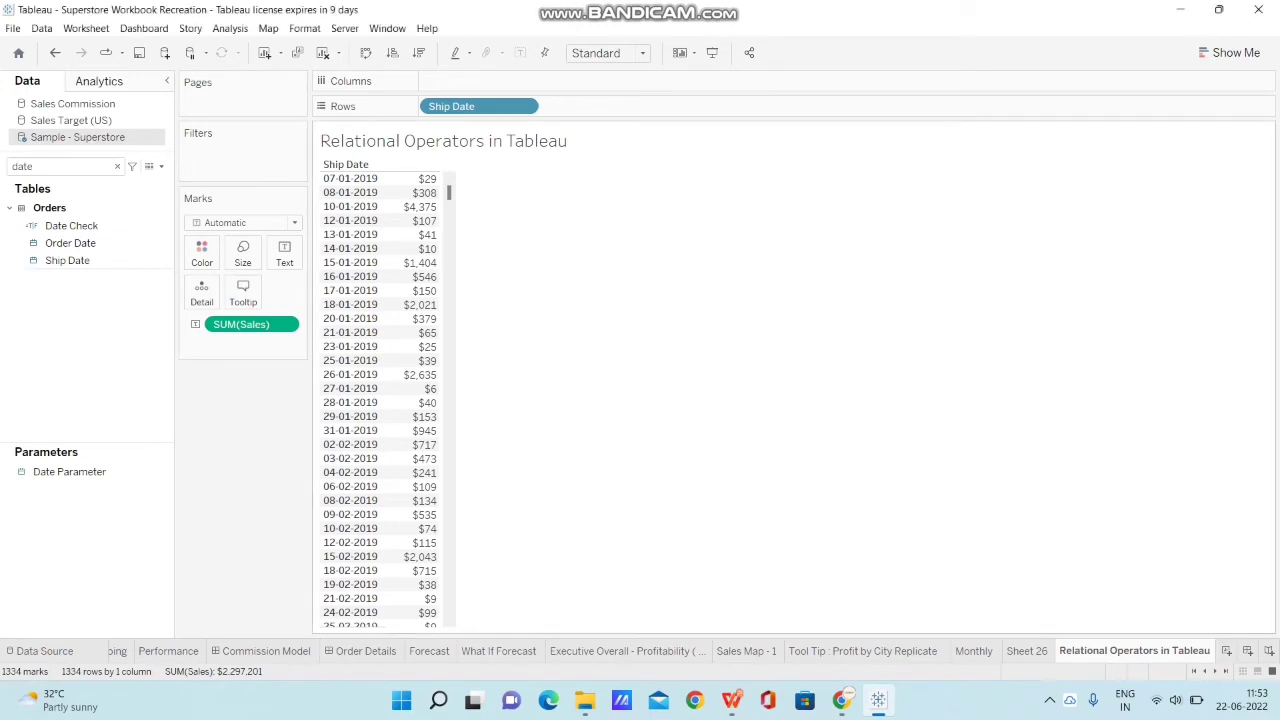
Search the data fields for "great" and filter the view by Greater Than, keeping only True.
click(117, 166)
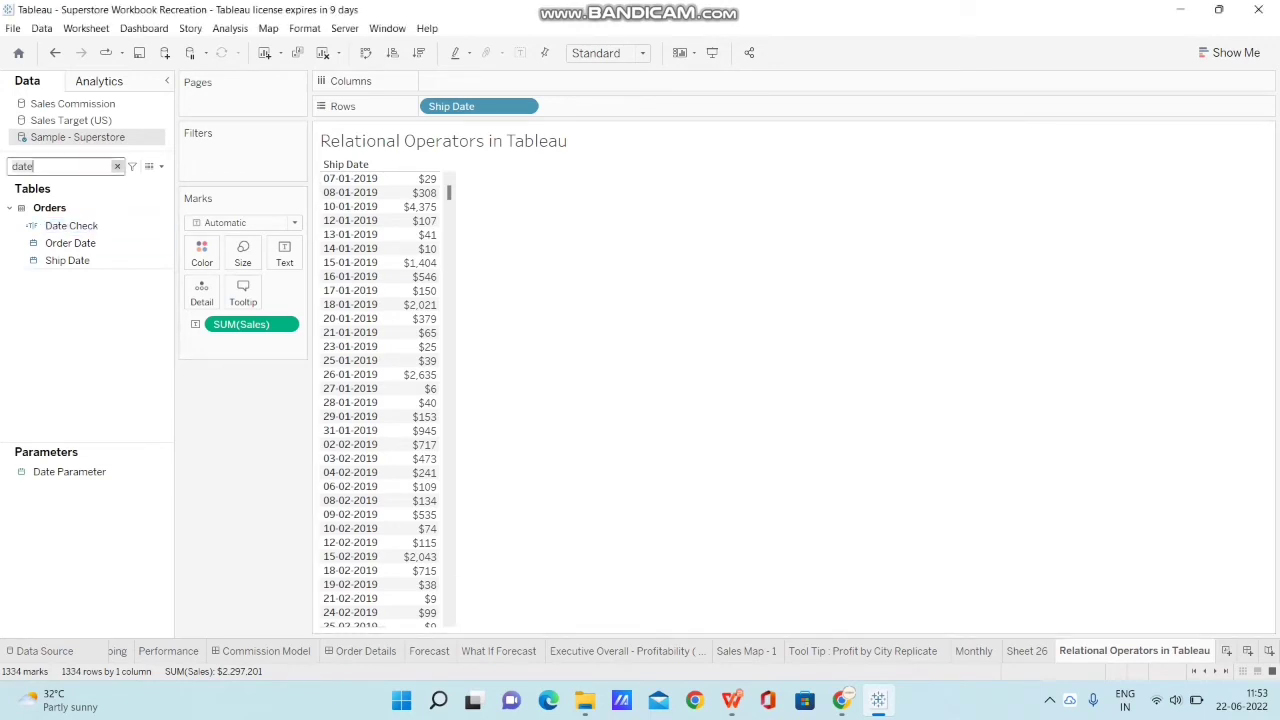
text(great)
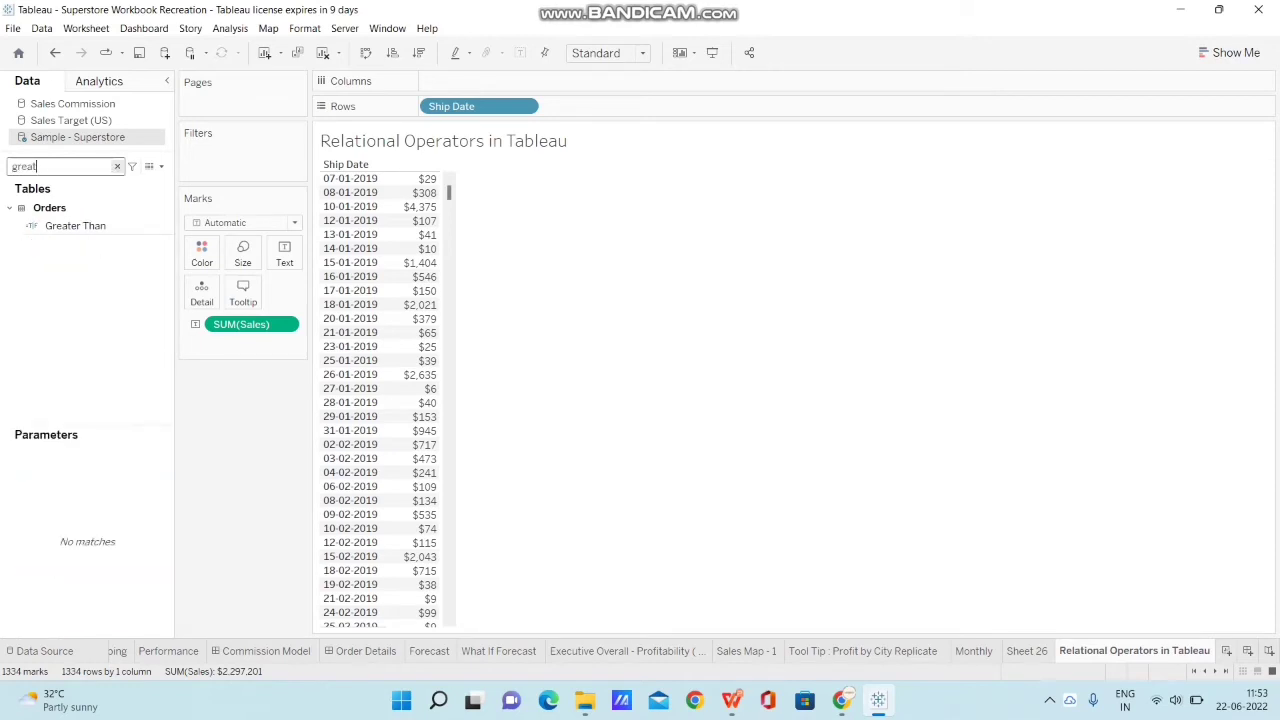
drag(100, 225, 200, 164)
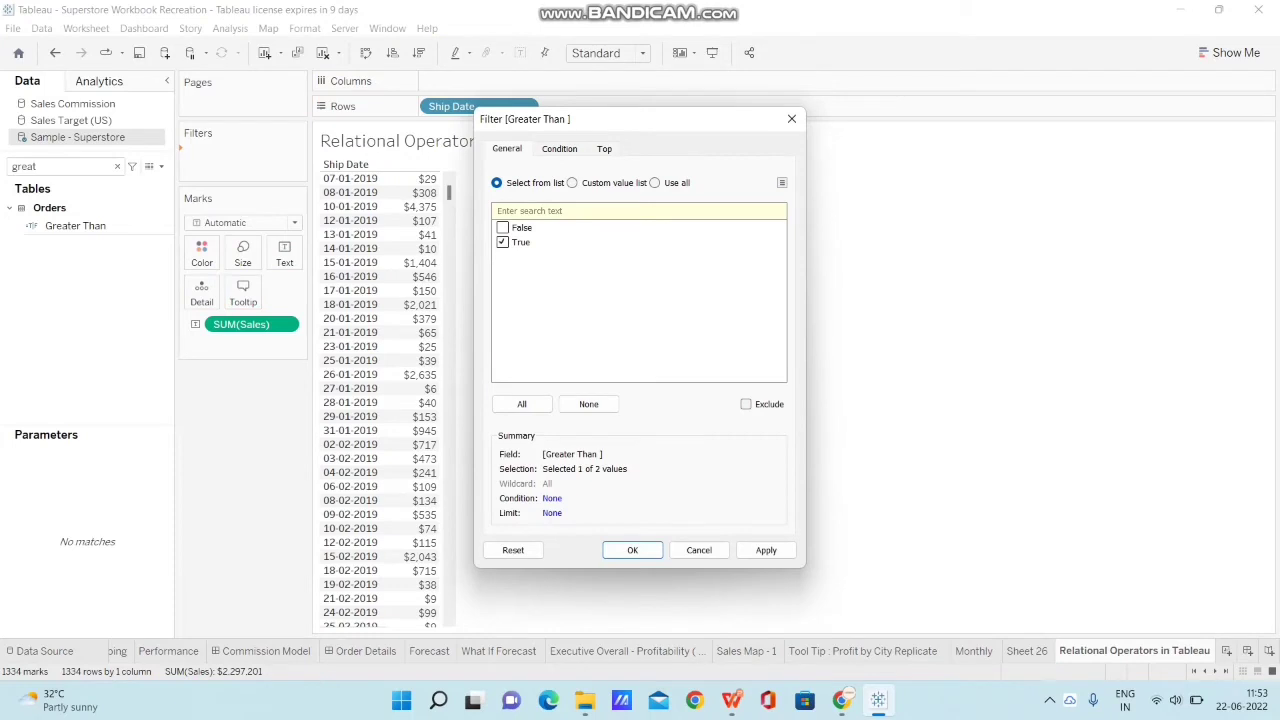
click(632, 550)
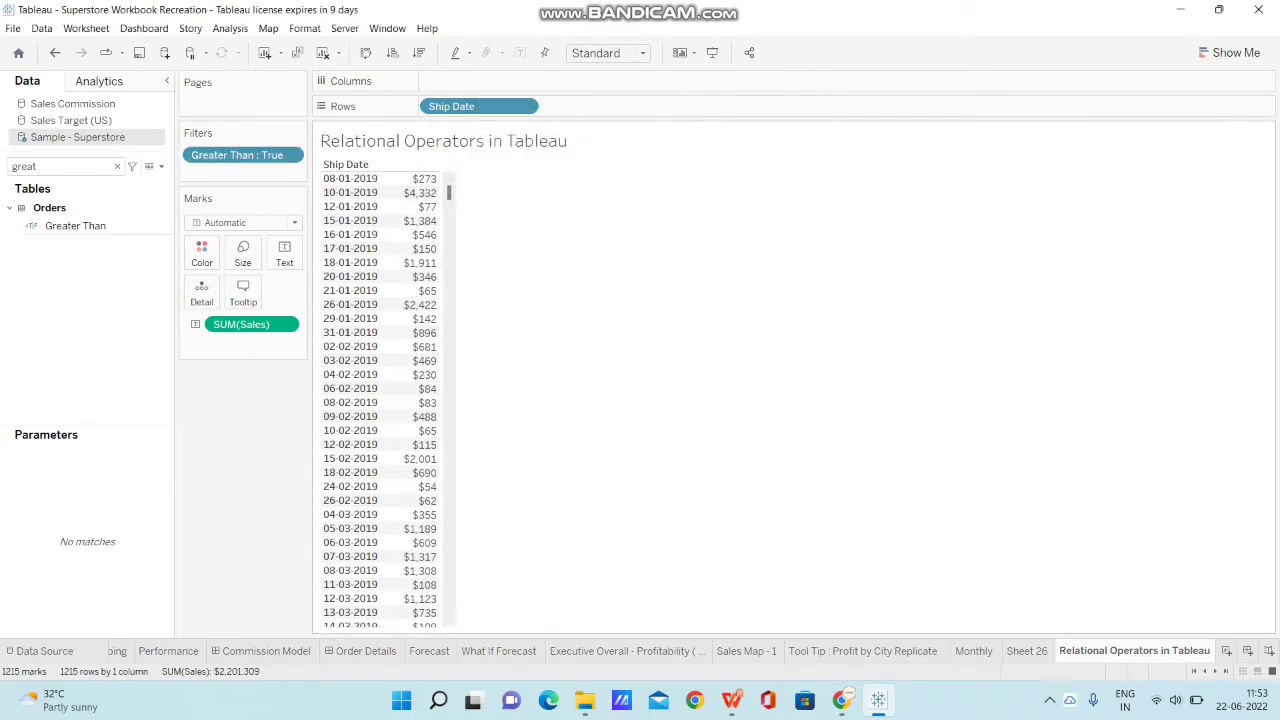
Change the Greater Than formula to [Sales] > 500 and review the filtered sales by ship date.
right_click(94, 225)
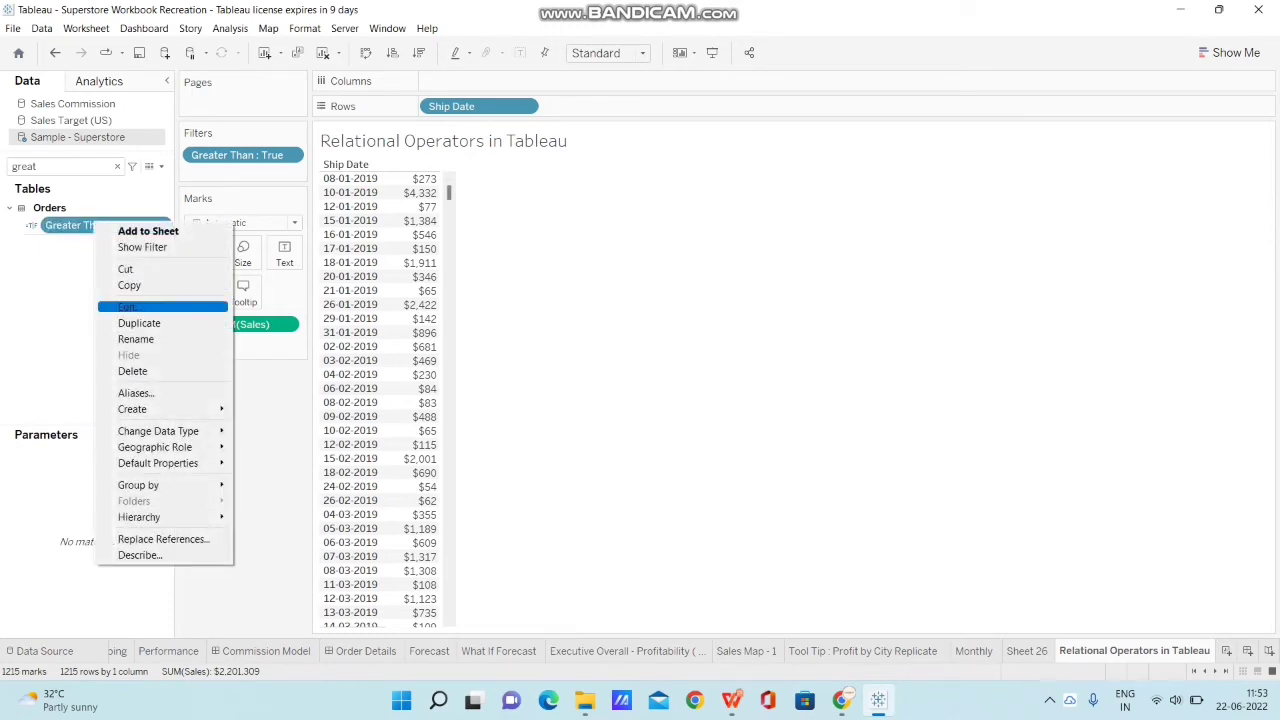
click(140, 307)
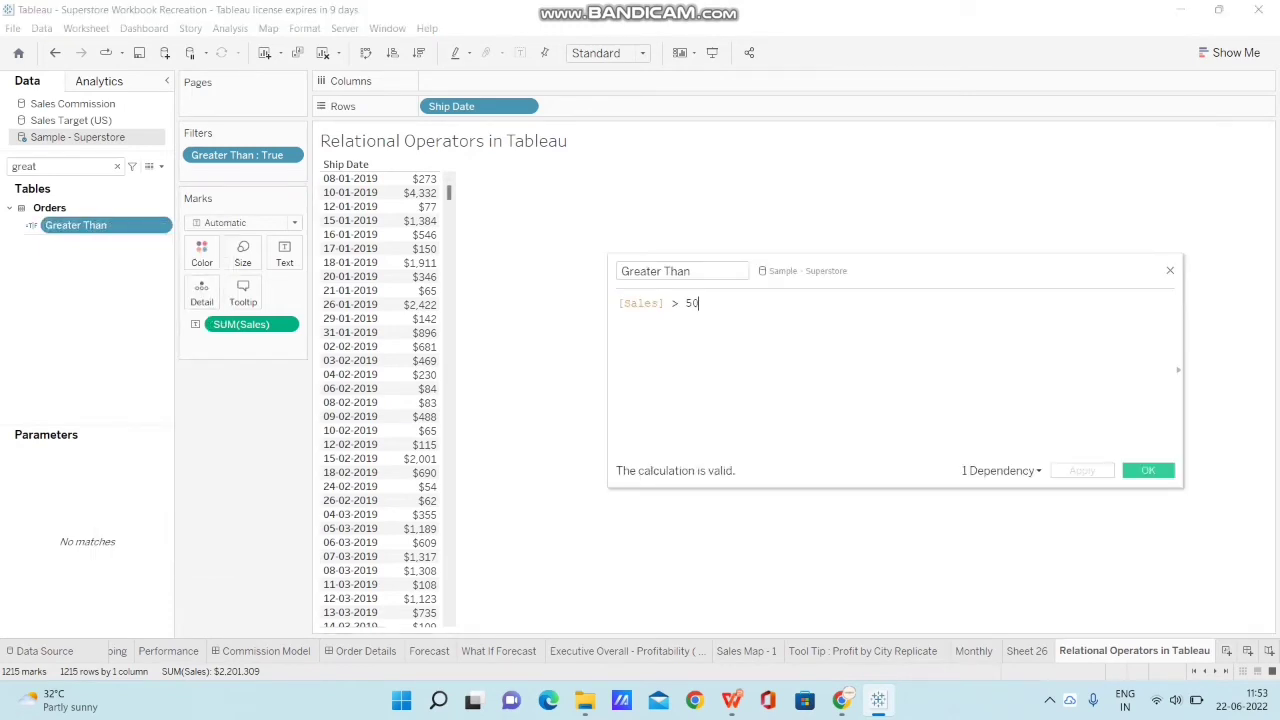
text(0)
click(1148, 471)
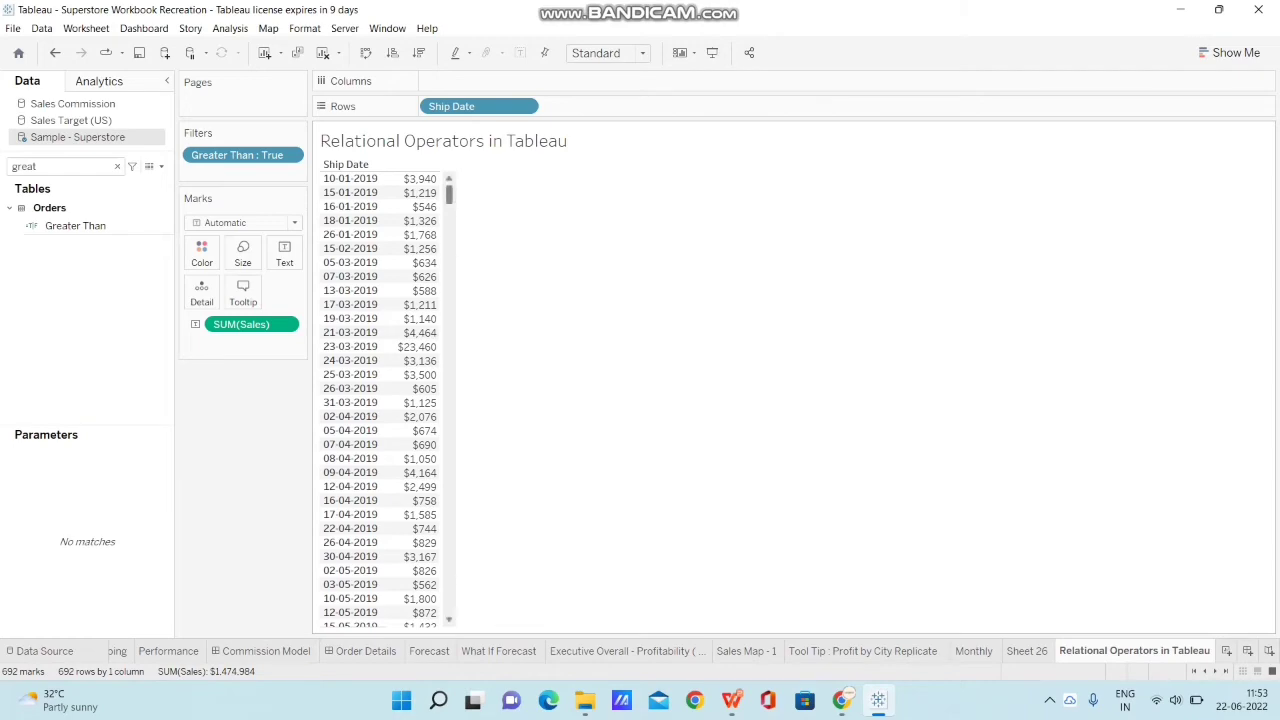
drag(449, 194, 449, 474)
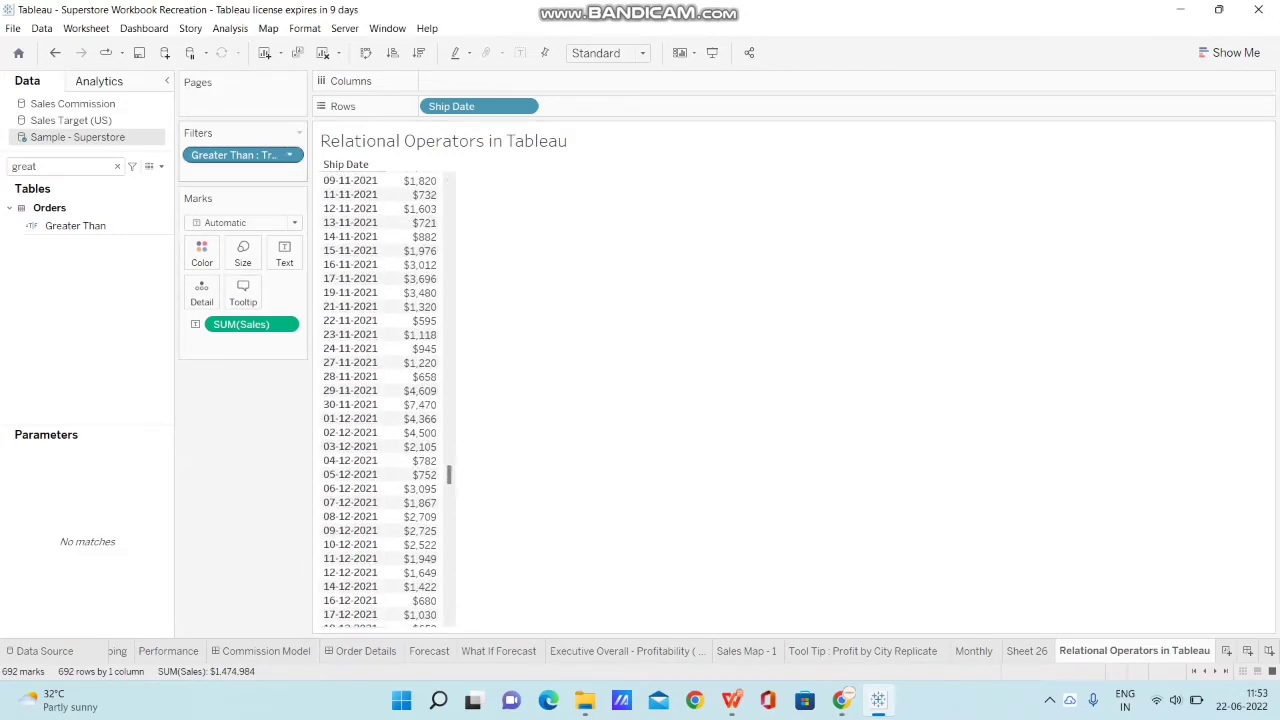
Remove the Greater Than filter from the view and duplicate the Greater Than calculated field.
right_click(247, 158)
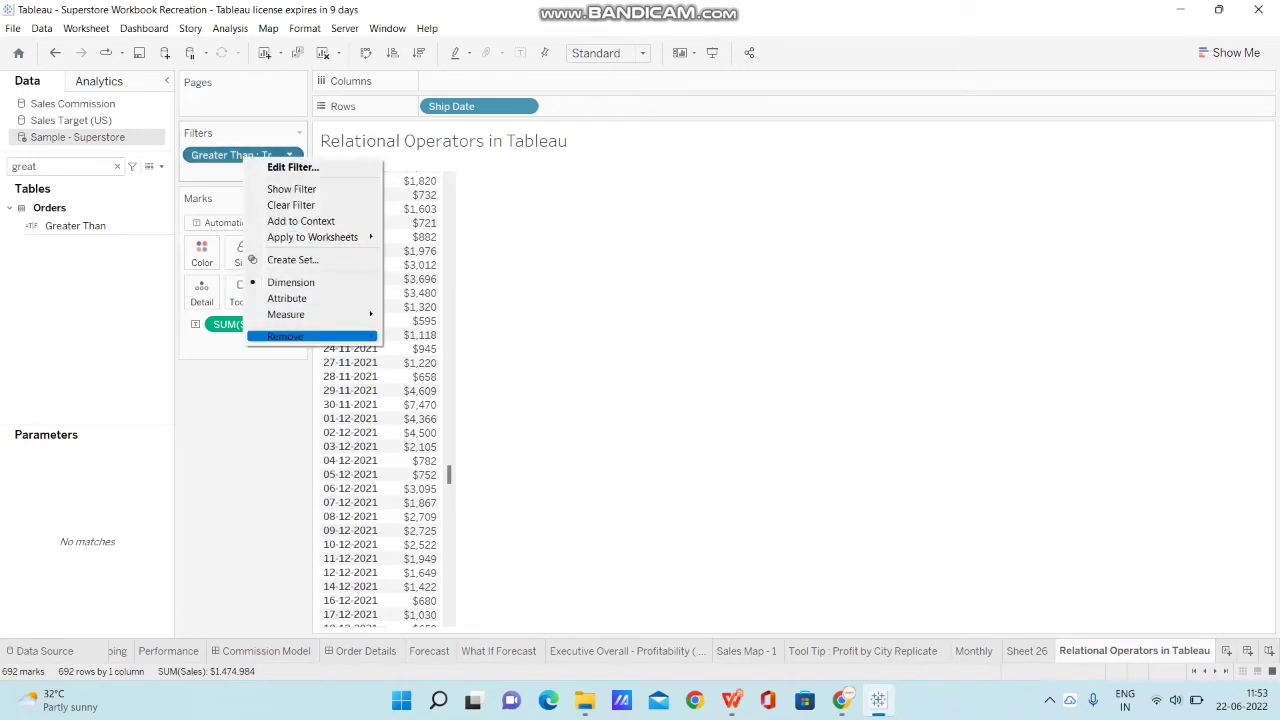
click(285, 336)
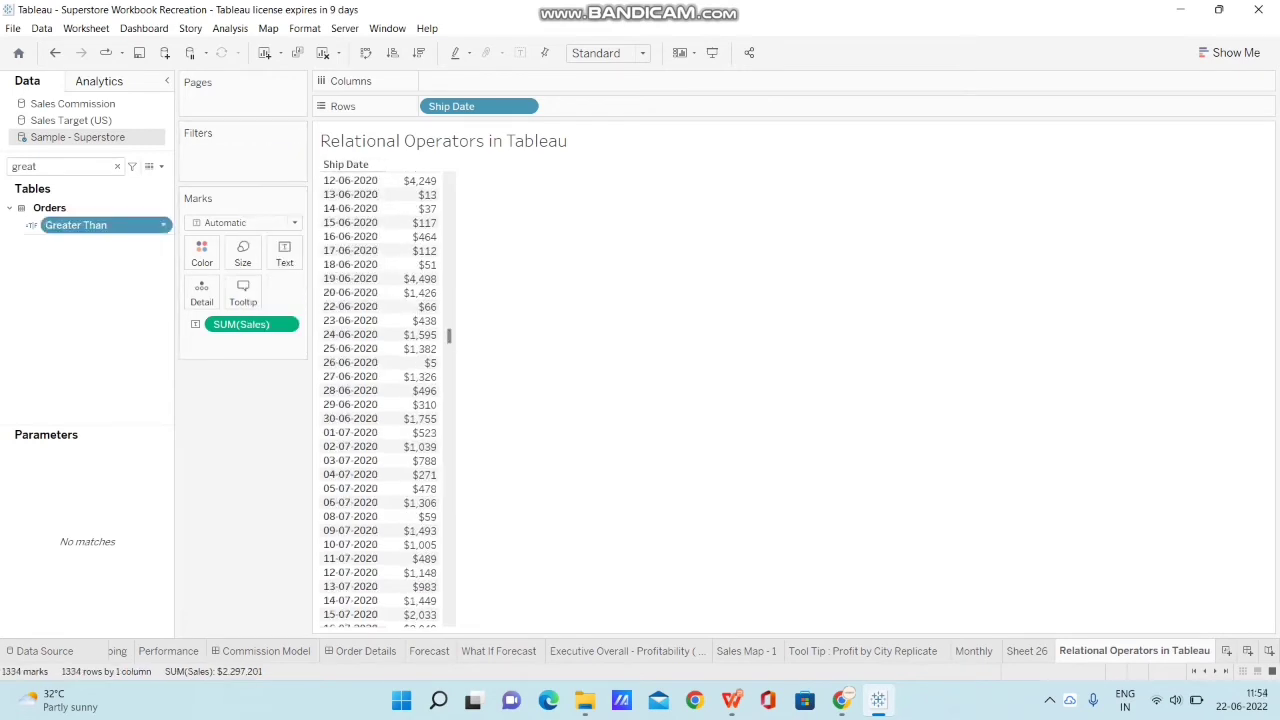
right_click(75, 225)
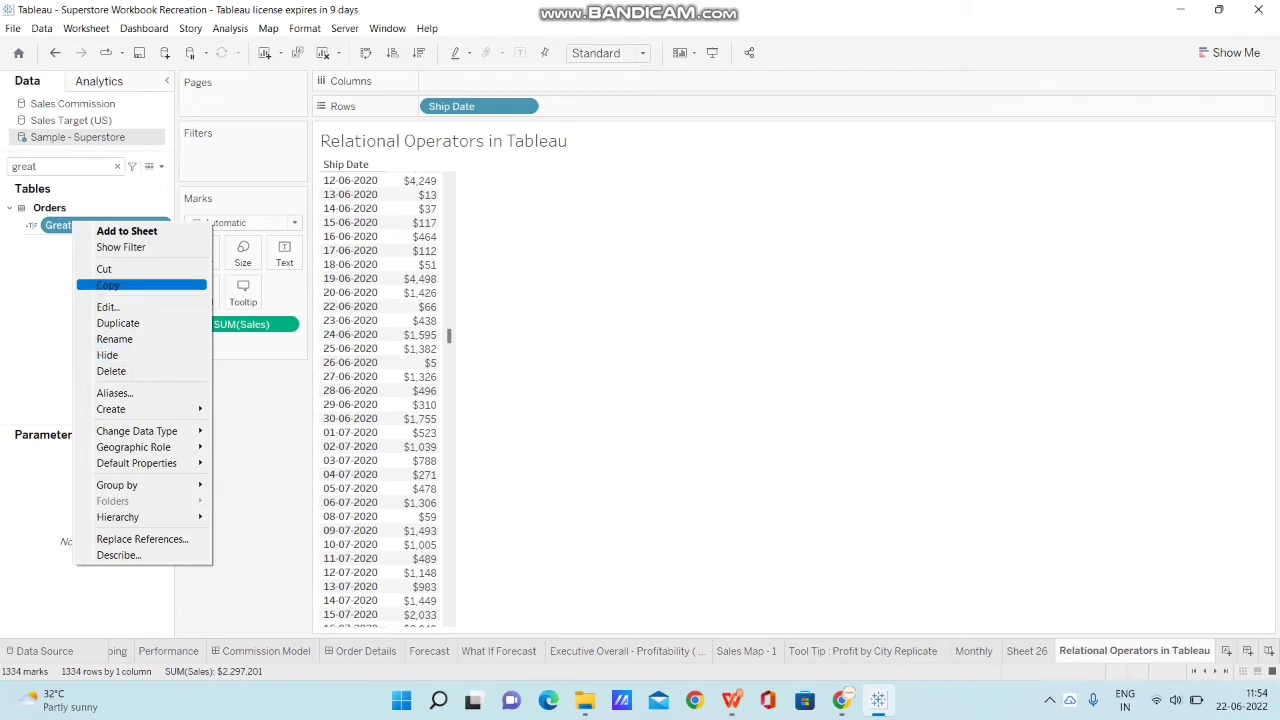
click(118, 323)
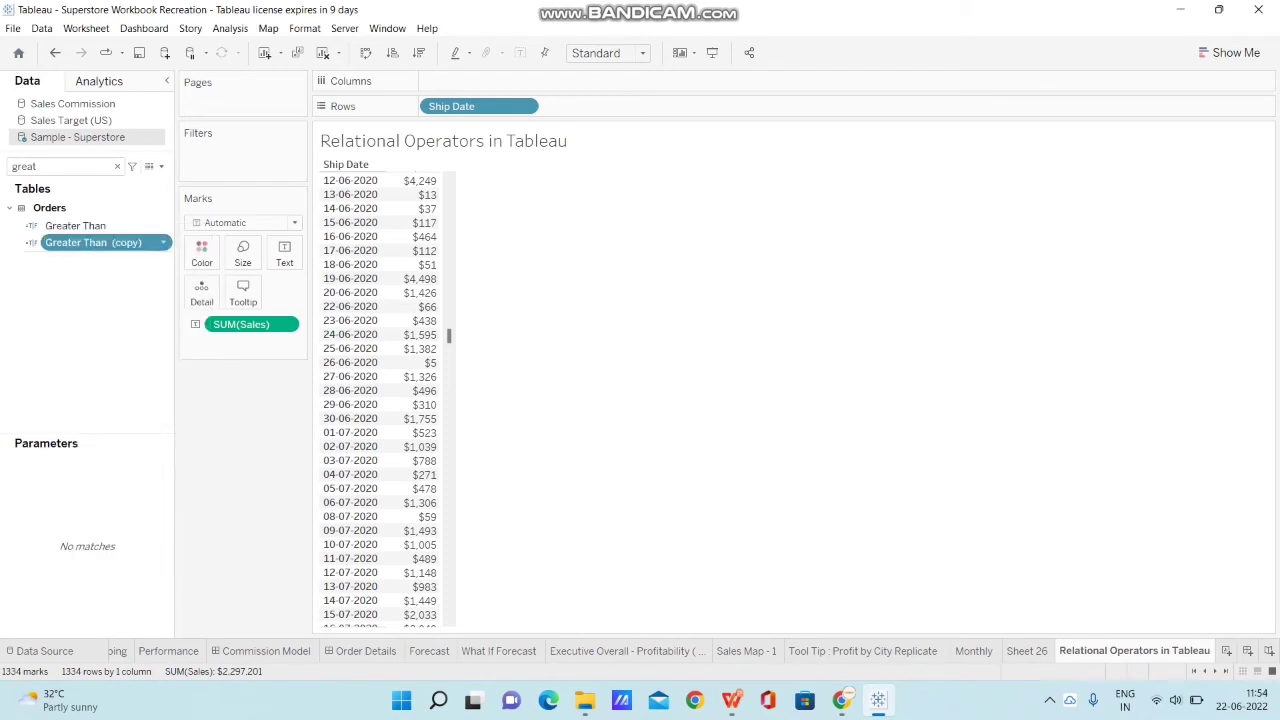
Rename the duplicated calculated field Less Than and change its formula to [Sales] < 500.
right_click(102, 242)
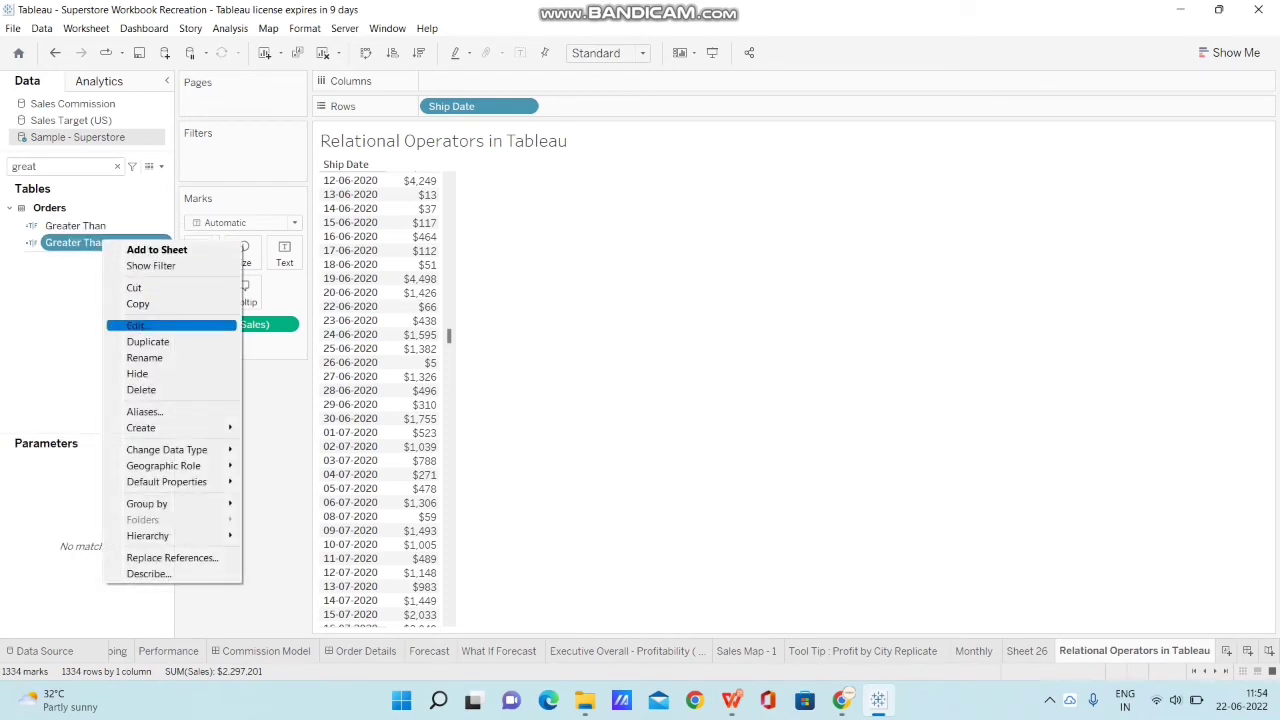
click(136, 325)
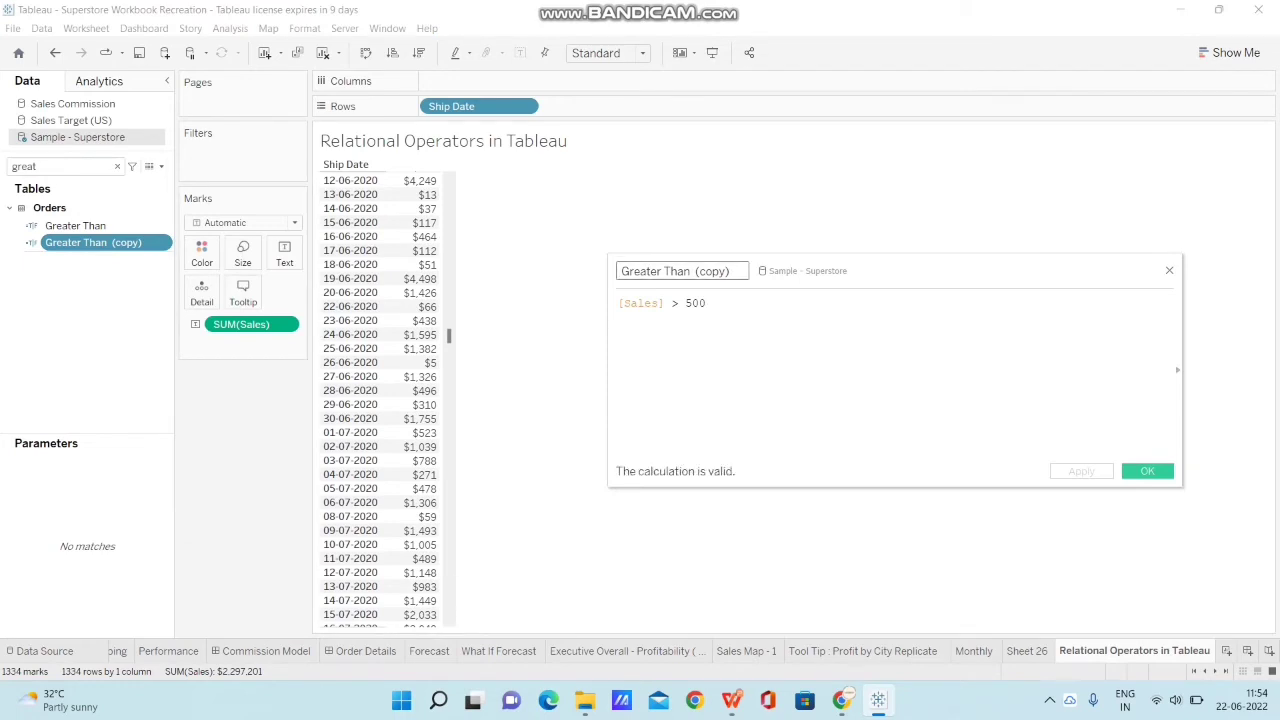
key(BackSpace)
key(BackSpace)
key(BackSpace)
key(BackSpace)
key(BackSpace)
key(BackSpace)
key(BackSpace)
key(BackSpace)
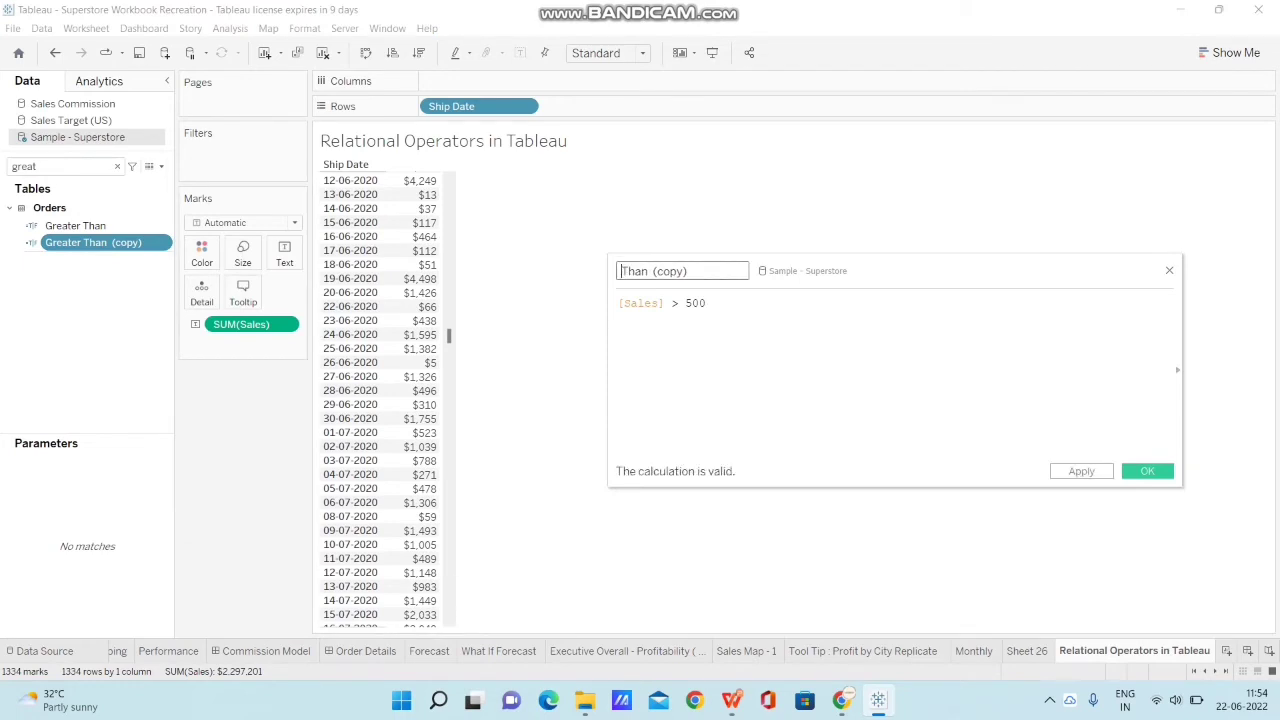
text(Less)
key(BackSpace)
key(BackSpace)
key(BackSpace)
key(BackSpace)
key(BackSpace)
key(BackSpace)
click(679, 303)
key(BackSpace)
text(<)
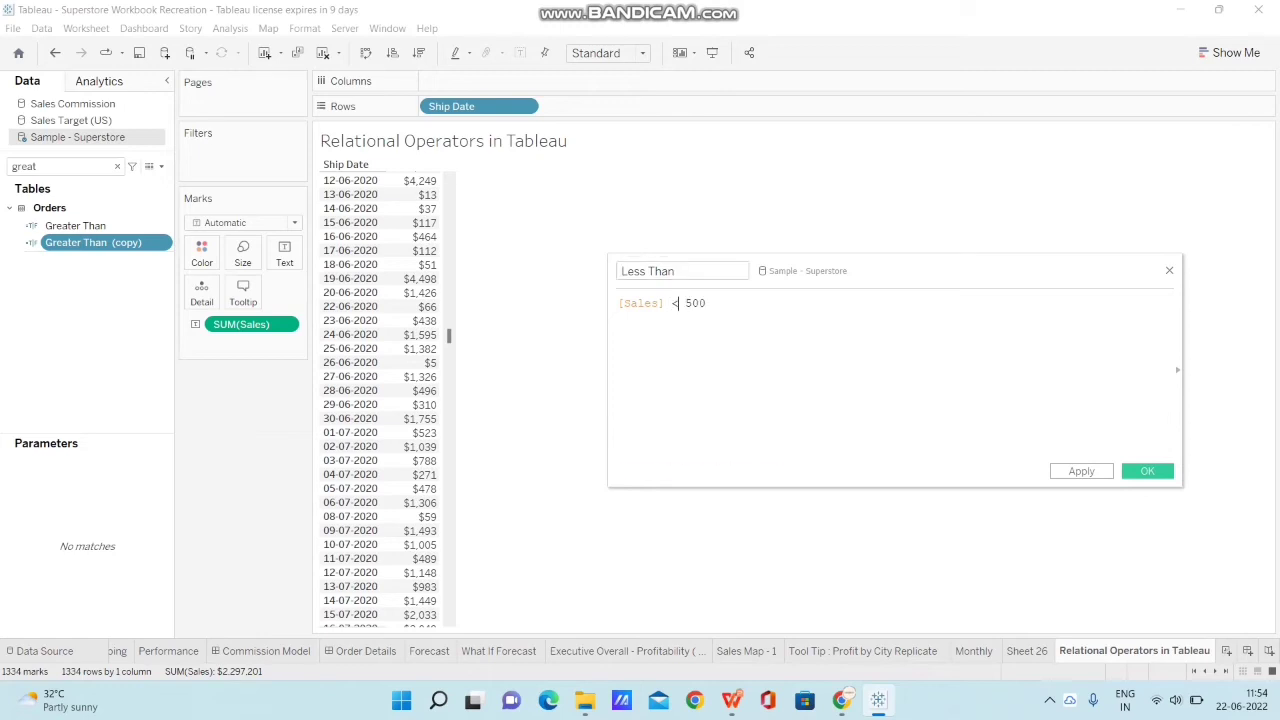
click(1147, 471)
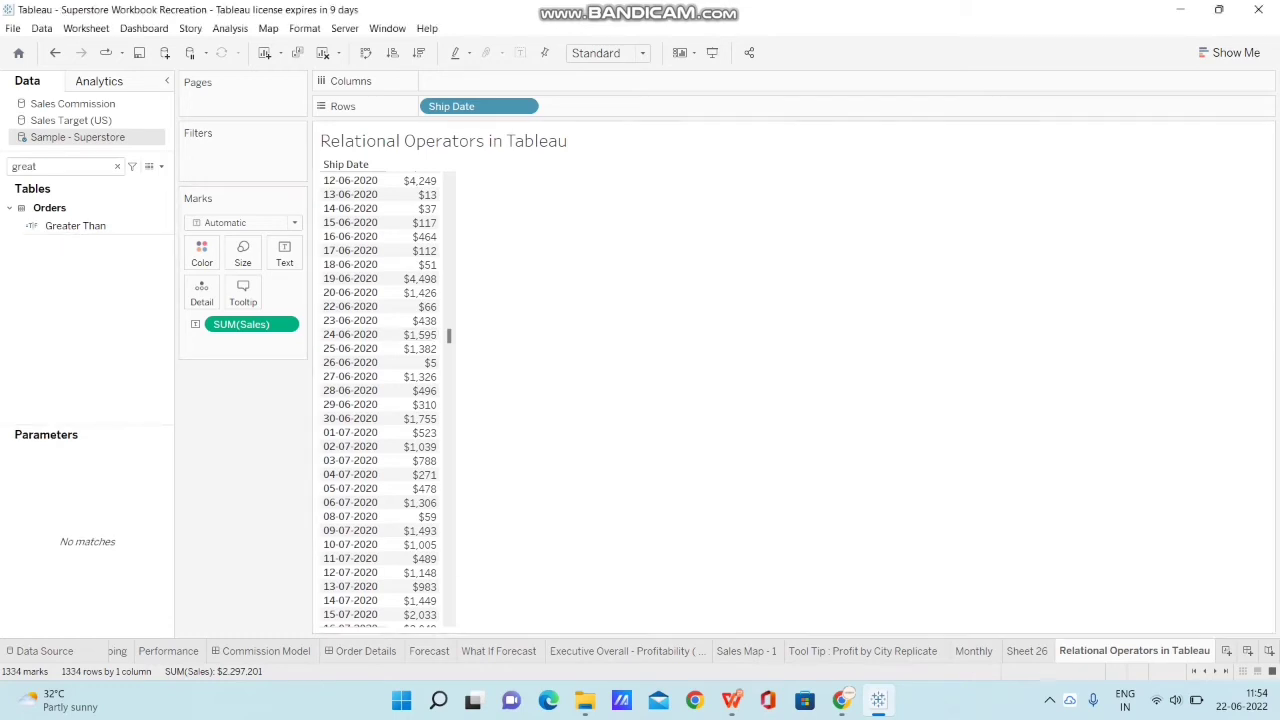
Search the data fields for "less", filter the view to Less Than True, and review the sales by ship date.
click(117, 166)
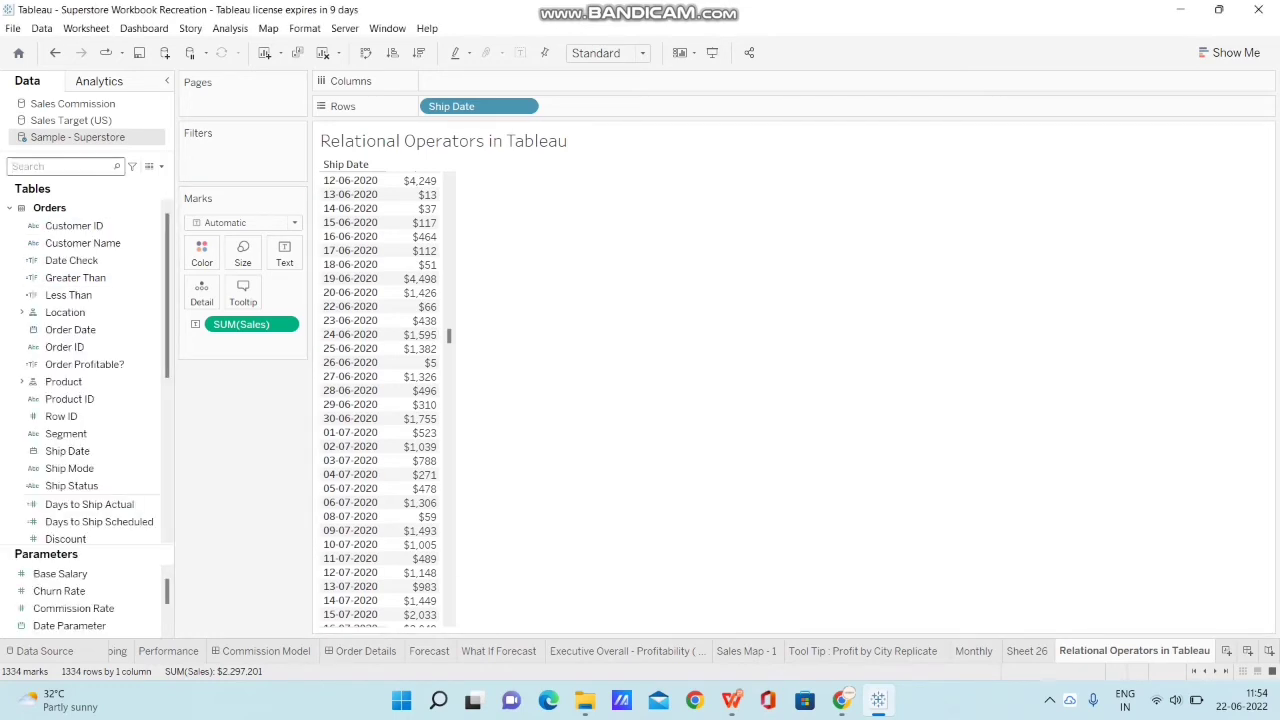
text(less)
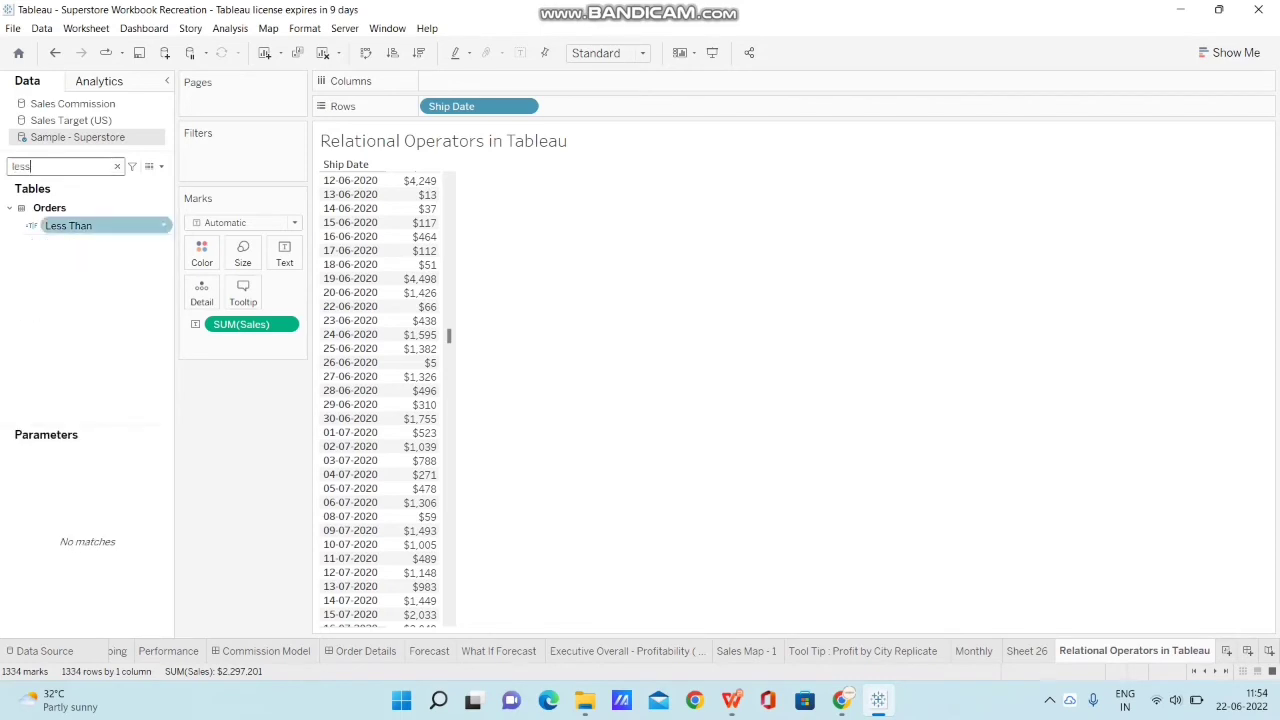
drag(68, 225, 232, 150)
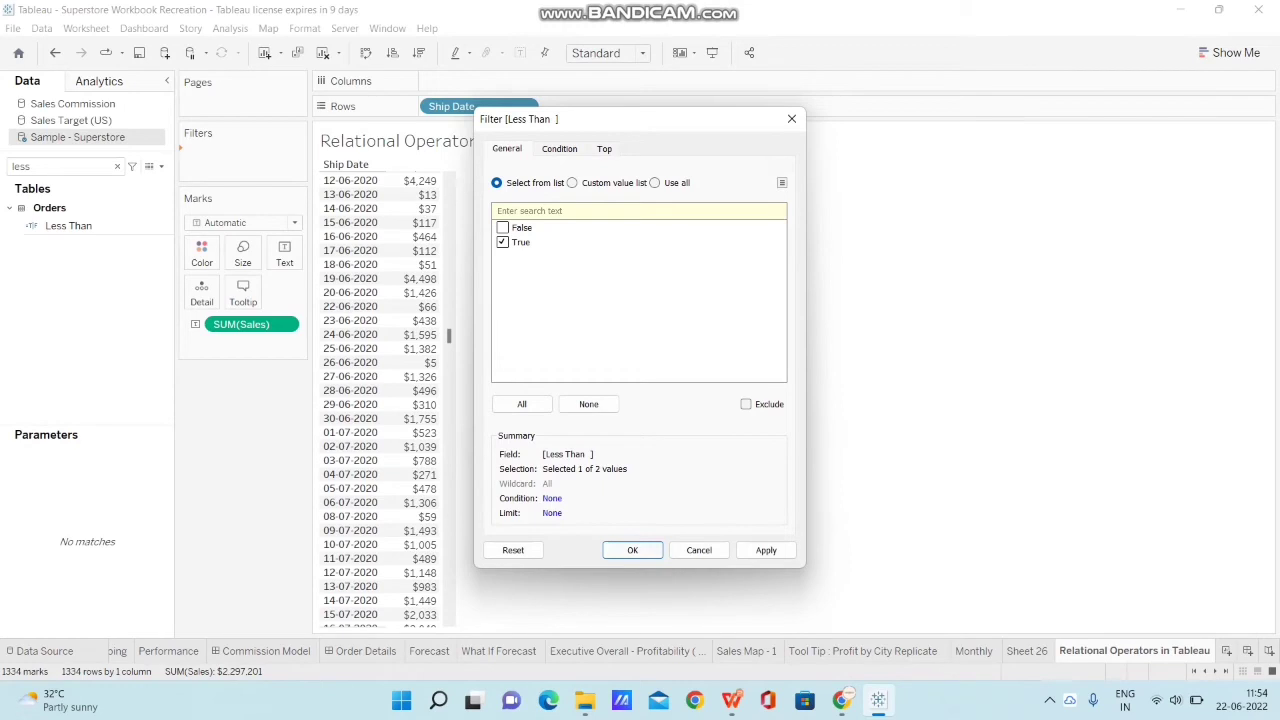
click(632, 550)
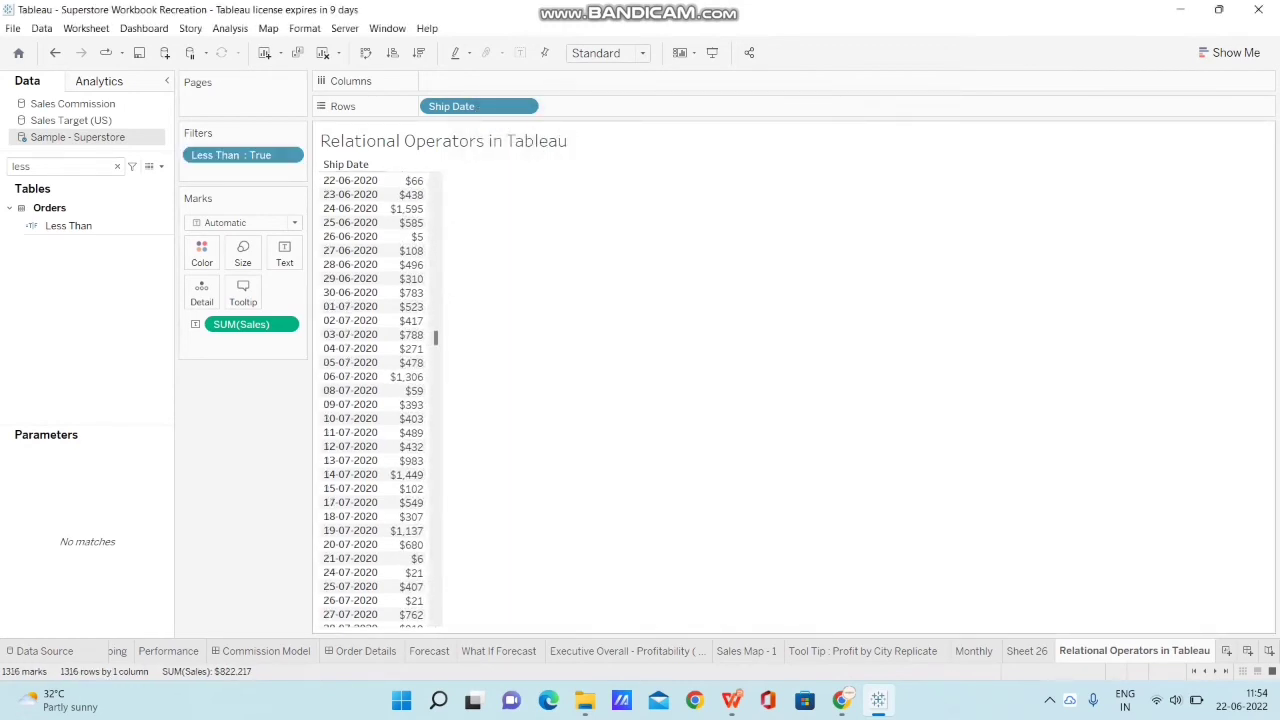
scroll(372, 400, down, 20)
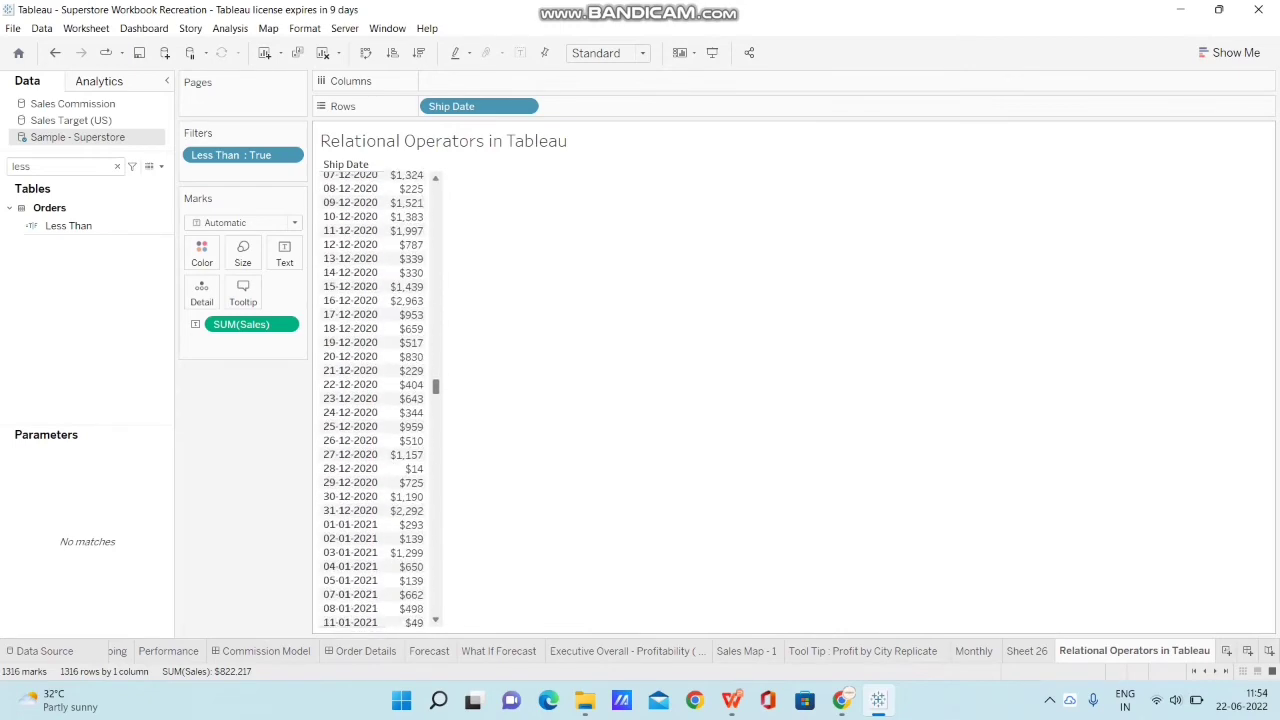
scroll(372, 400, up, 20)
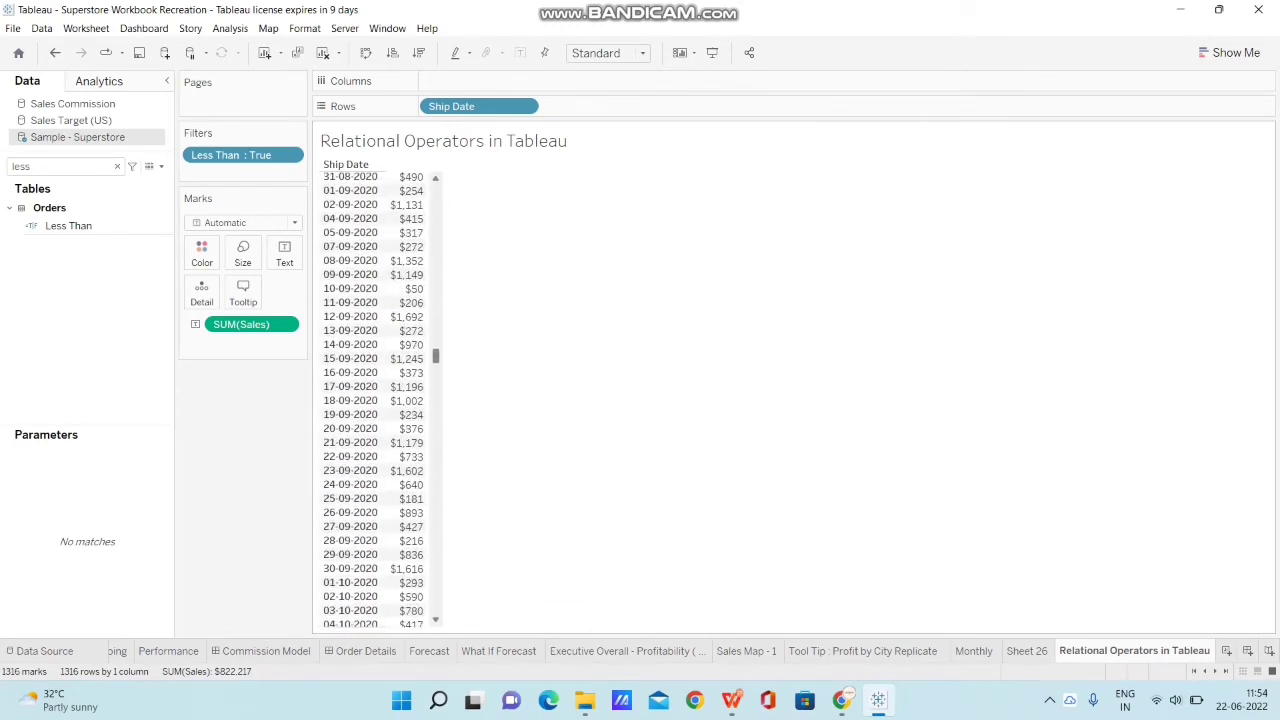
scroll(372, 400, down, 10)
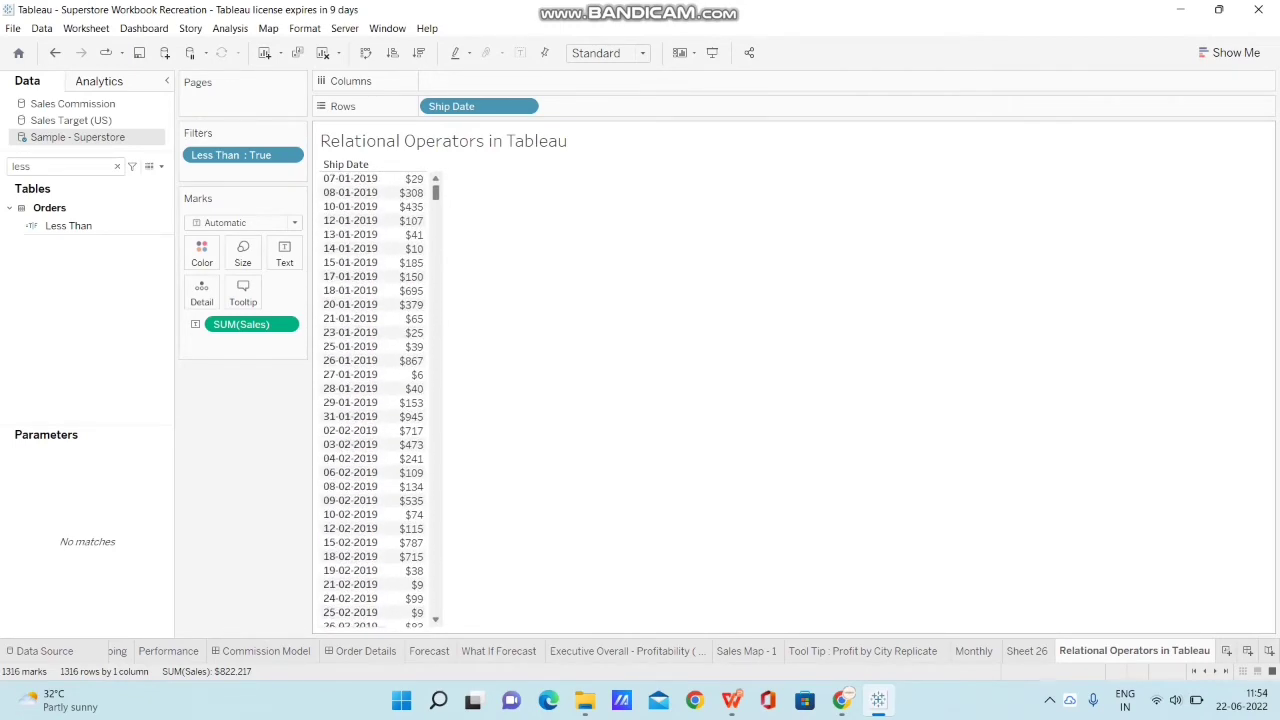
scroll(372, 400, down, 20)
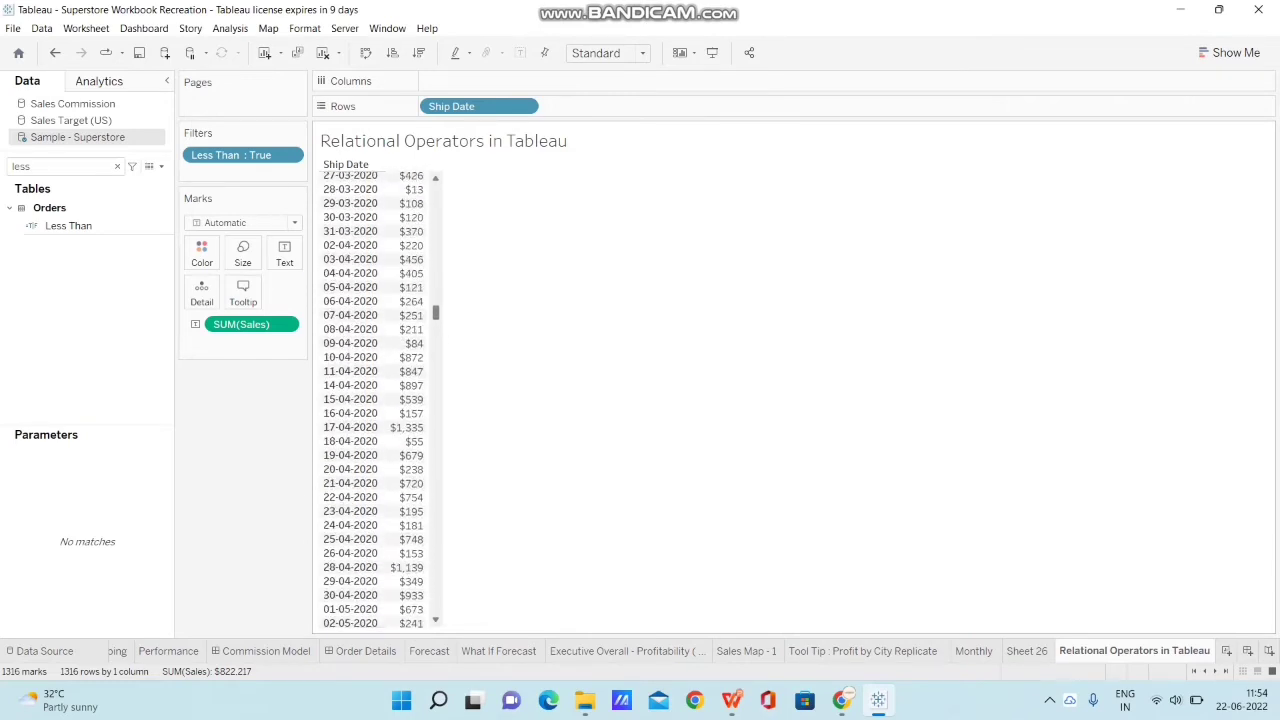
scroll(372, 400, down, 5)
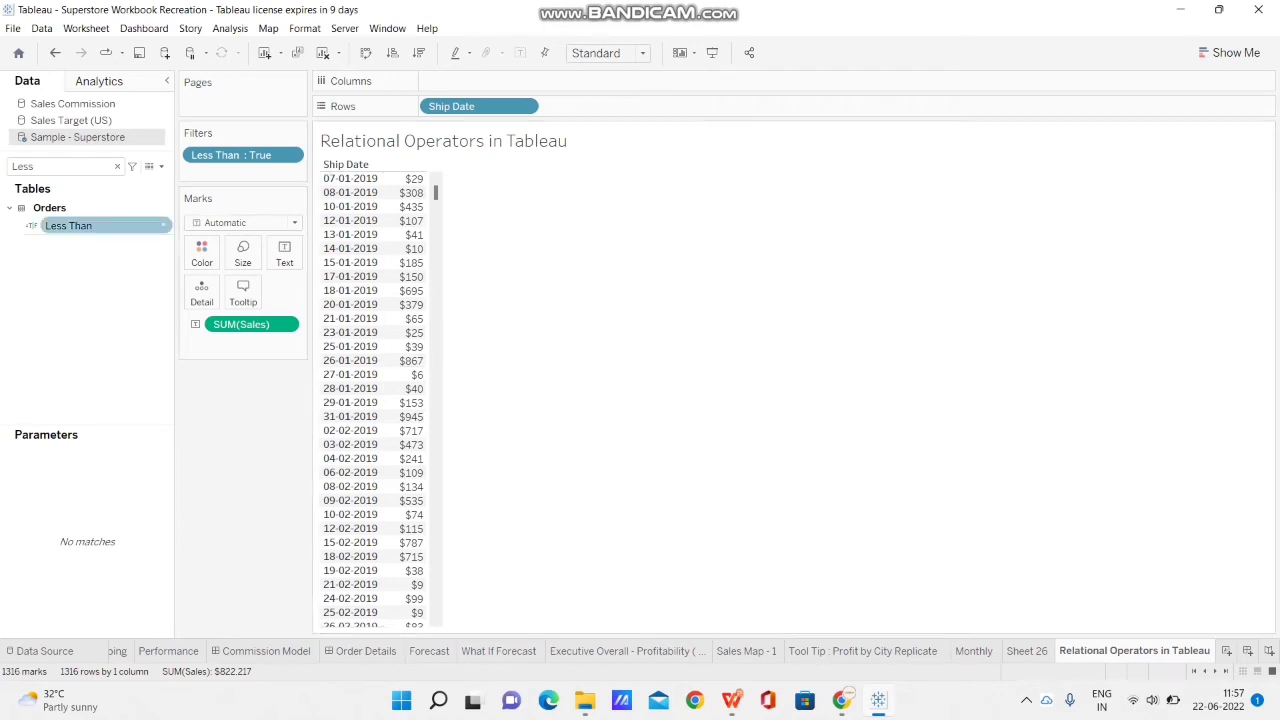
Change the Less Than calculated field's formula to SUM([Sales]) < 500.
right_click(95, 227)
click(132, 314)
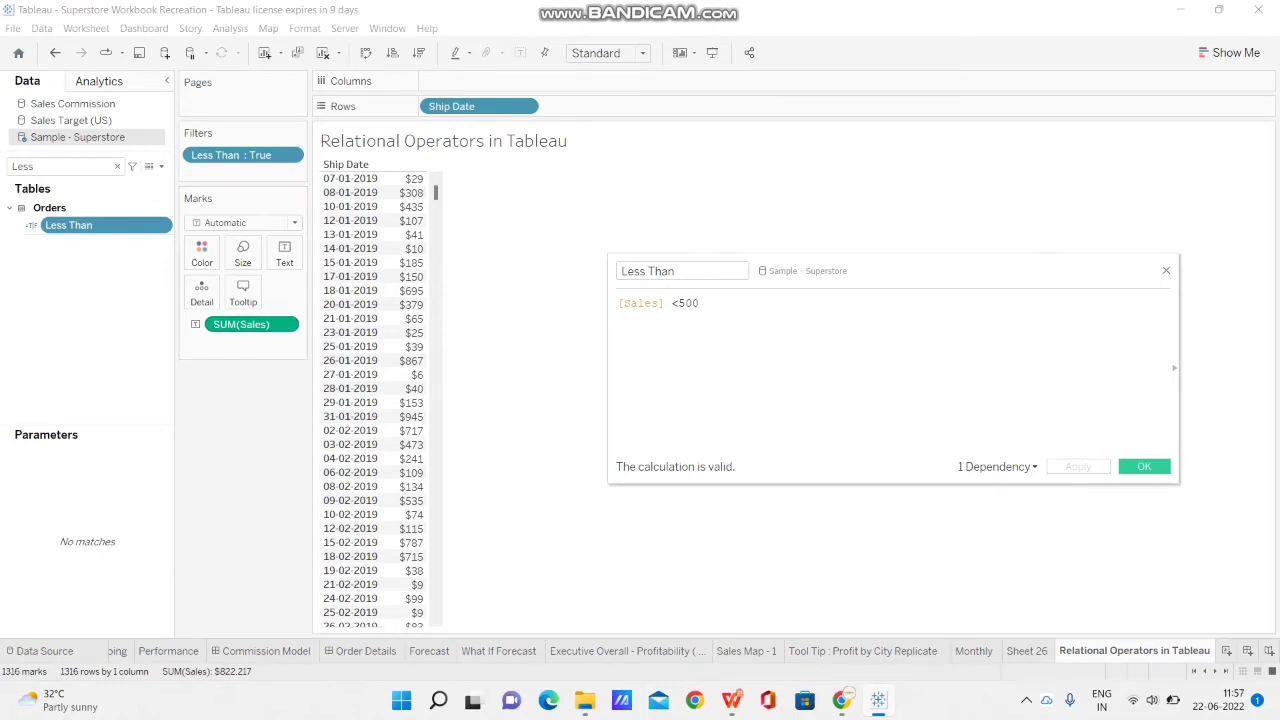
text(sum)
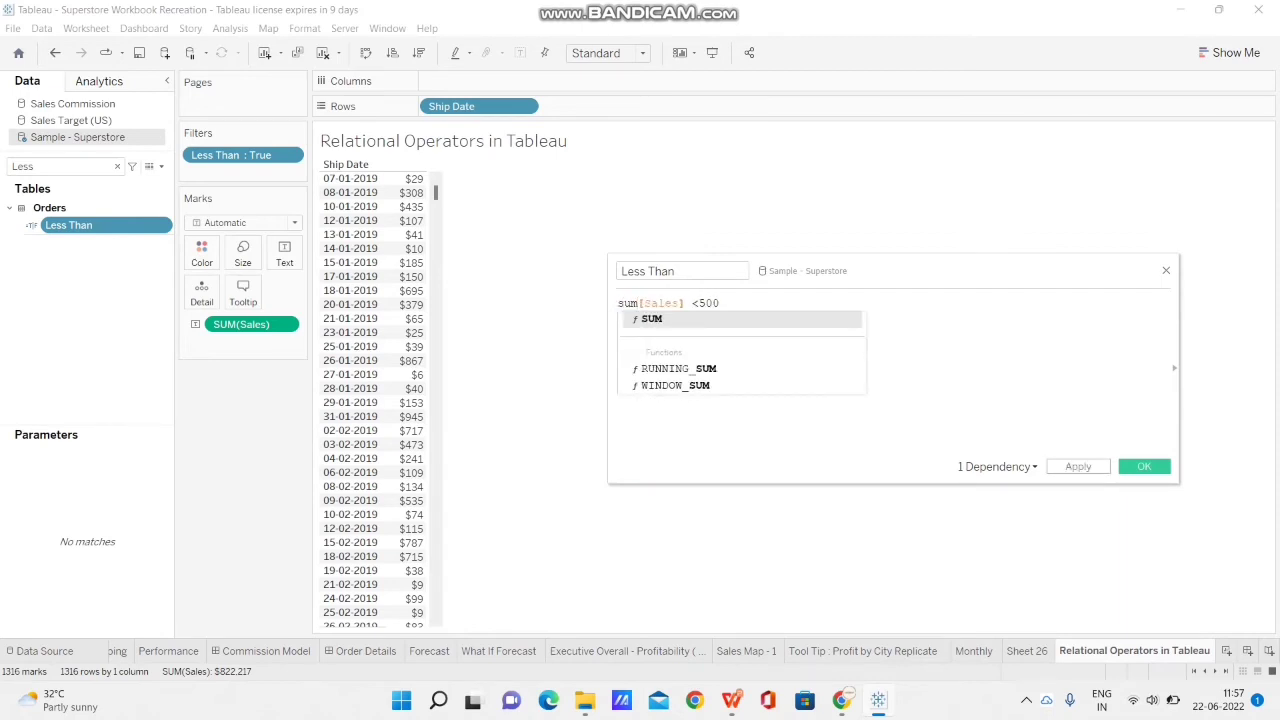
key(Return)
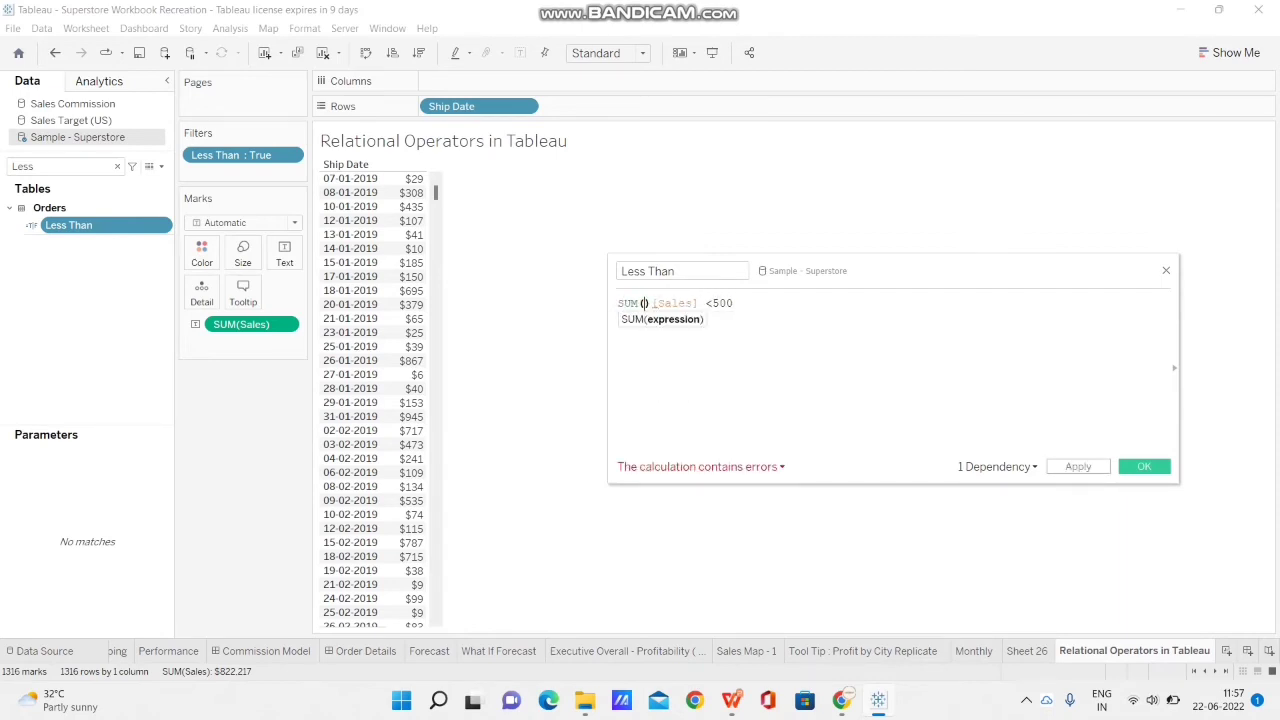
drag(699, 303, 651, 303)
key(ctrl+c)
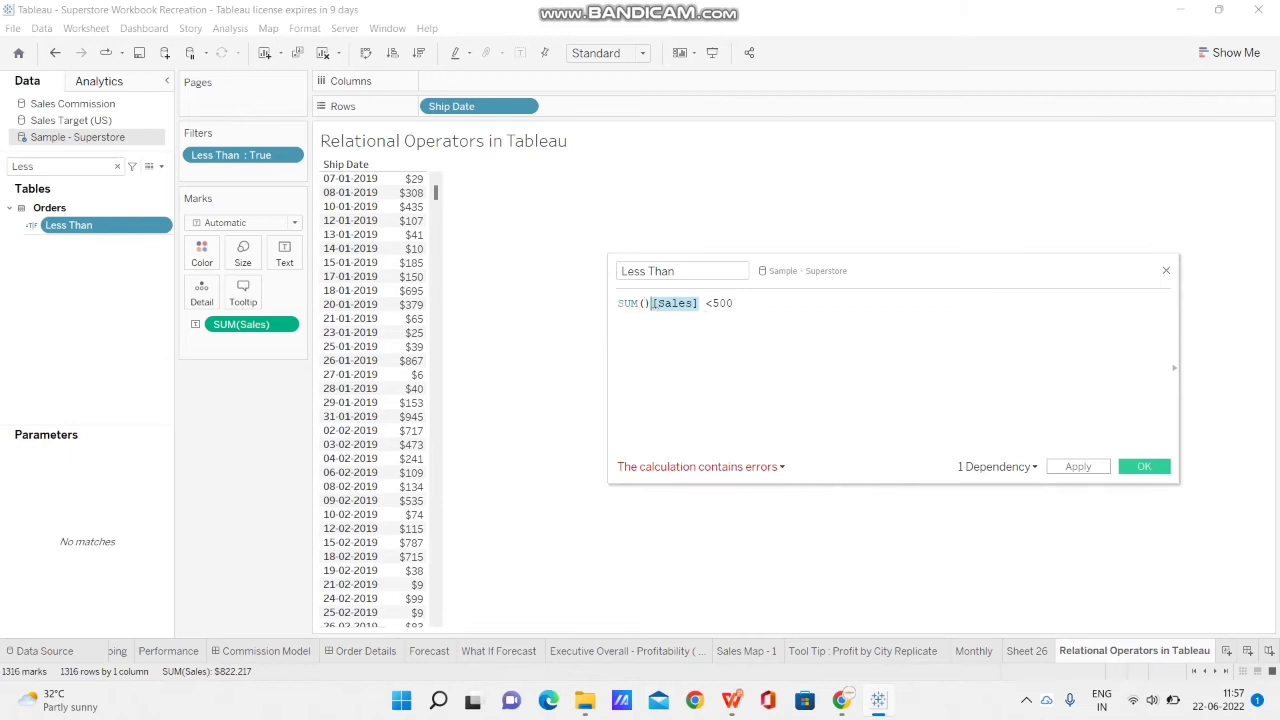
key(BackSpace)
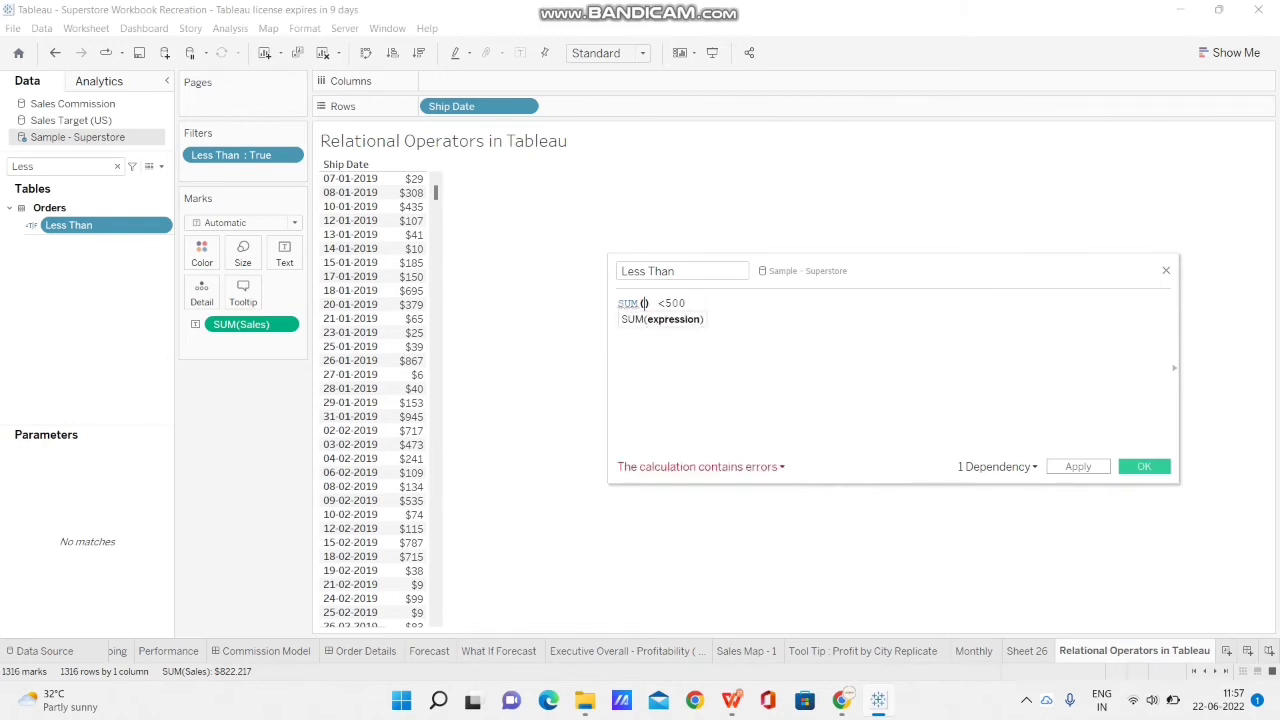
key(ctrl+v)
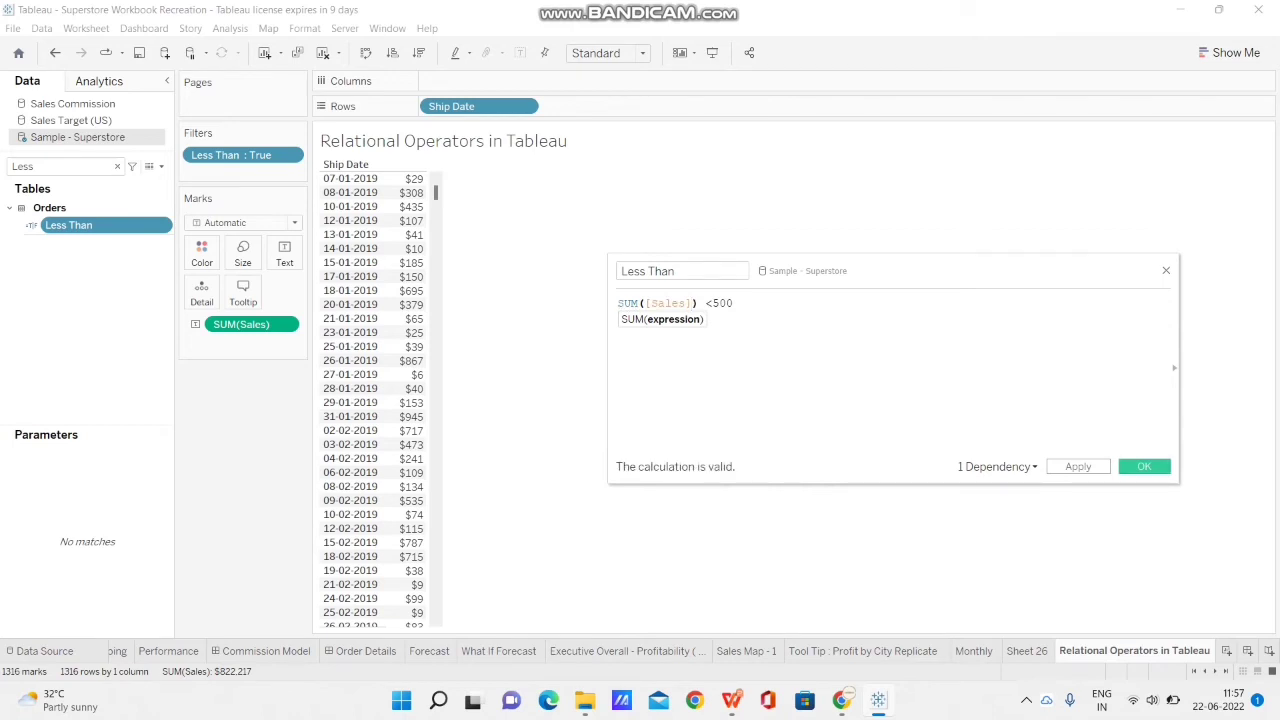
click(1144, 466)
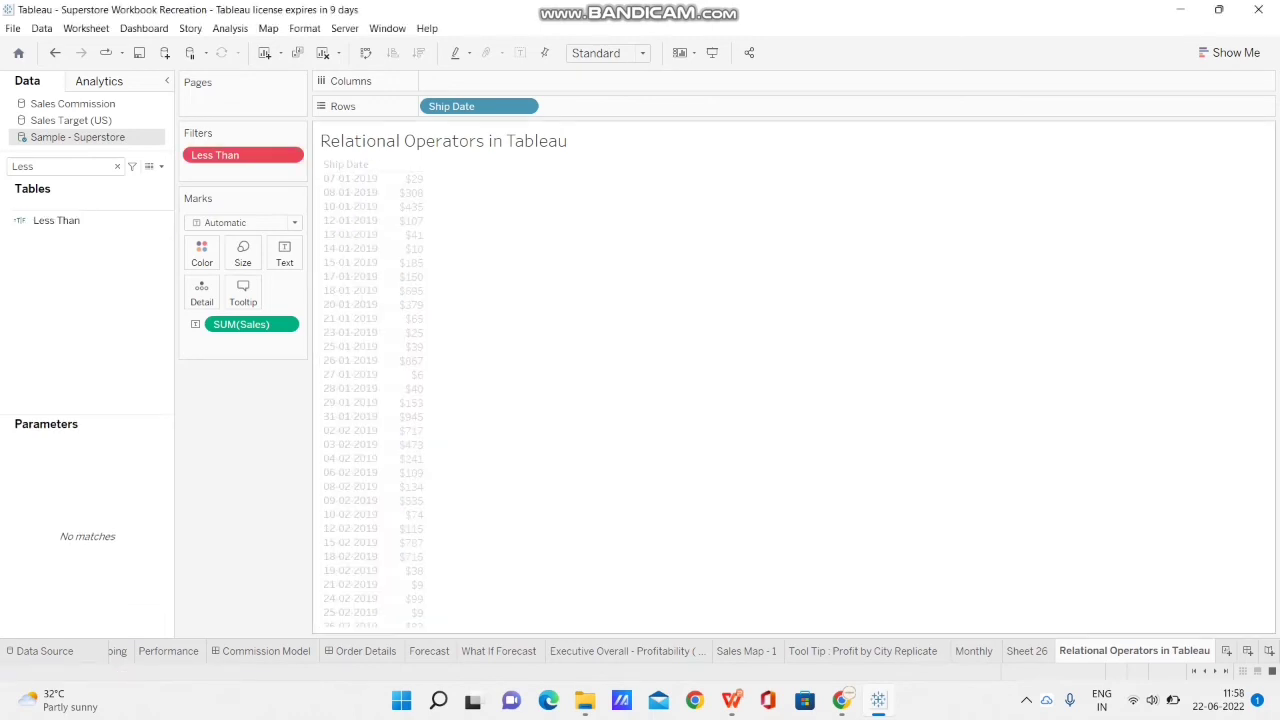
Remove the invalid Less Than filter, filter the view by the updated Less Than field with True, and review the sales.
right_click(291, 156)
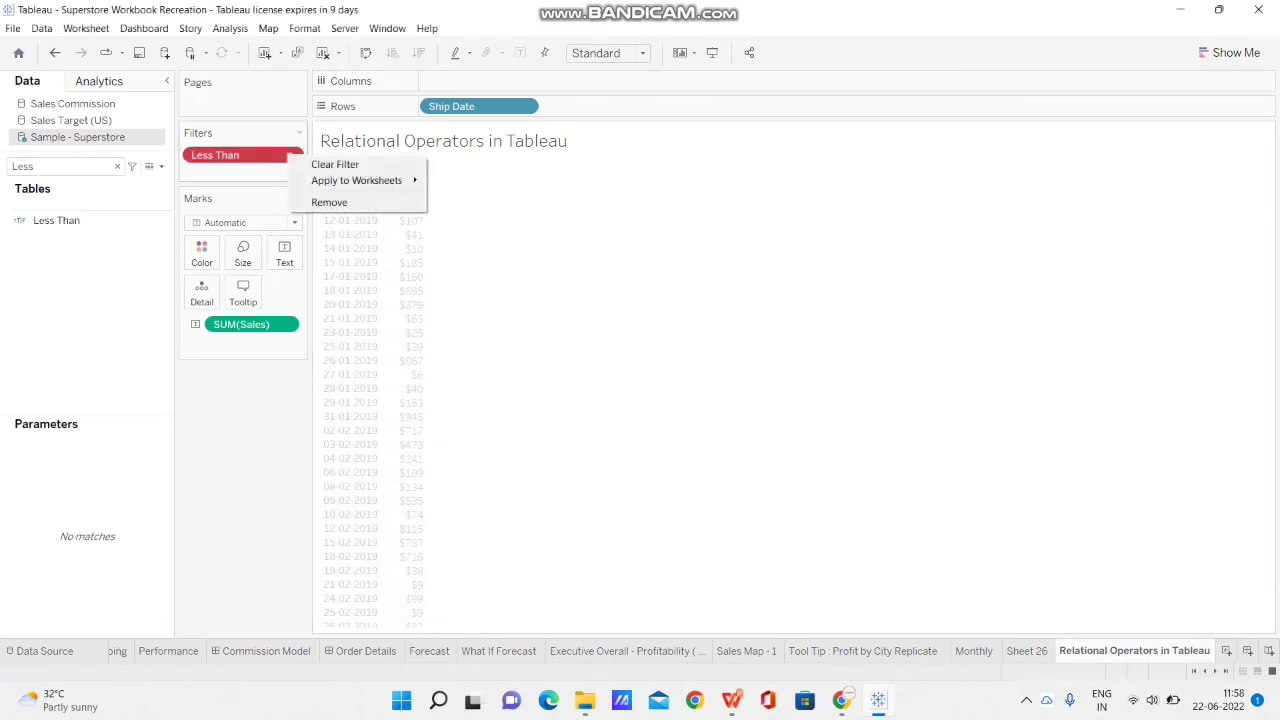
click(330, 203)
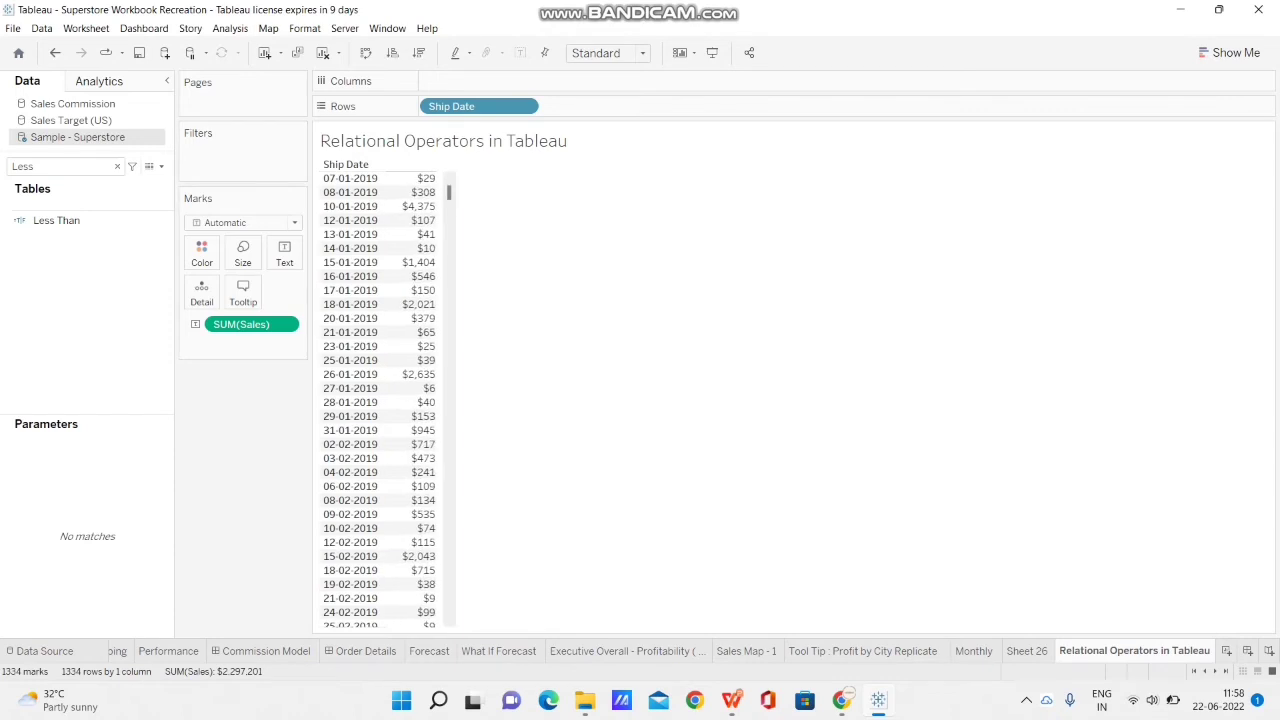
drag(100, 219, 215, 160)
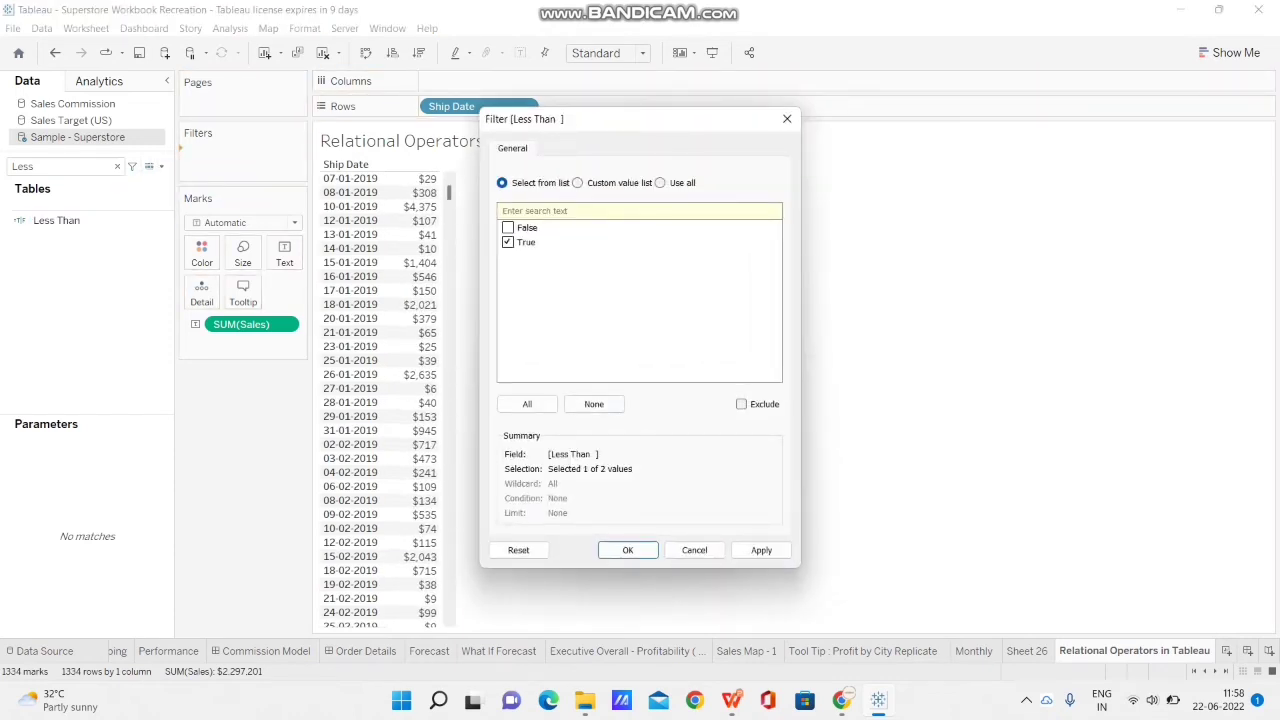
key(Return)
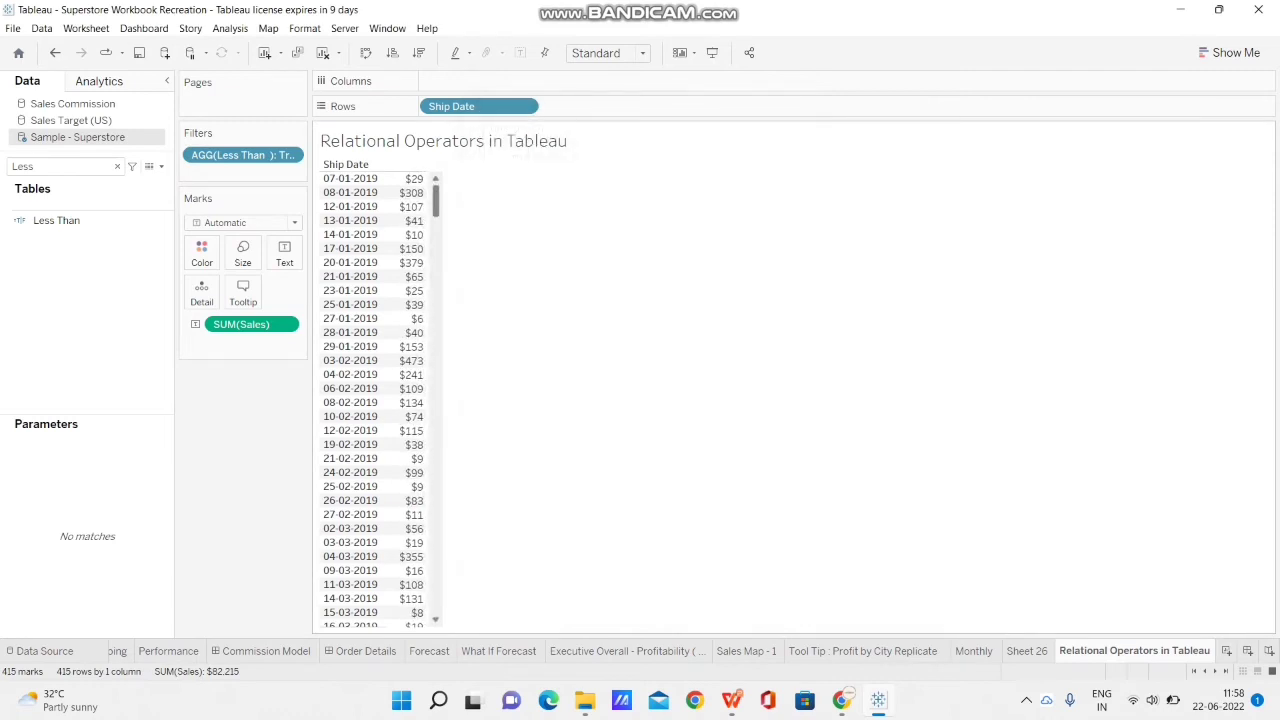
scroll(375, 400, down, 10)
scroll(375, 400, down, 20)
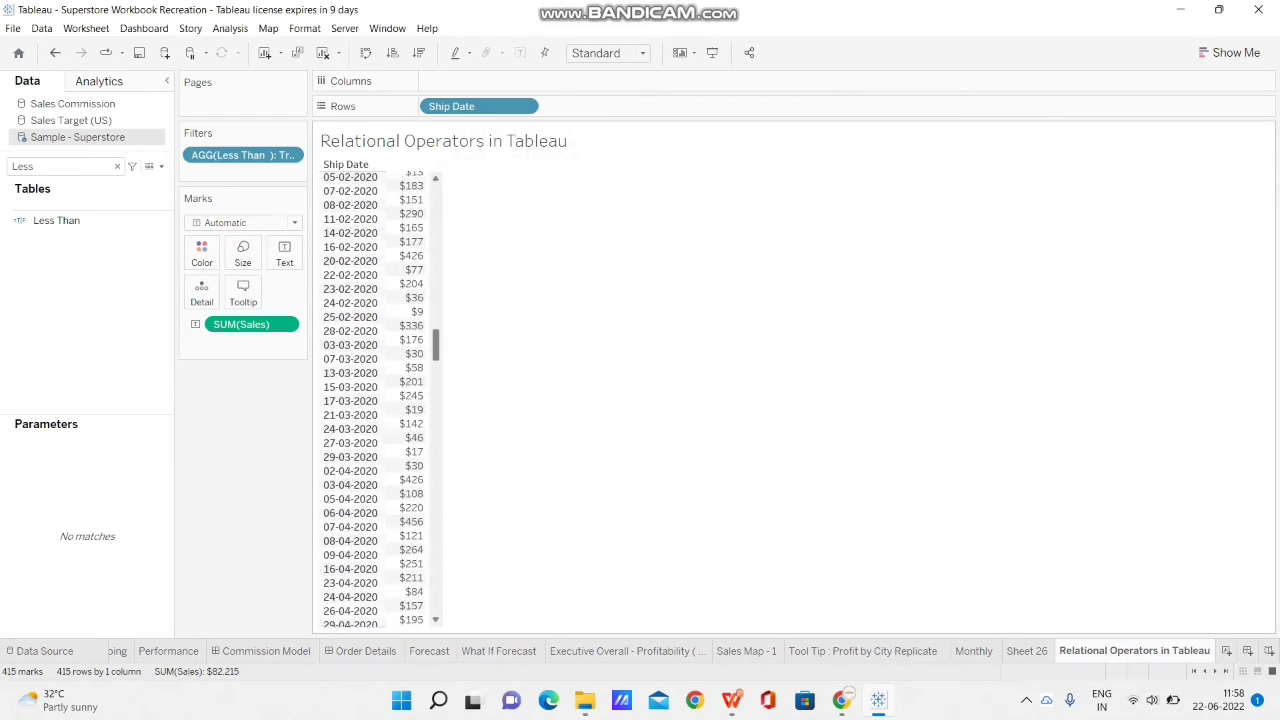
scroll(375, 400, down, 20)
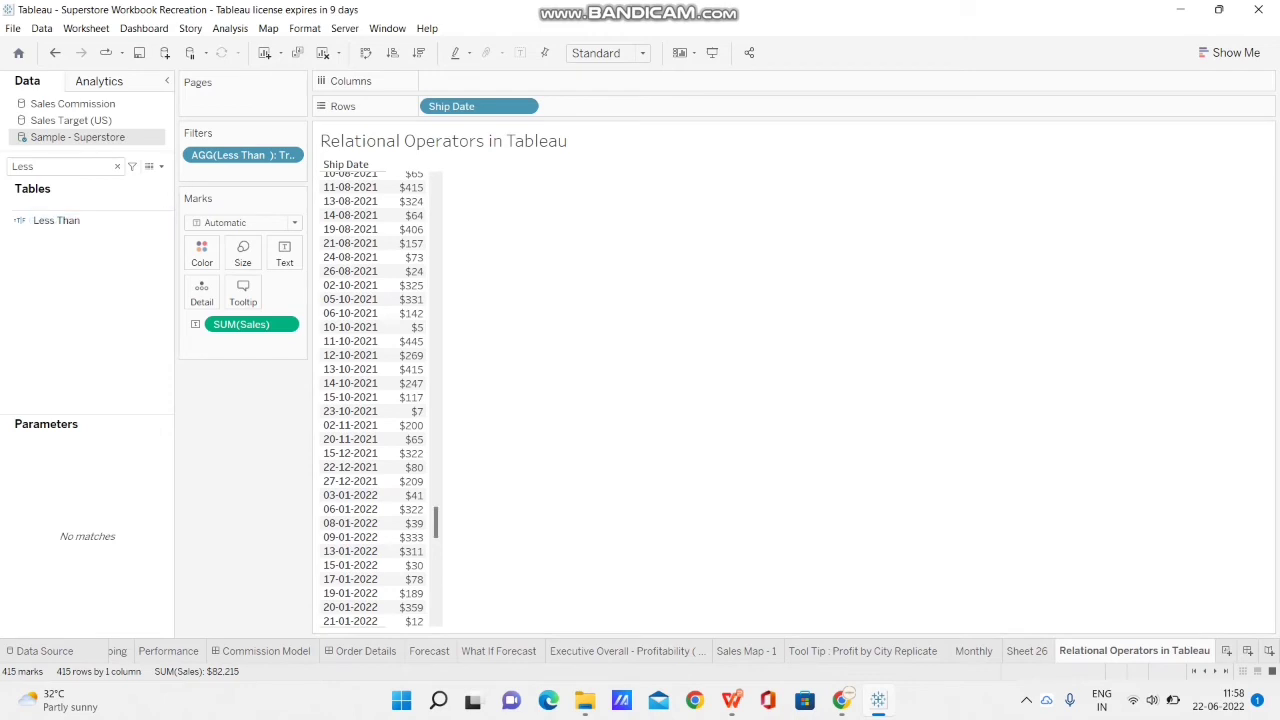
Change the Less Than formula to SUM([Sales]) <= 500 and rename the field Less Than or EQUAL to.
click(56, 220)
right_click(62, 220)
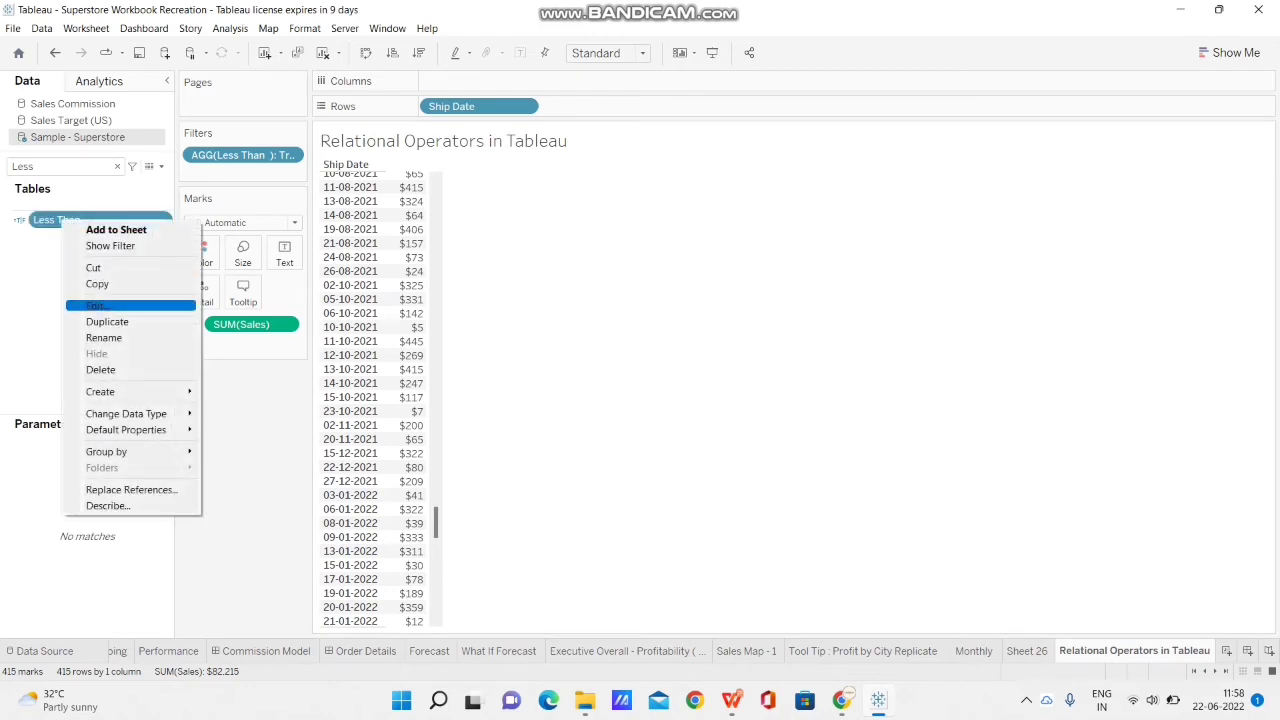
click(95, 305)
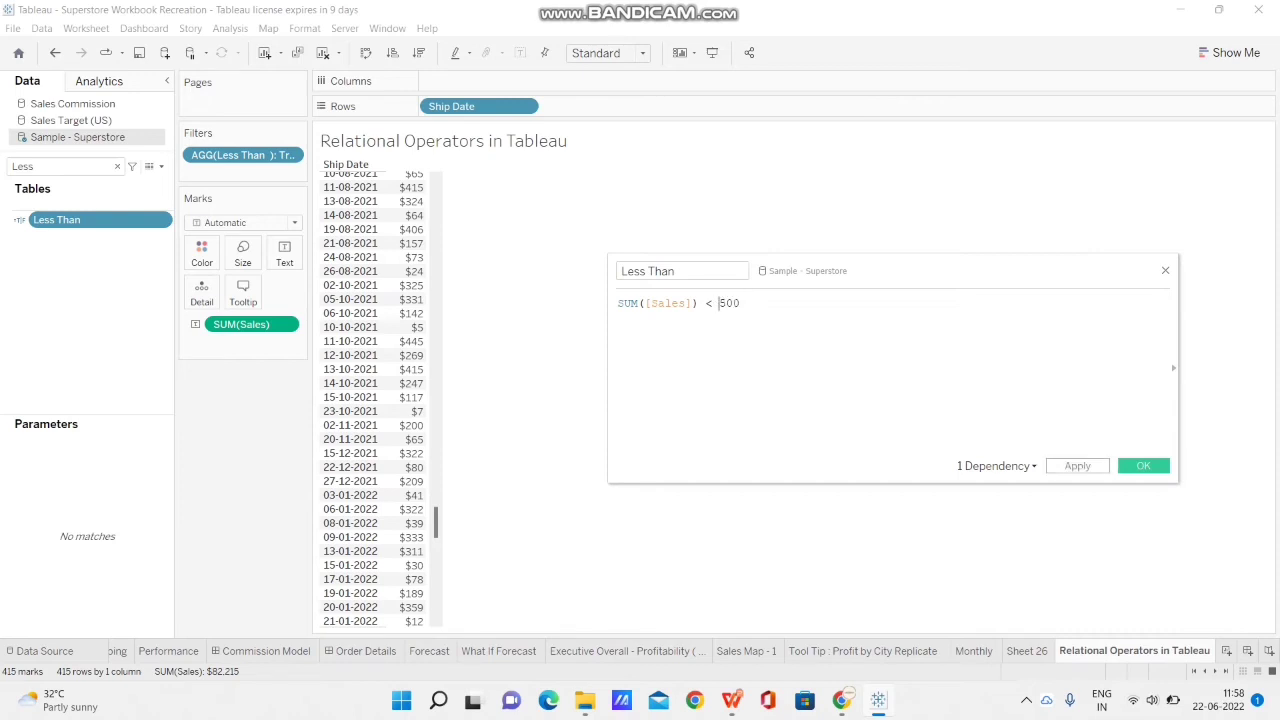
text(=)
click(720, 303)
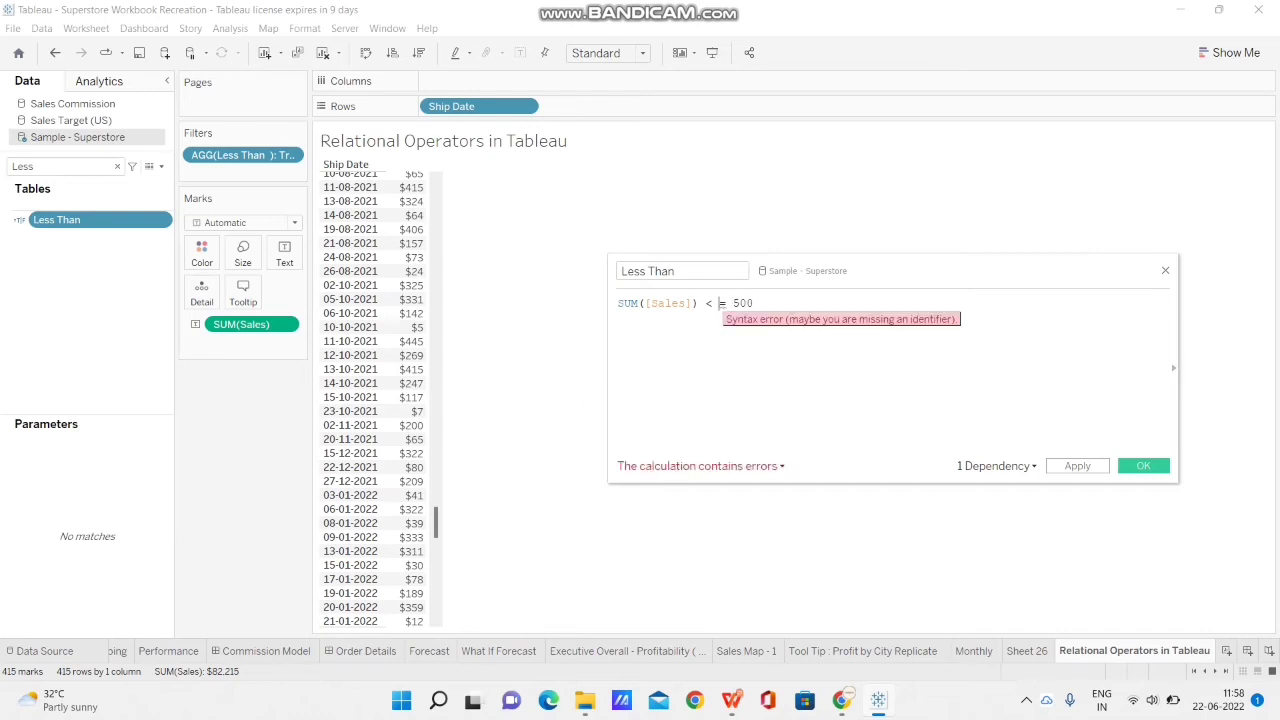
text(=)
key(BackSpace)
key(BackSpace)
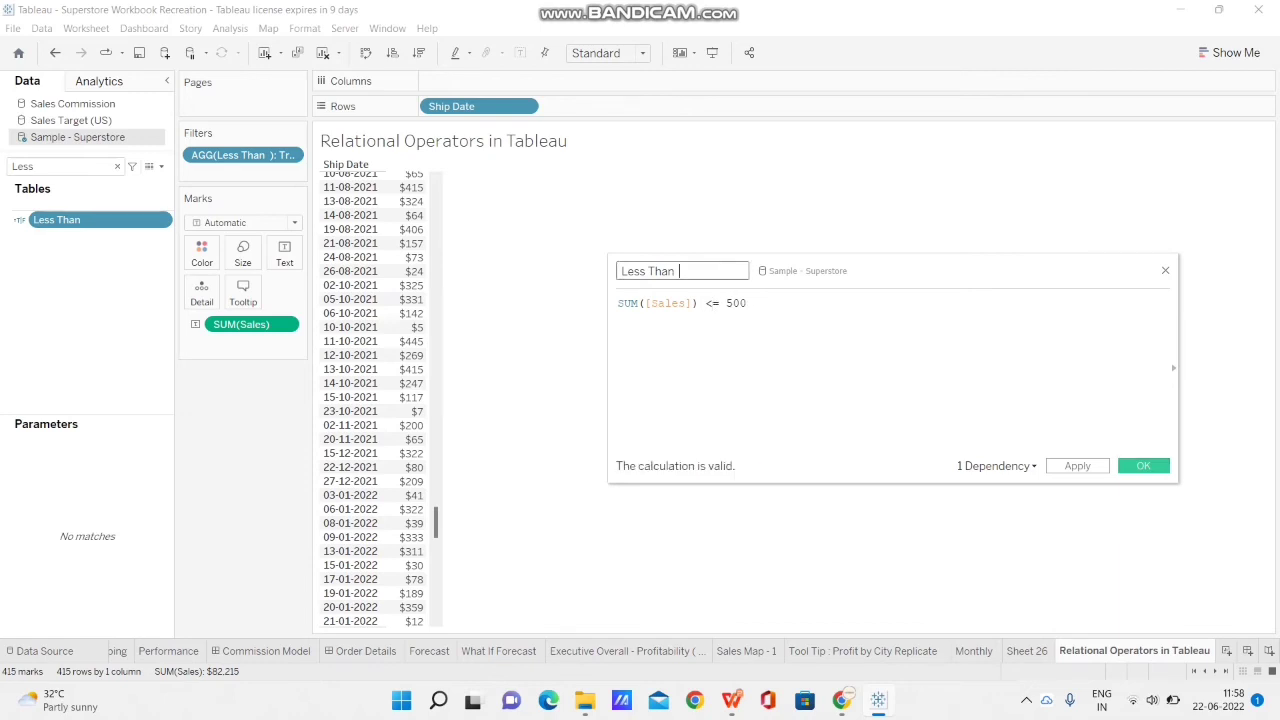
text(or EQUAL to)
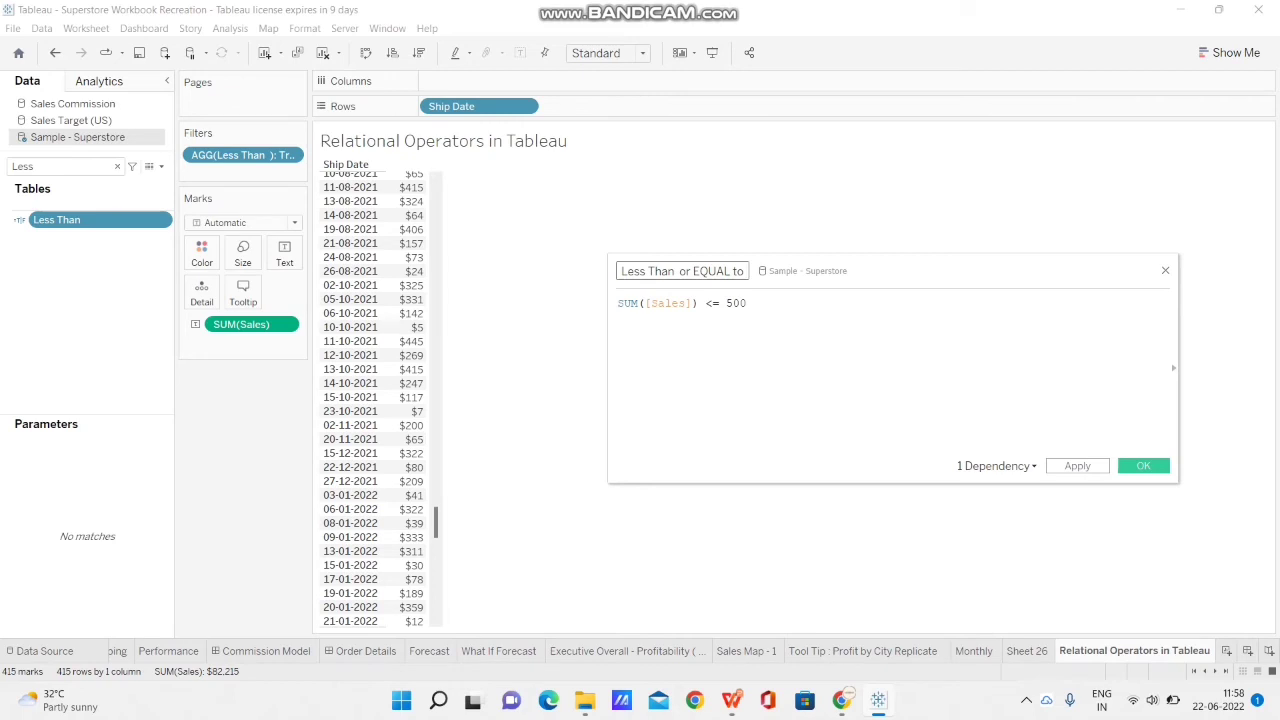
click(1143, 465)
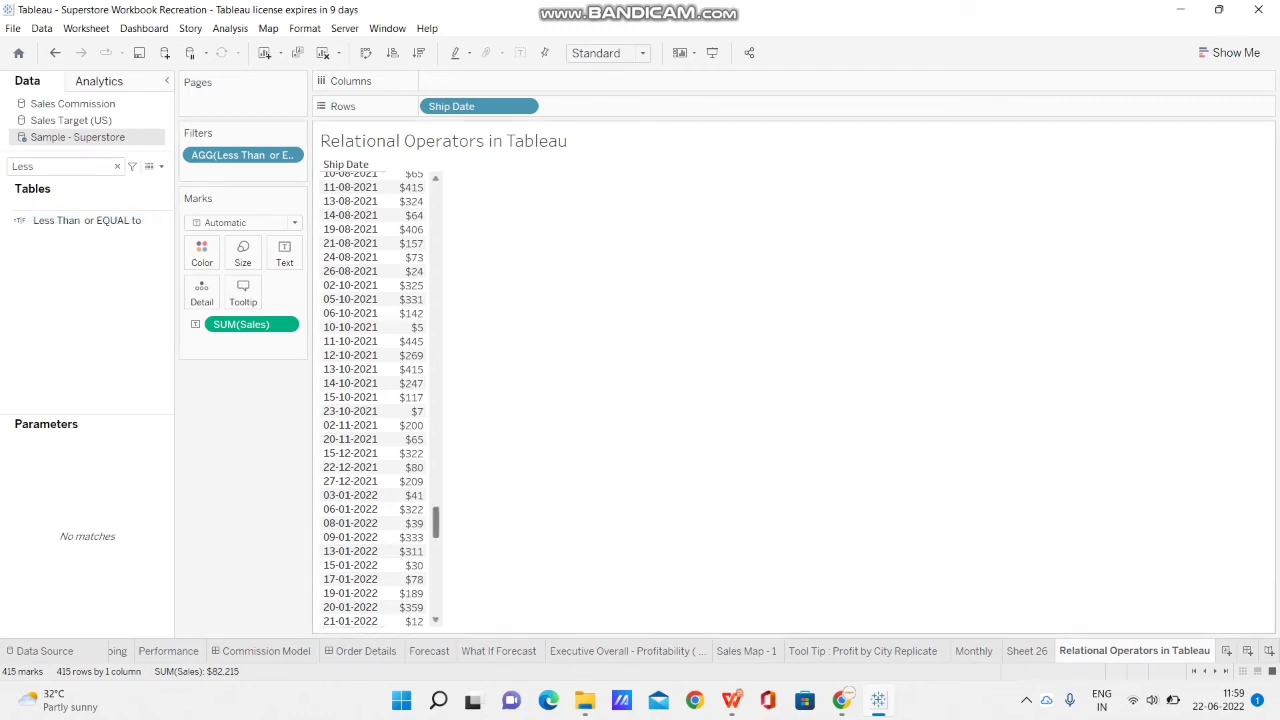
Examine the filtered sales across all ship dates to check them against the 500 limit.
scroll(375, 400, down, 15)
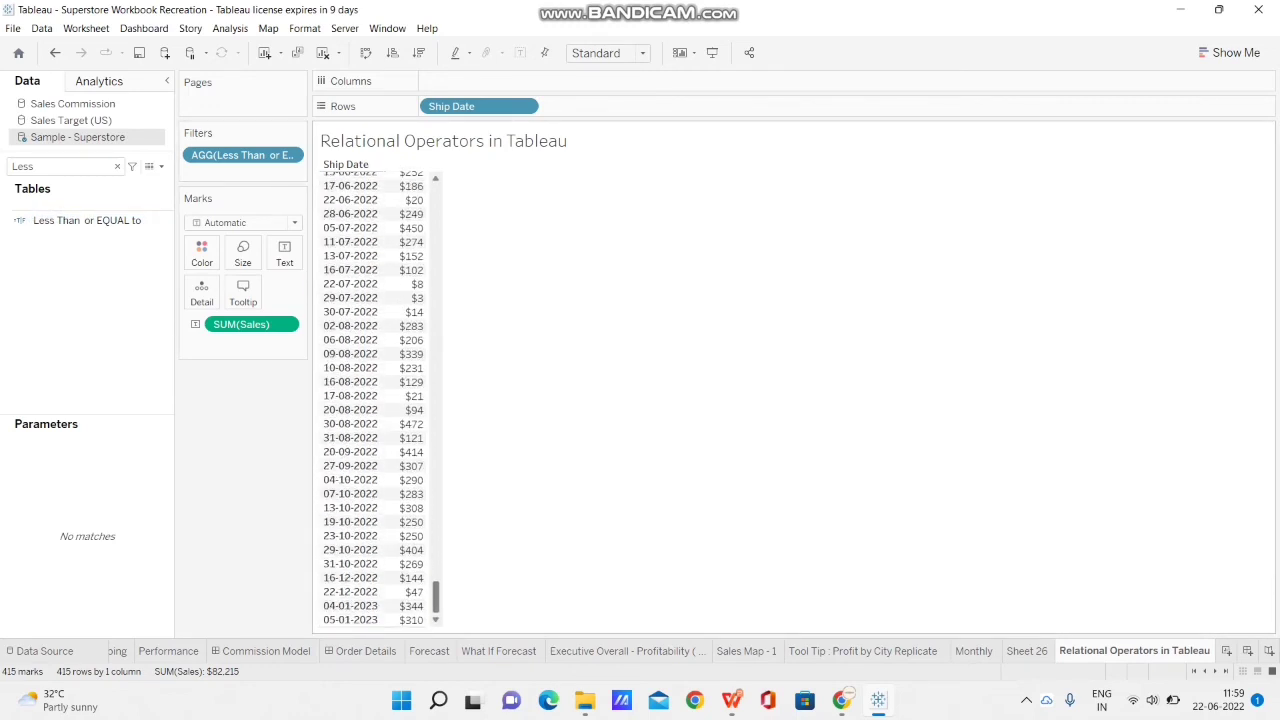
scroll(375, 400, up, 20)
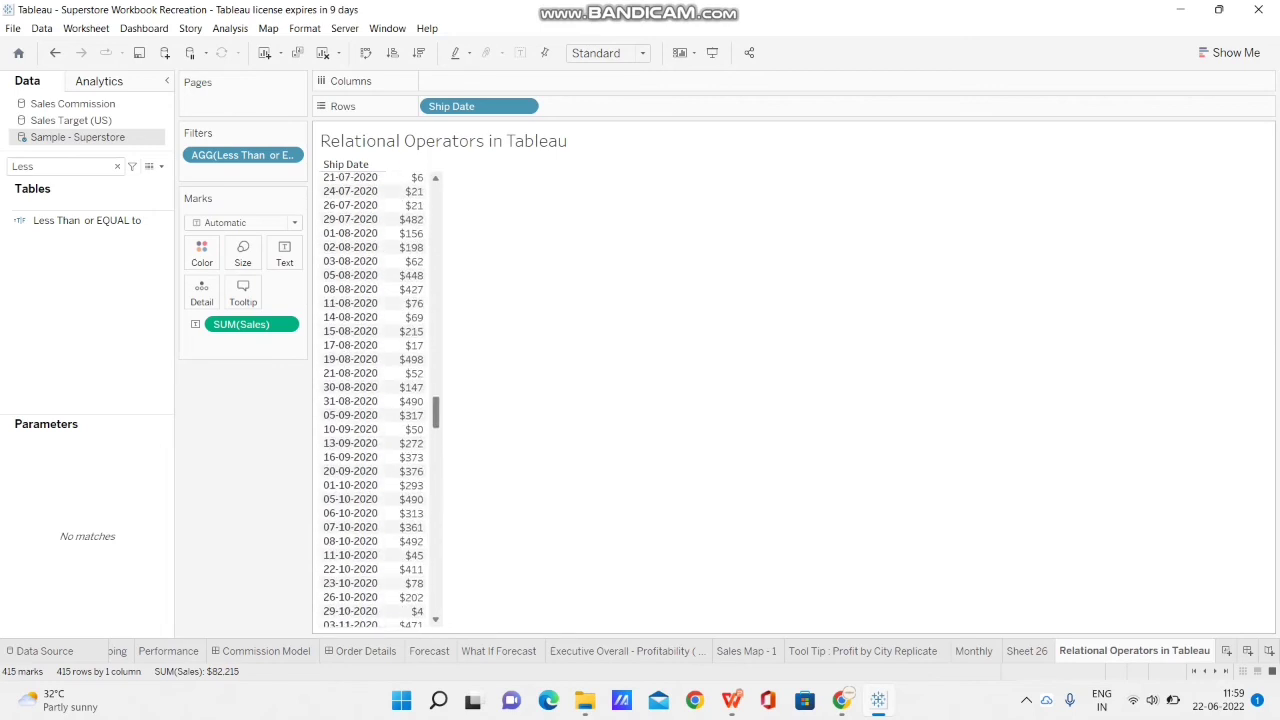
scroll(375, 400, up, 20)
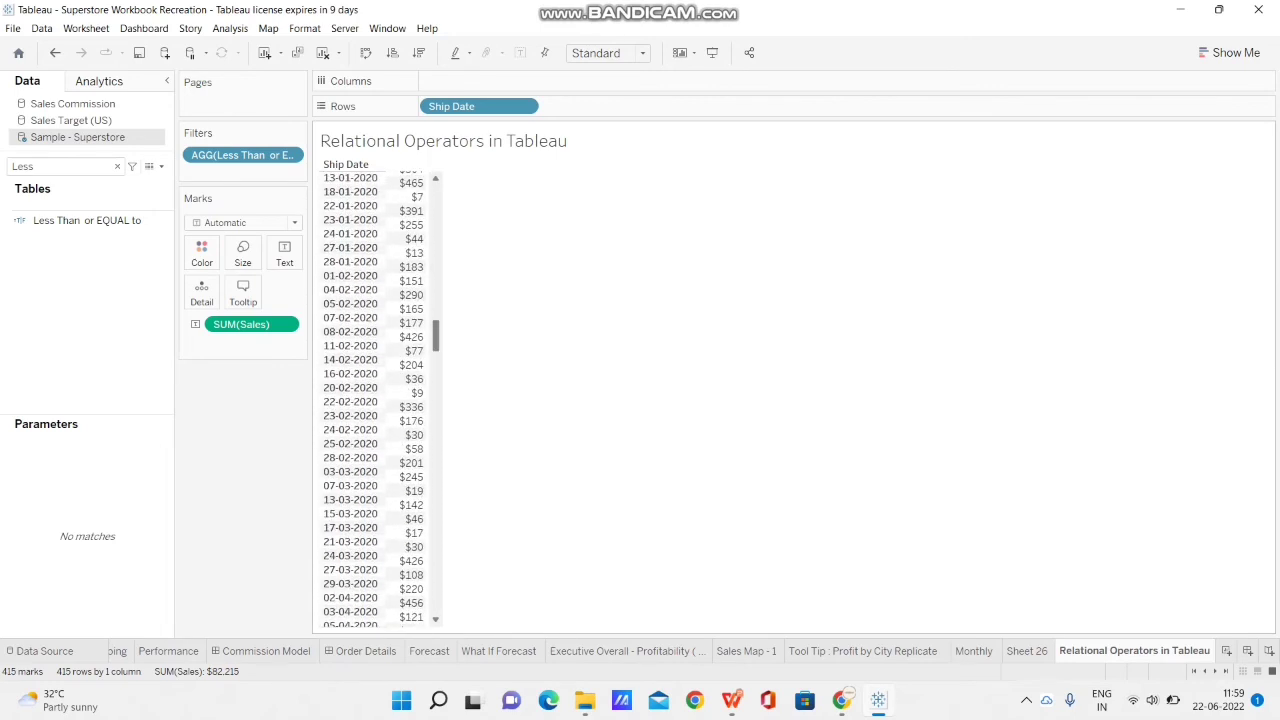
scroll(380, 400, up, 10)
scroll(375, 400, up, 15)
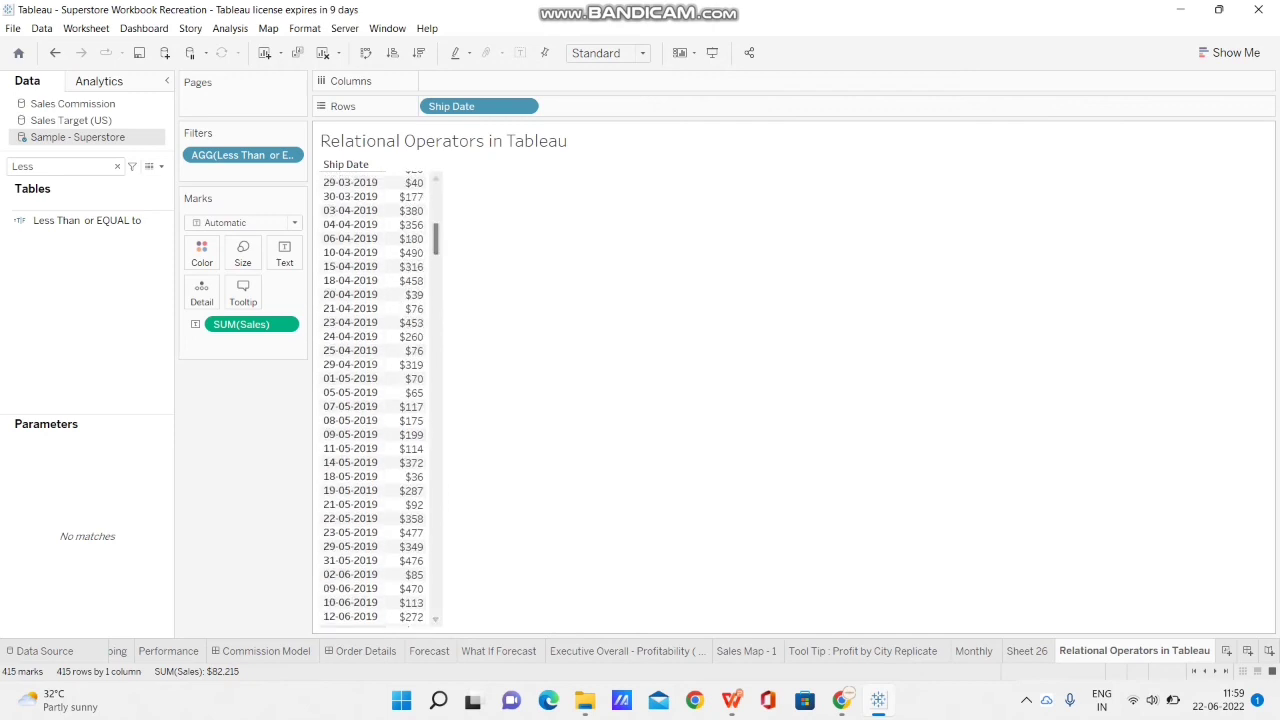
scroll(375, 400, up, 10)
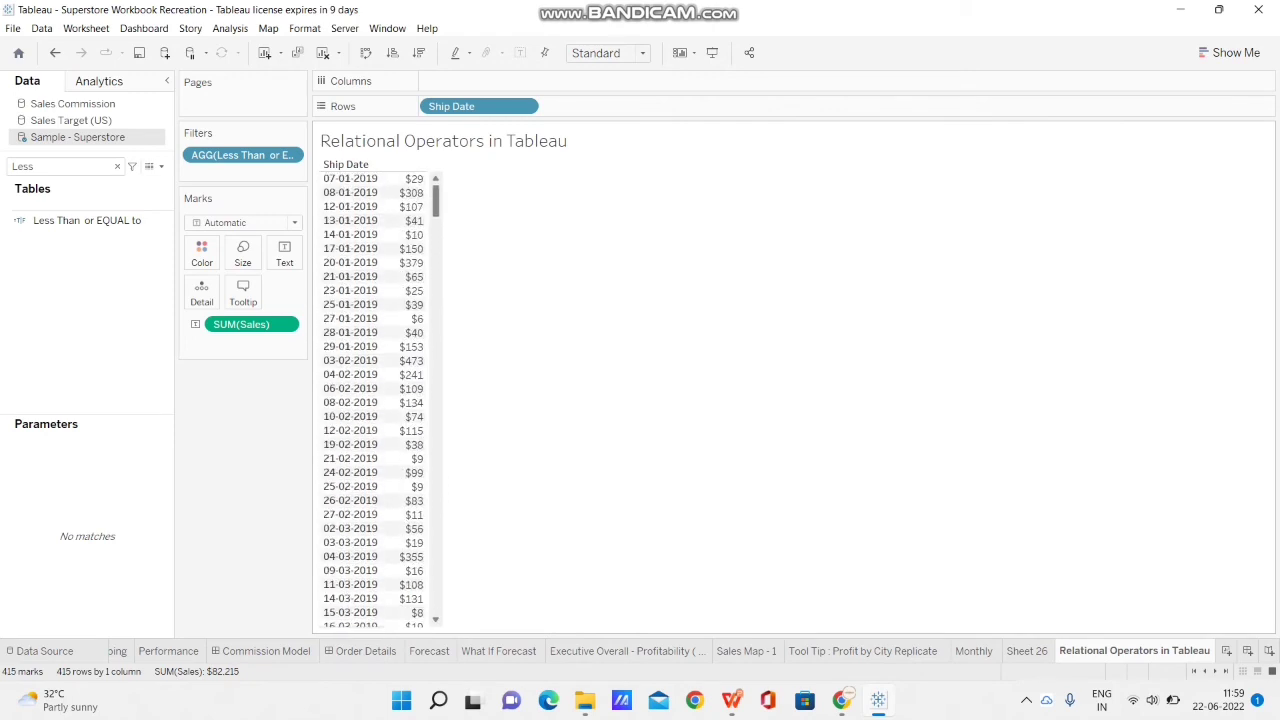
scroll(380, 400, down, 20)
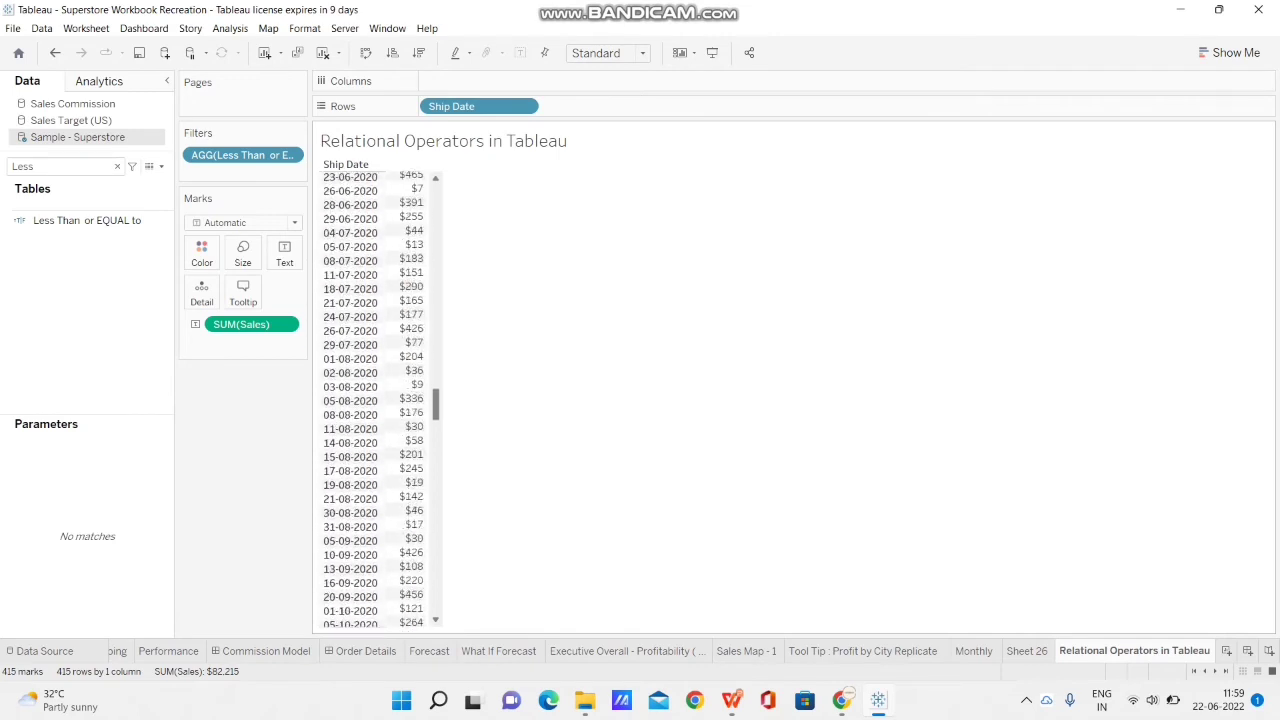
scroll(380, 400, down, 20)
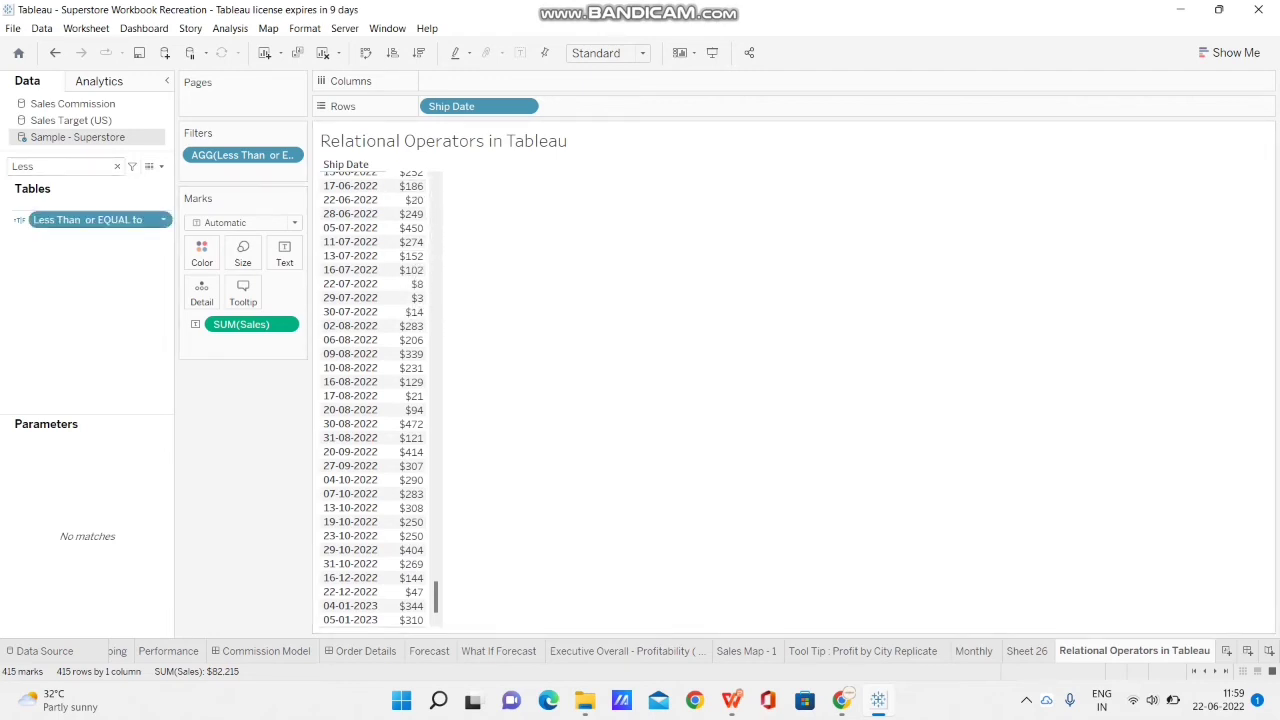
Change the Less Than or EQUAL to formula to SUM([Sales]) <= 5001 and review the filtered sales by ship date.
right_click(110, 221)
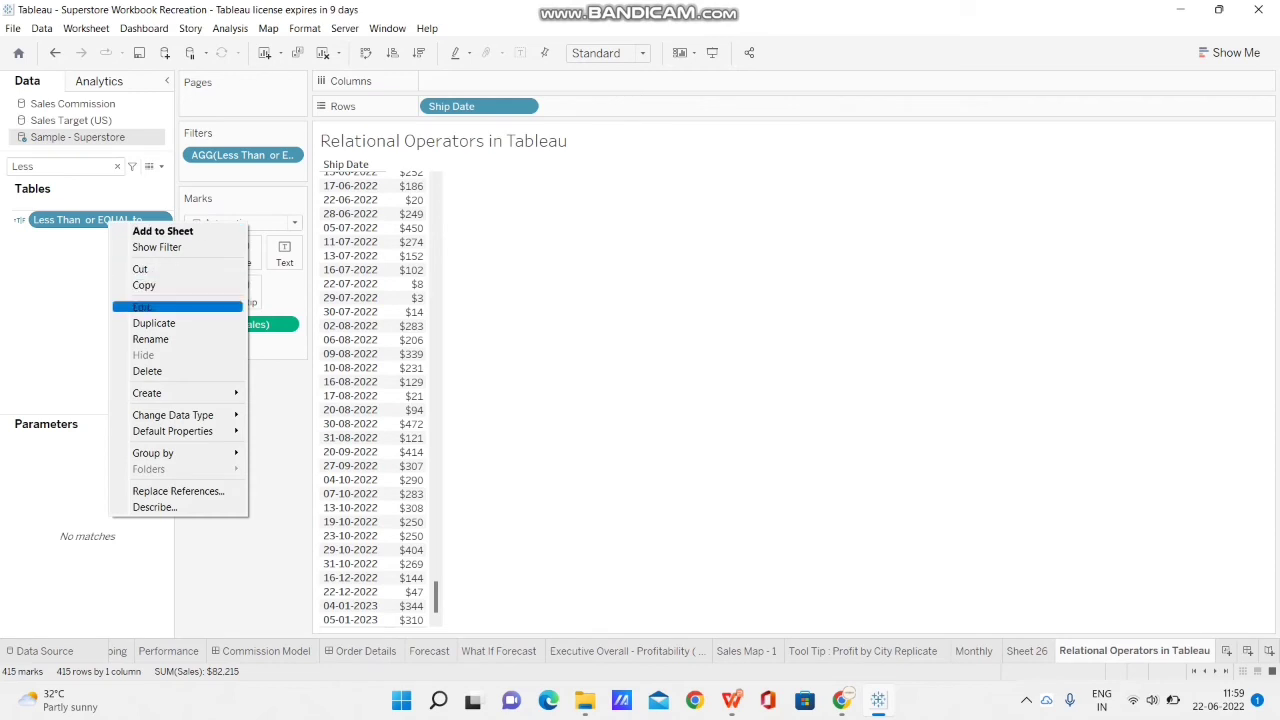
click(145, 306)
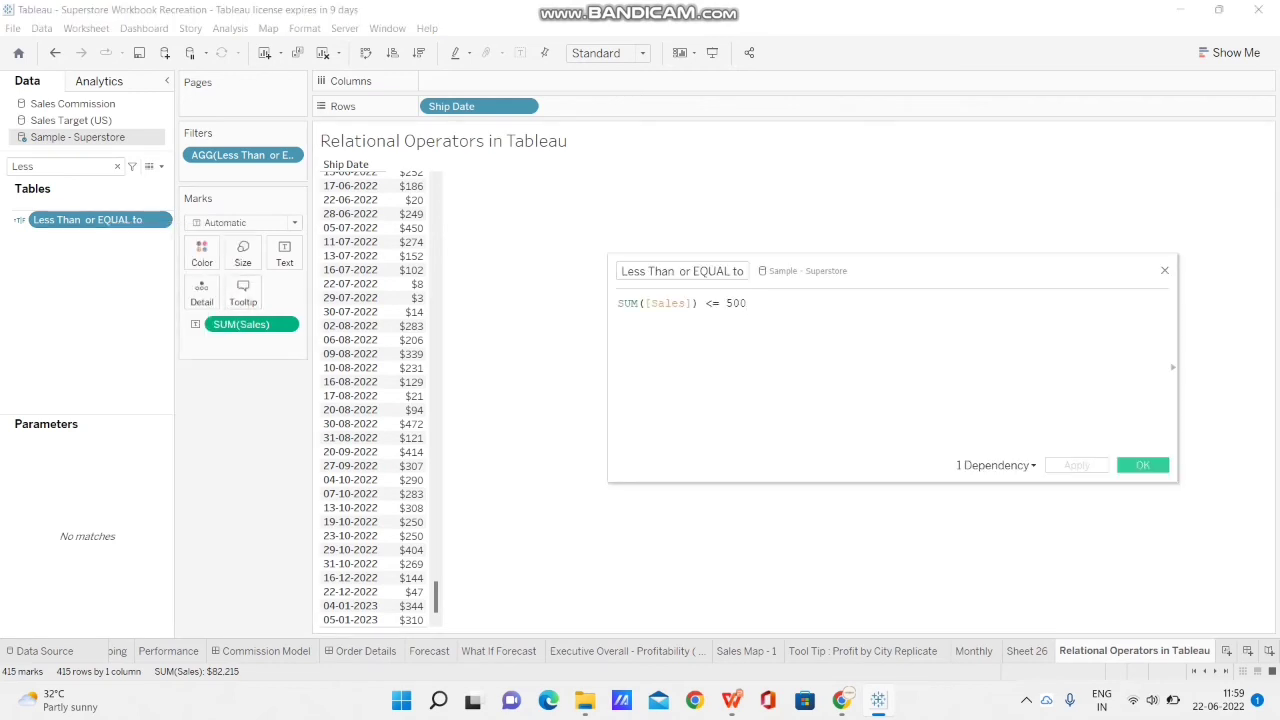
text(1)
click(1142, 465)
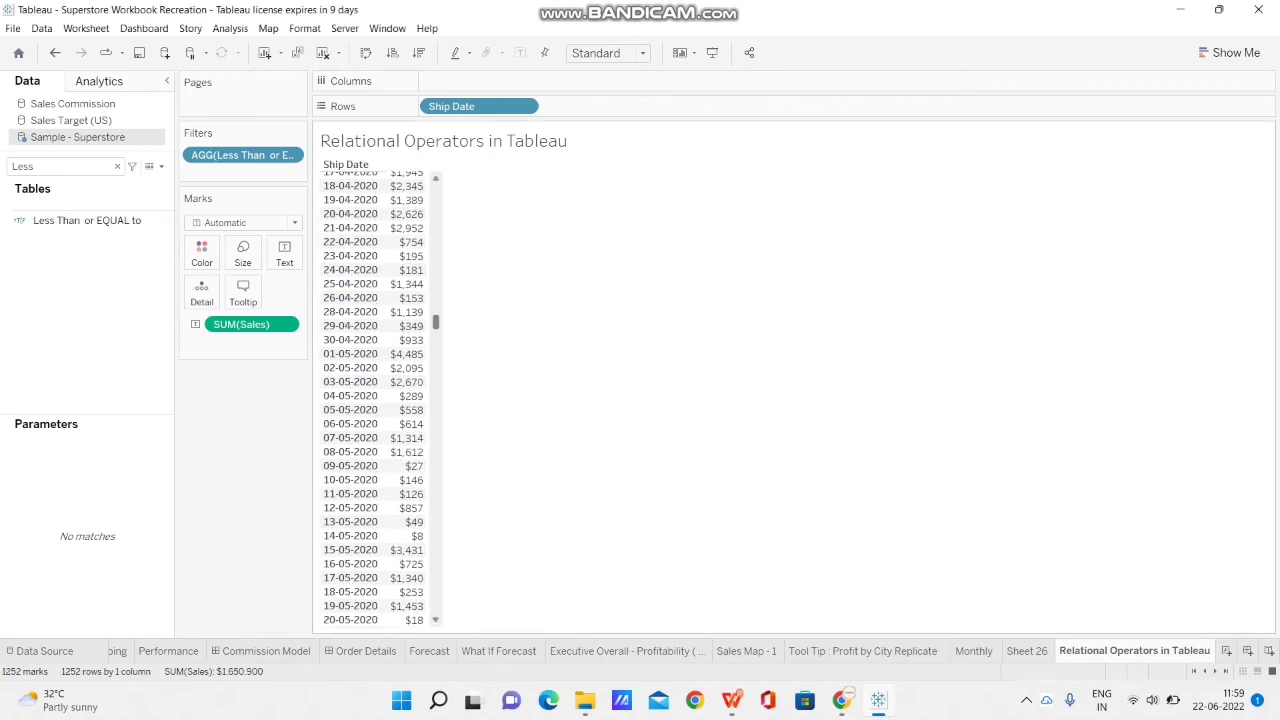
scroll(380, 400, down, 10)
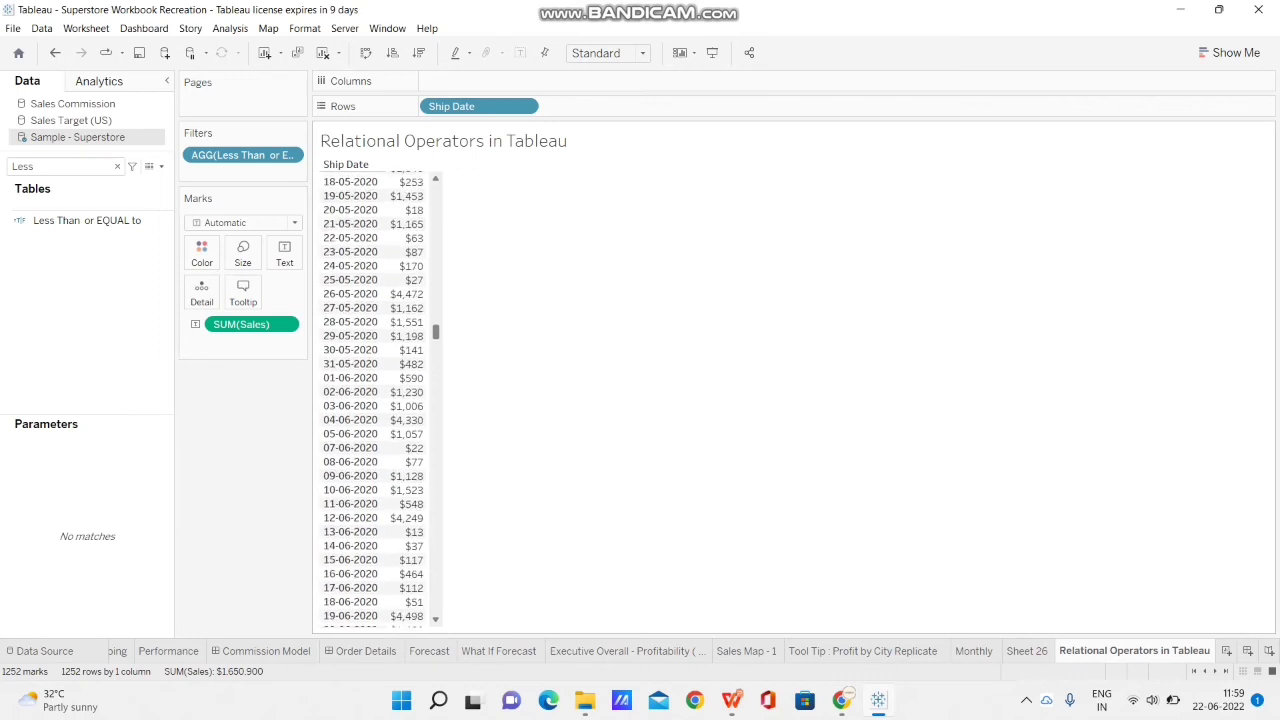
scroll(380, 400, down, 20)
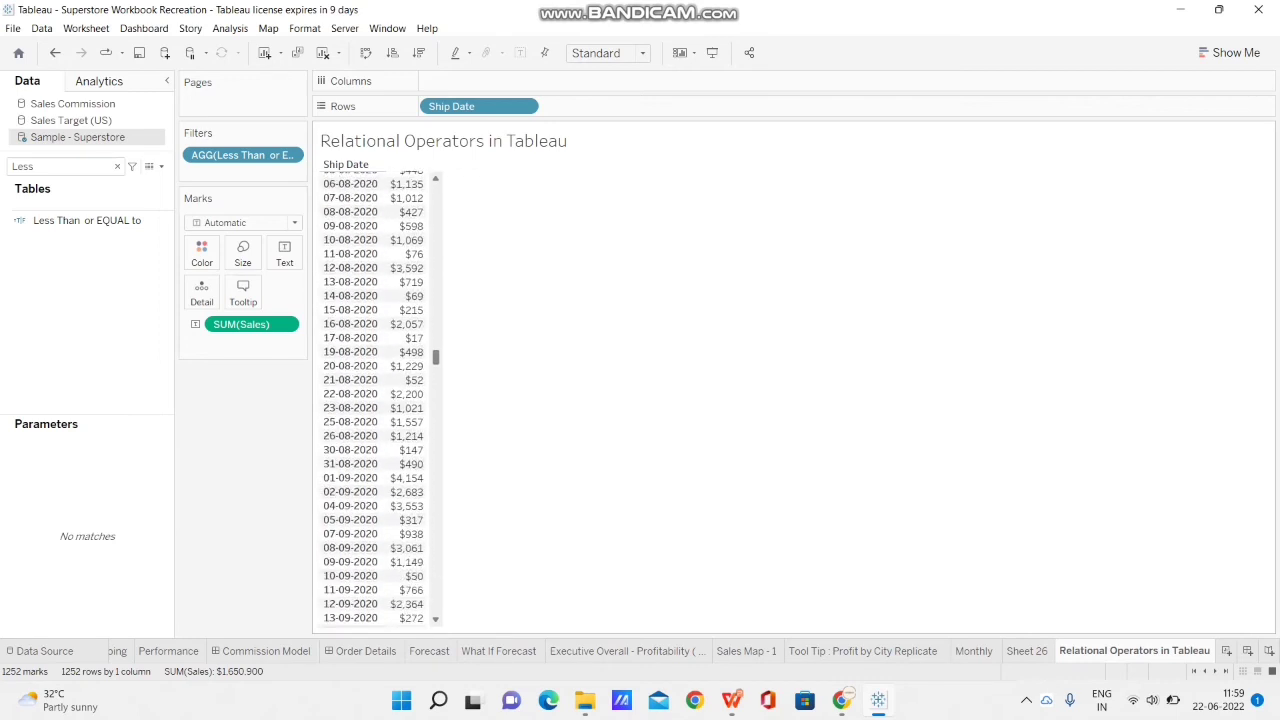
scroll(380, 400, down, 15)
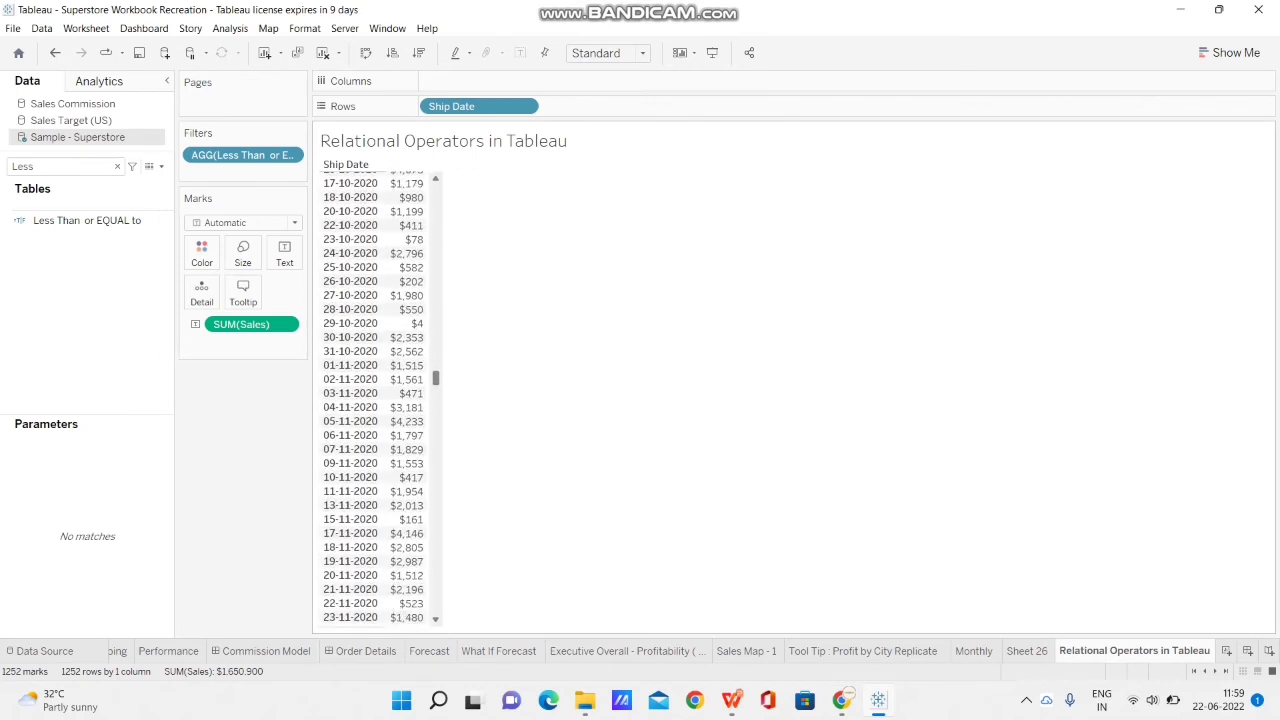
scroll(380, 400, down, 9)
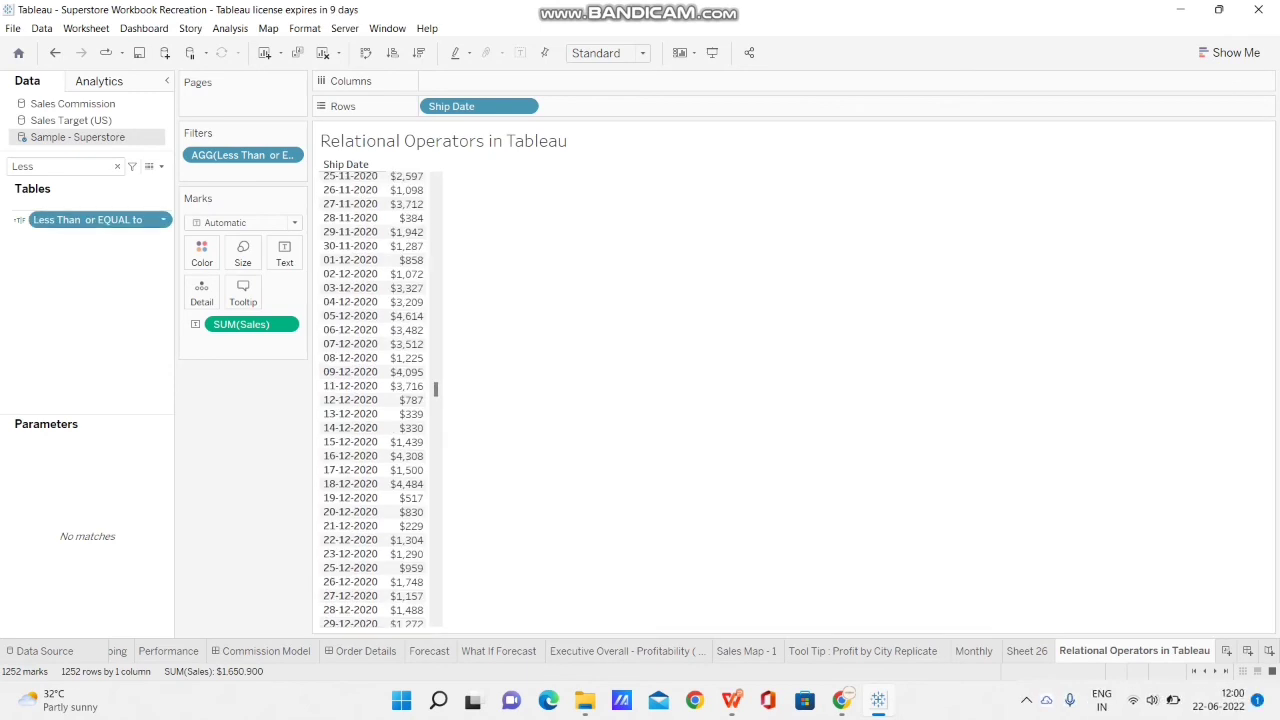
Change the comparison operator in the Less Than or EQUAL to formula to =, keeping SUM([Sales]) and 5001.
right_click(125, 219)
click(160, 304)
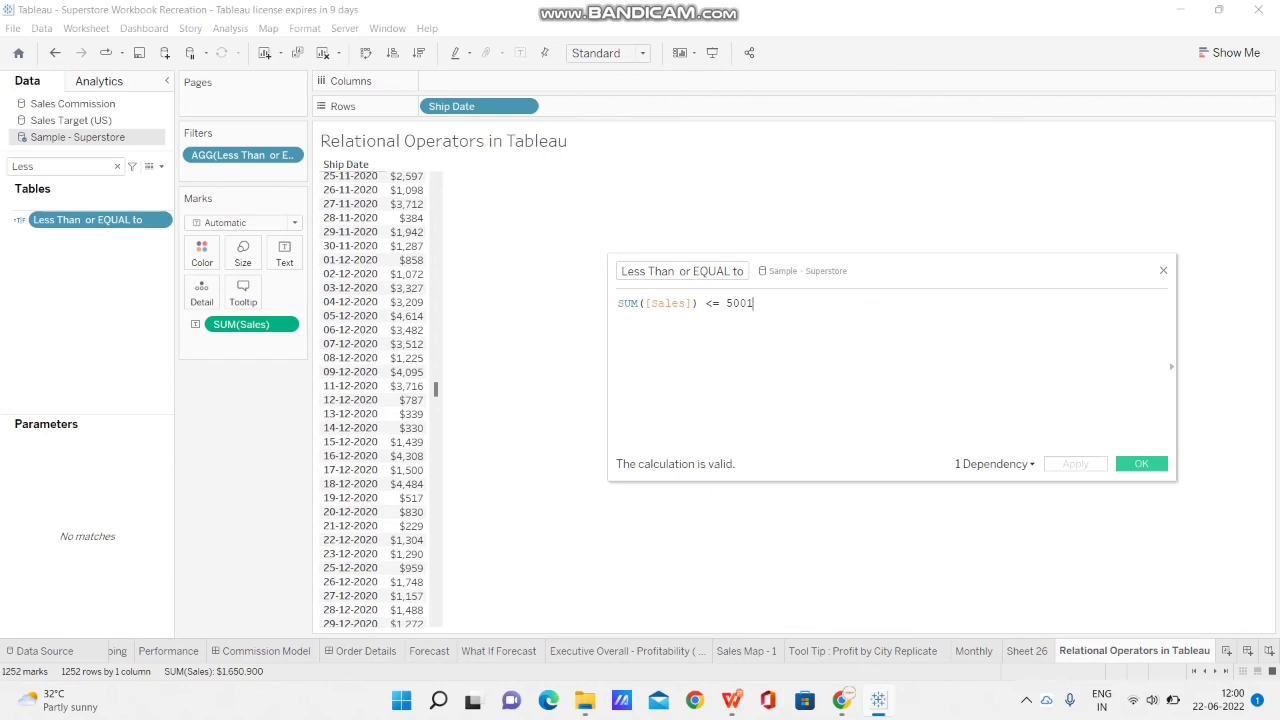
click(712, 303)
key(BackSpace)
click(1141, 463)
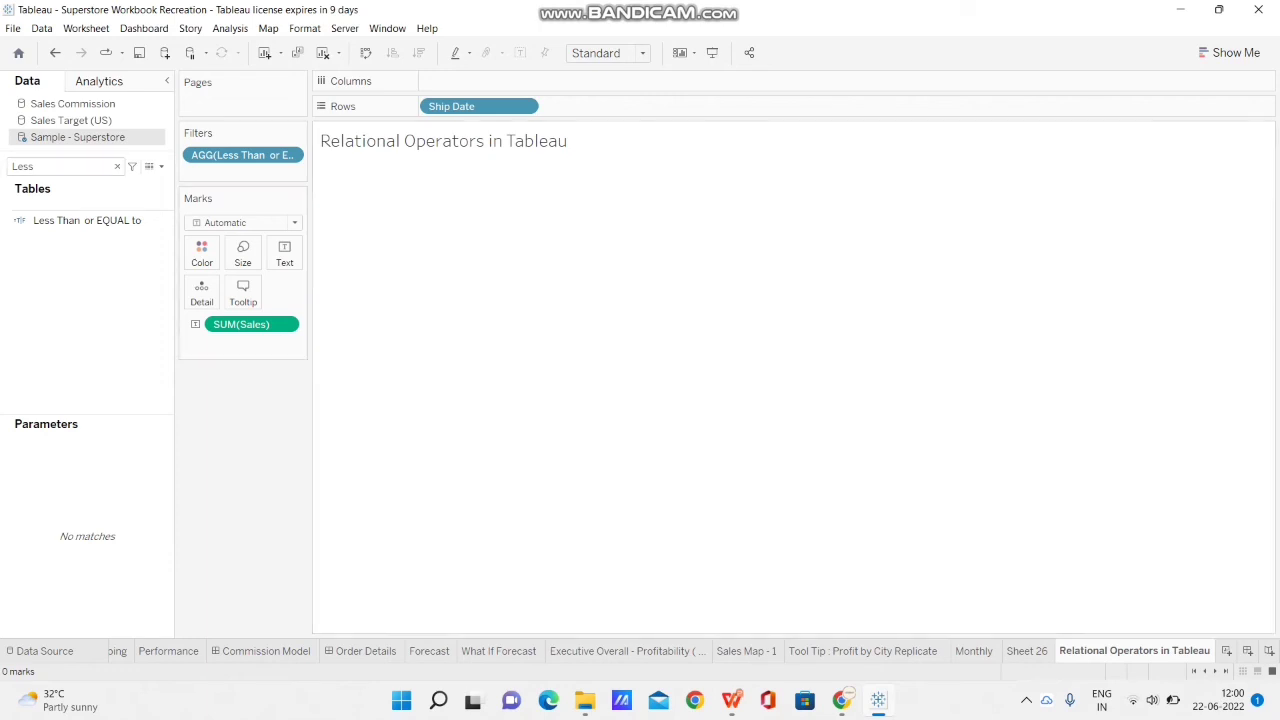
Change the comparison value in the Less Than or EQUAL to formula to 500, giving SUM([Sales]) = 500.
click(60, 220)
right_click(60, 220)
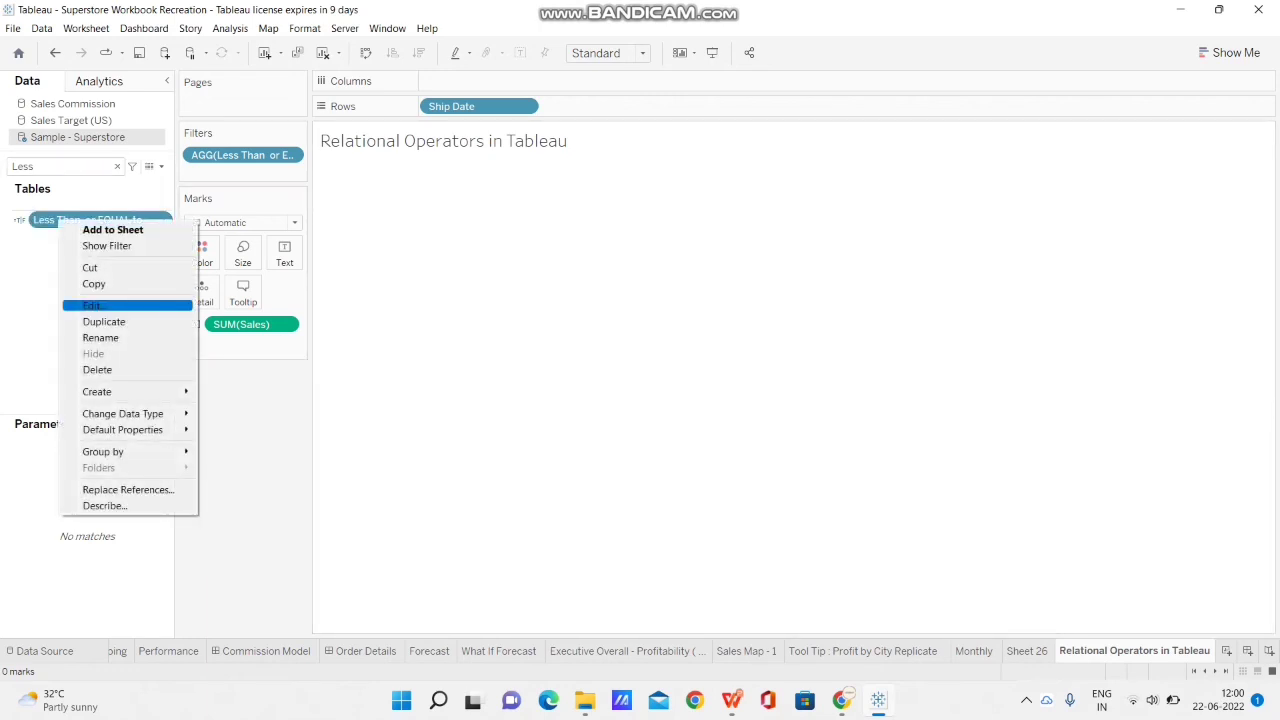
click(93, 305)
key(BackSpace)
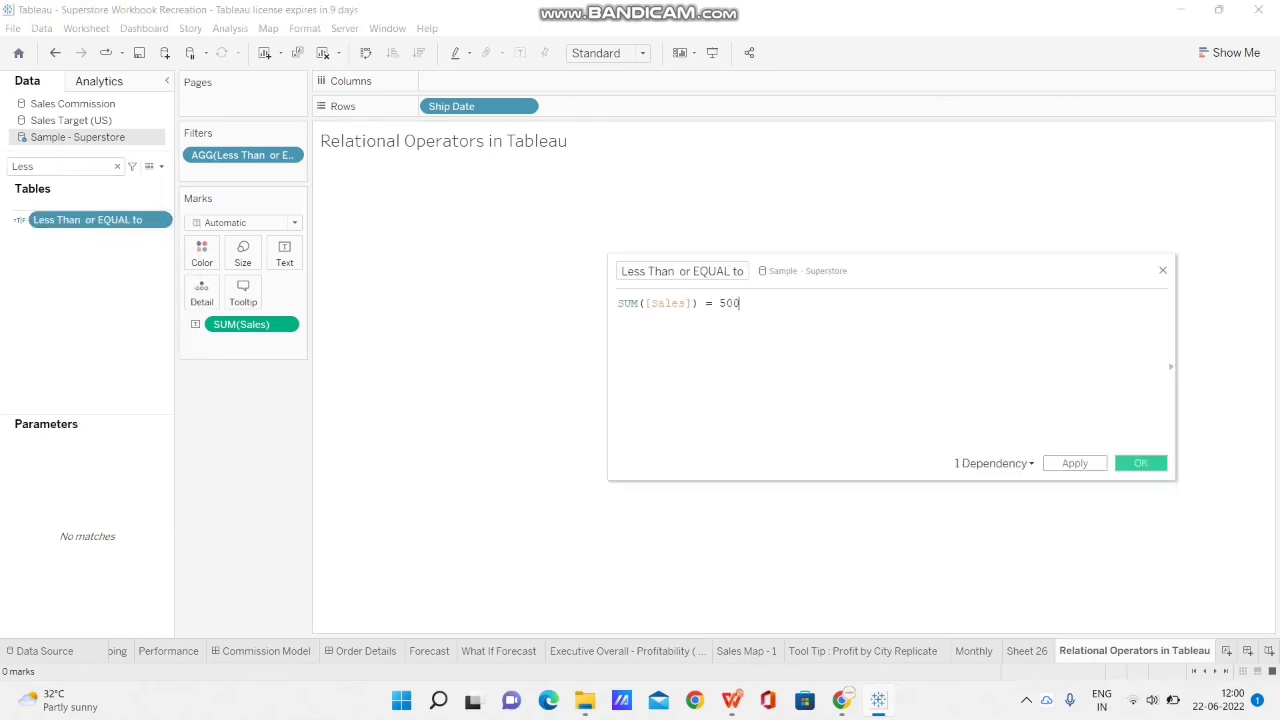
click(1141, 463)
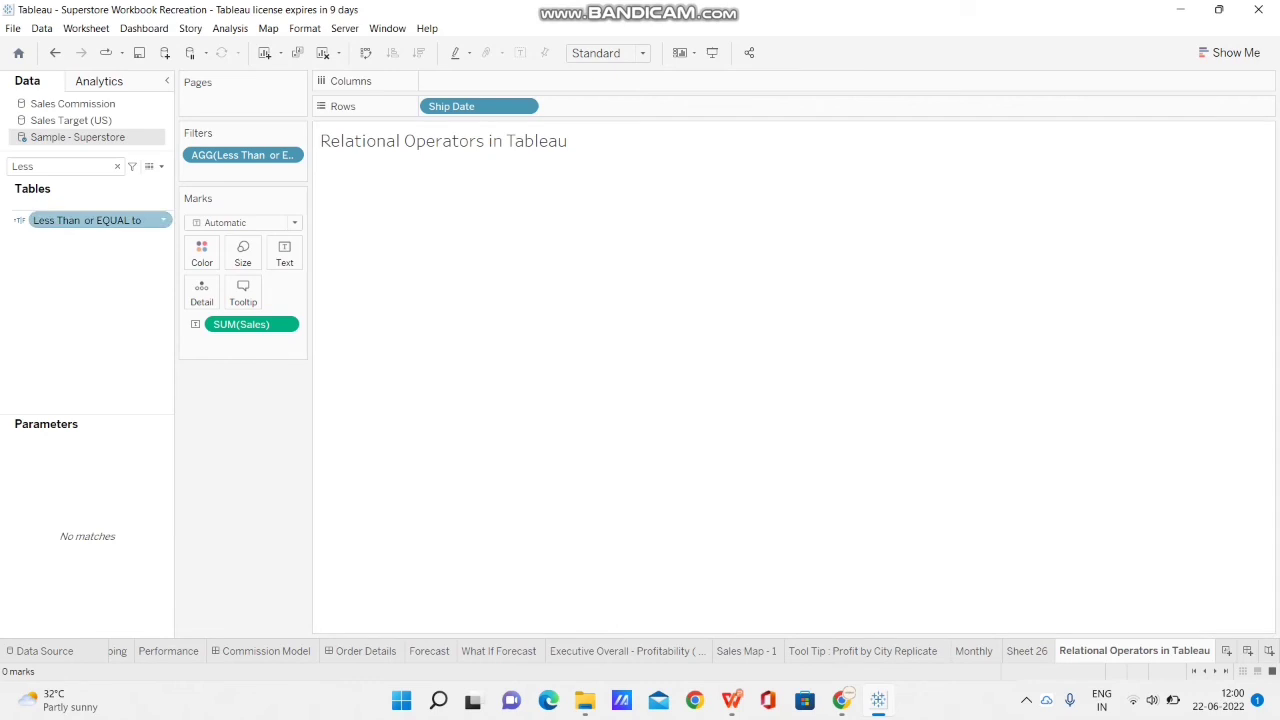
Change the operator in the Less Than or EQUAL to formula to <= and review the filtered sales by ship date.
right_click(115, 222)
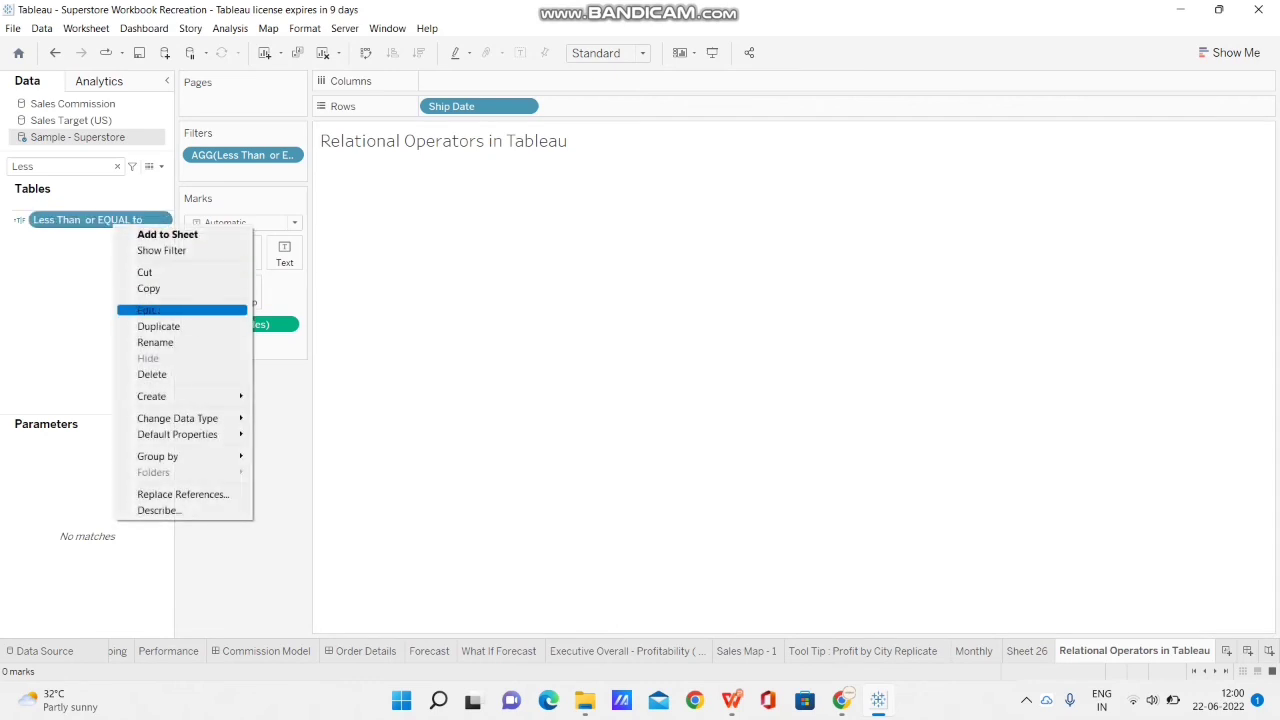
click(150, 310)
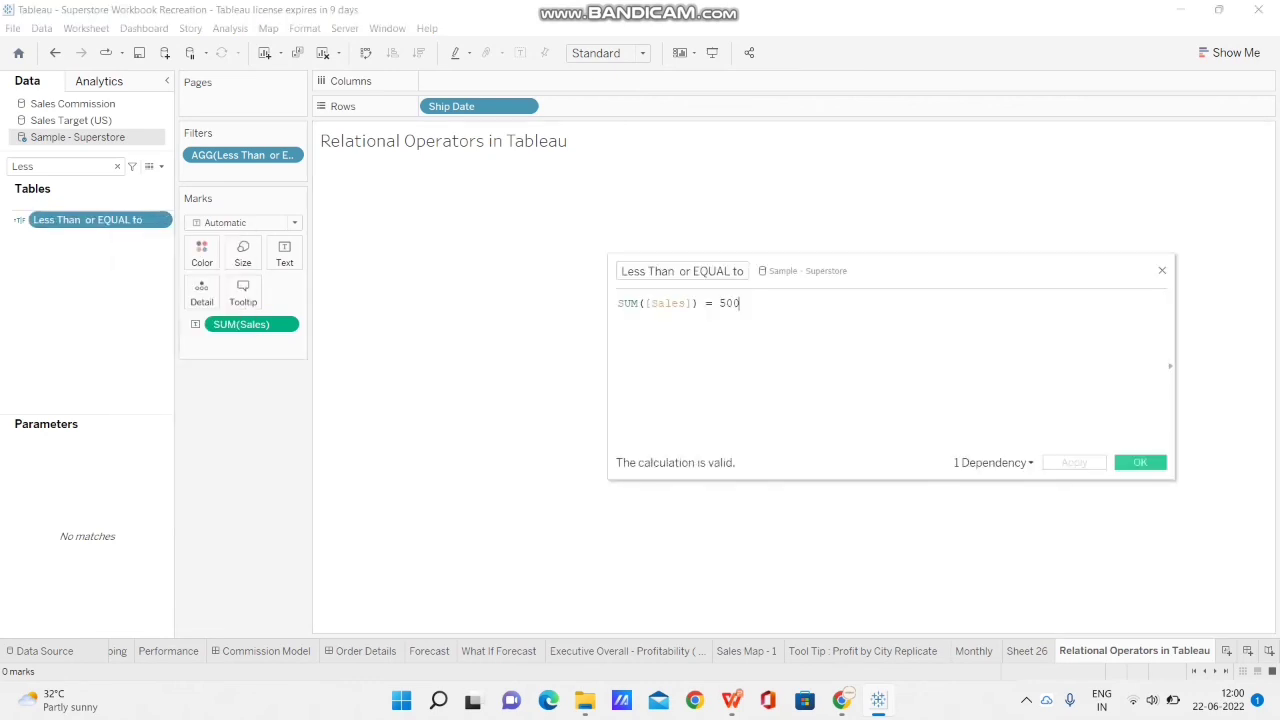
text(<)
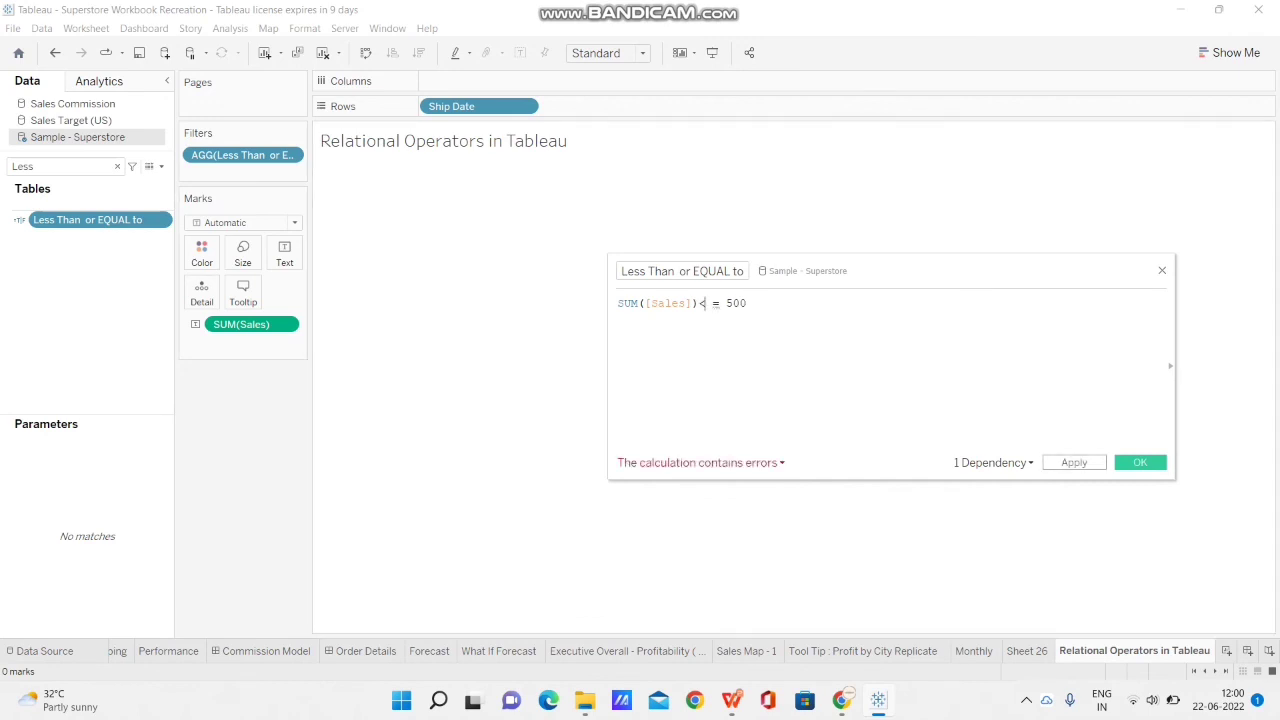
key(Delete)
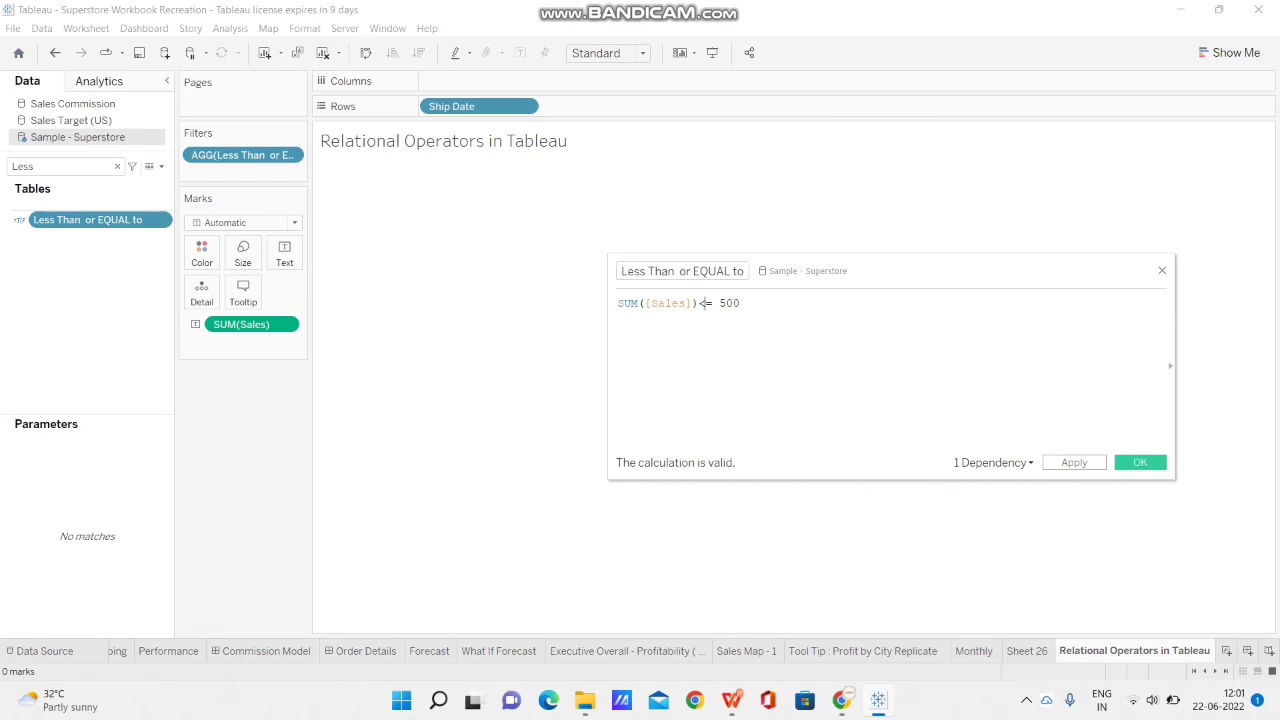
click(1139, 462)
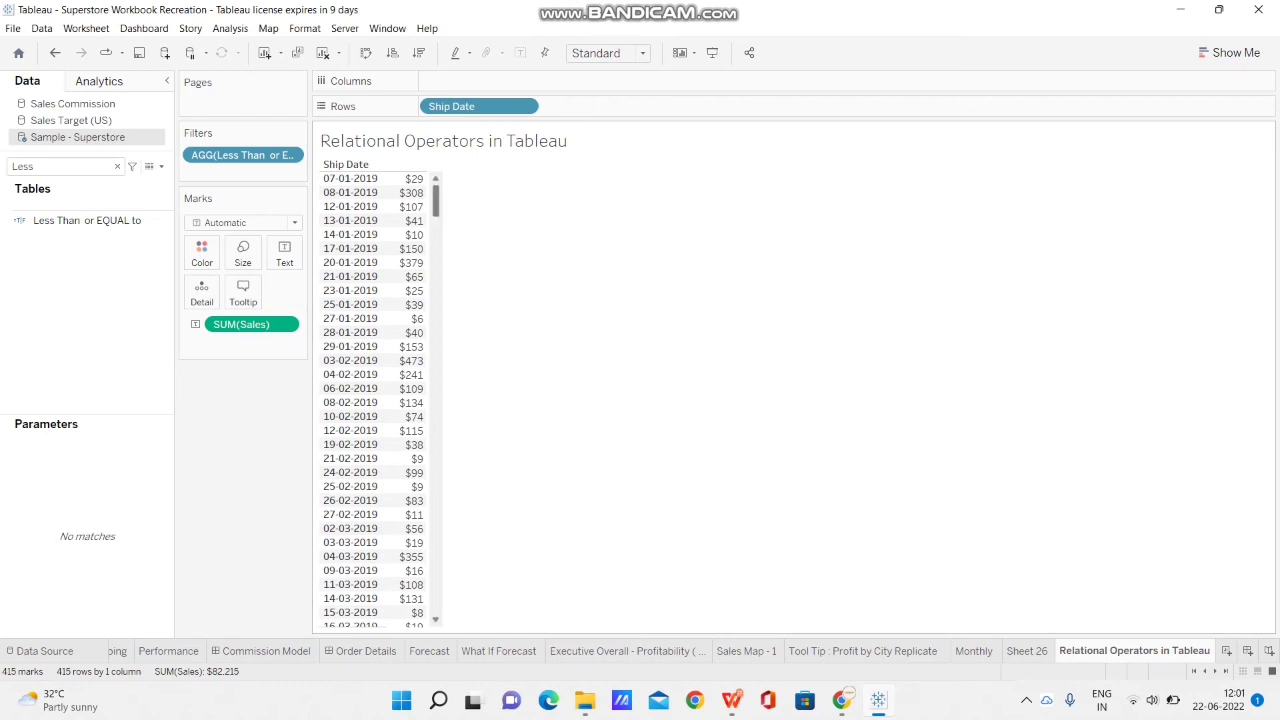
drag(436, 201, 436, 232)
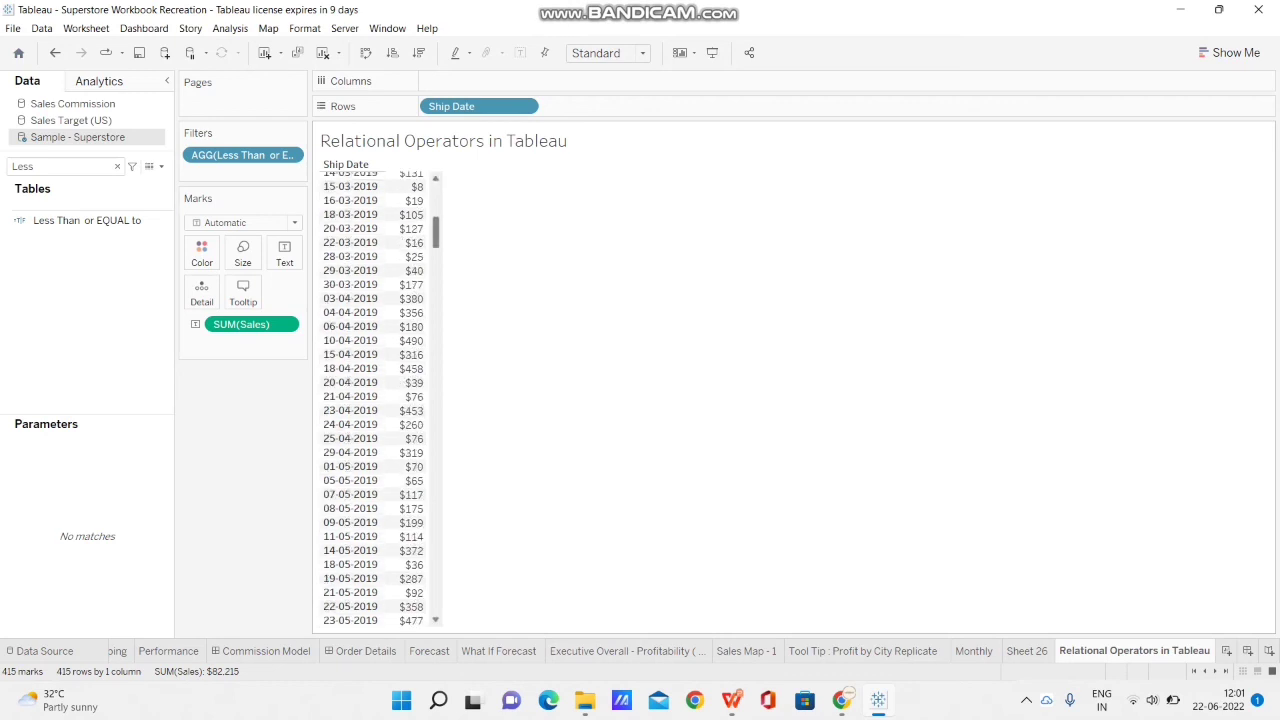
drag(436, 232, 436, 472)
Find the Greater Than calculated field and change its formula to [Sales] >= 500.
click(117, 167)
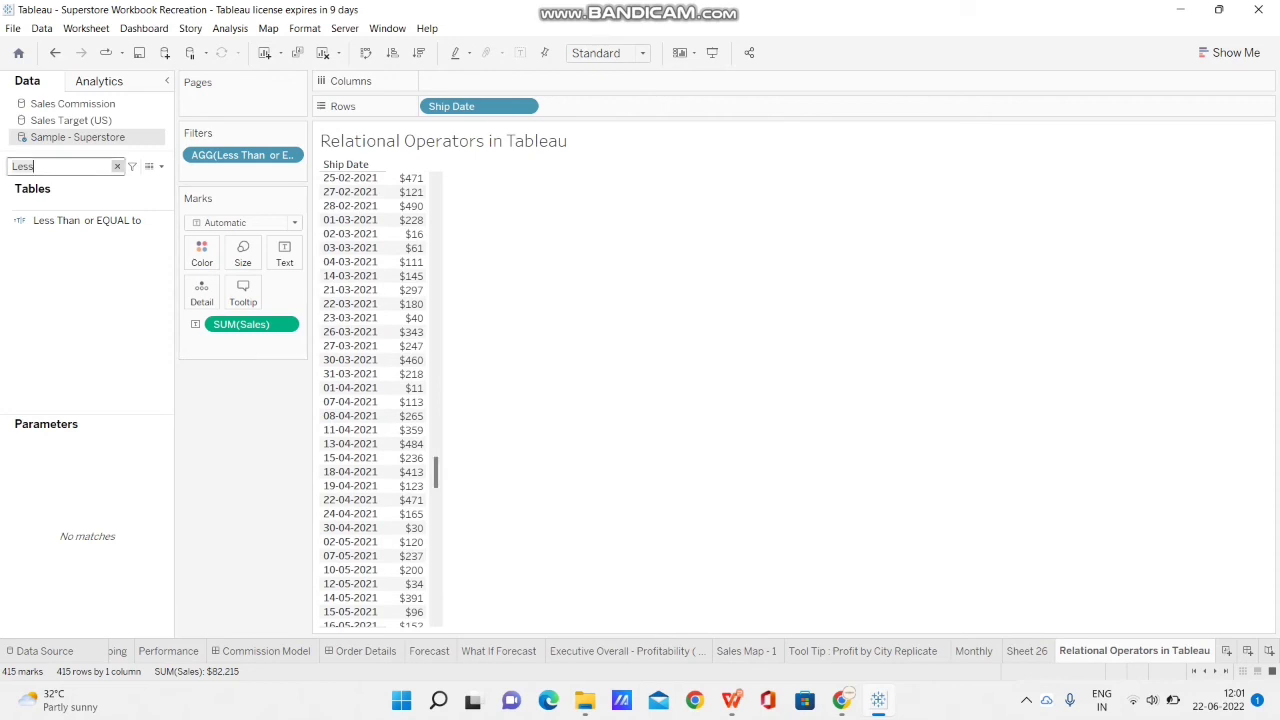
text(gr)
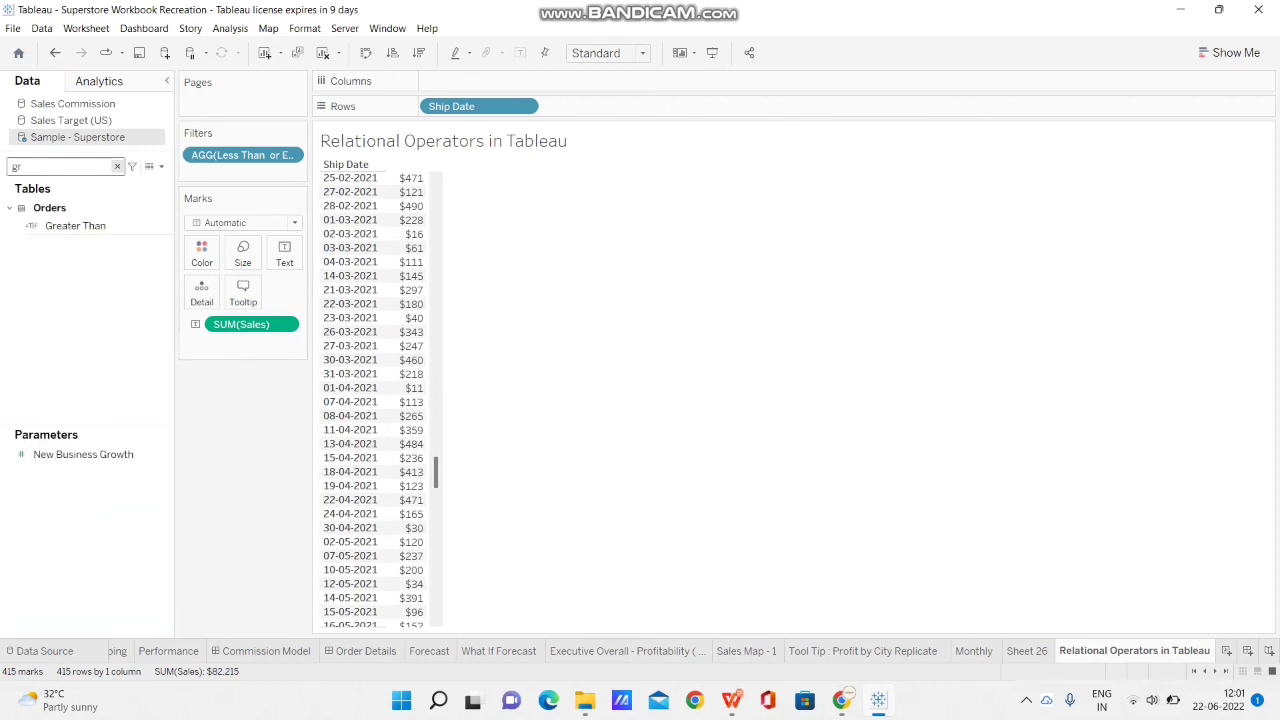
click(75, 225)
right_click(75, 225)
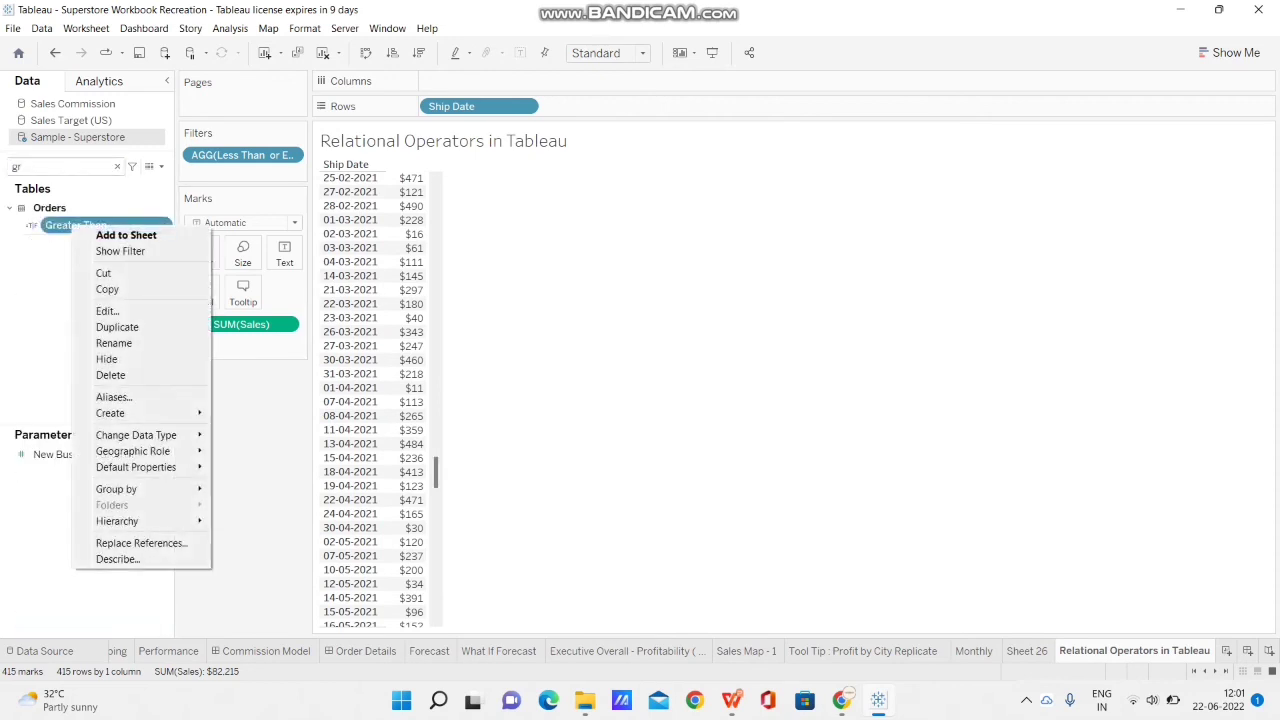
click(105, 311)
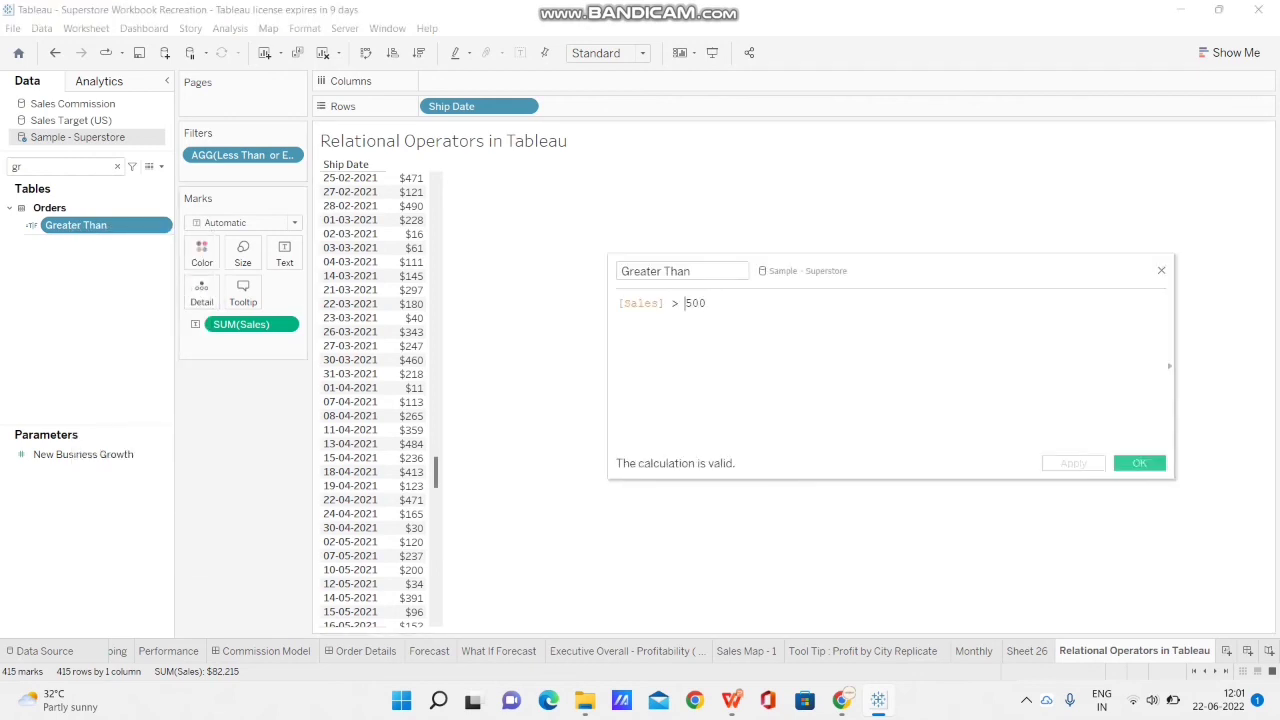
key(BackSpace)
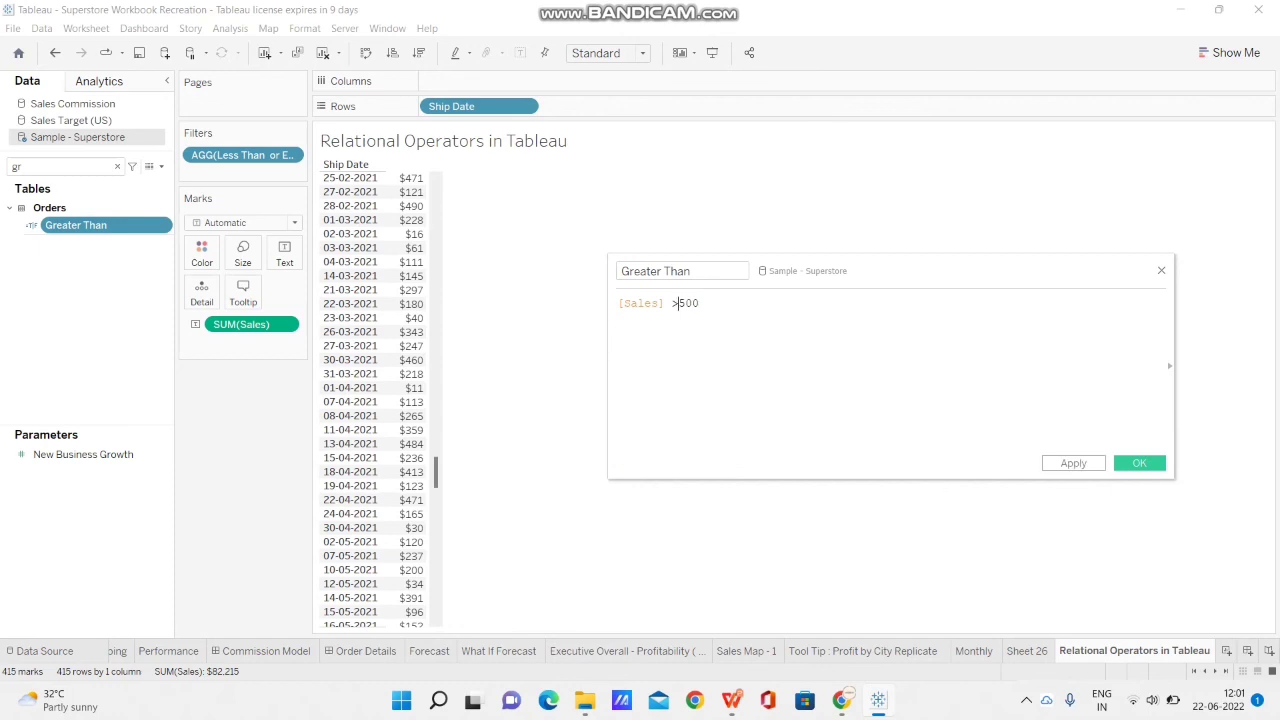
text(=)
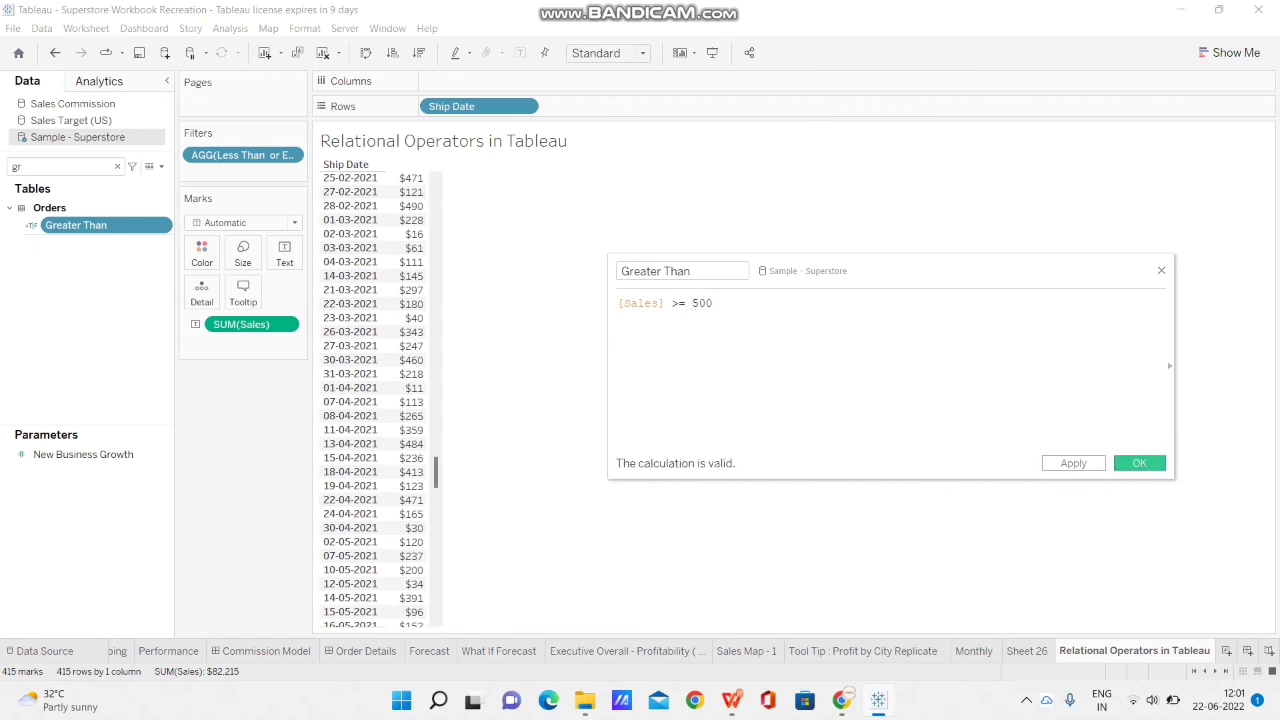
click(1139, 463)
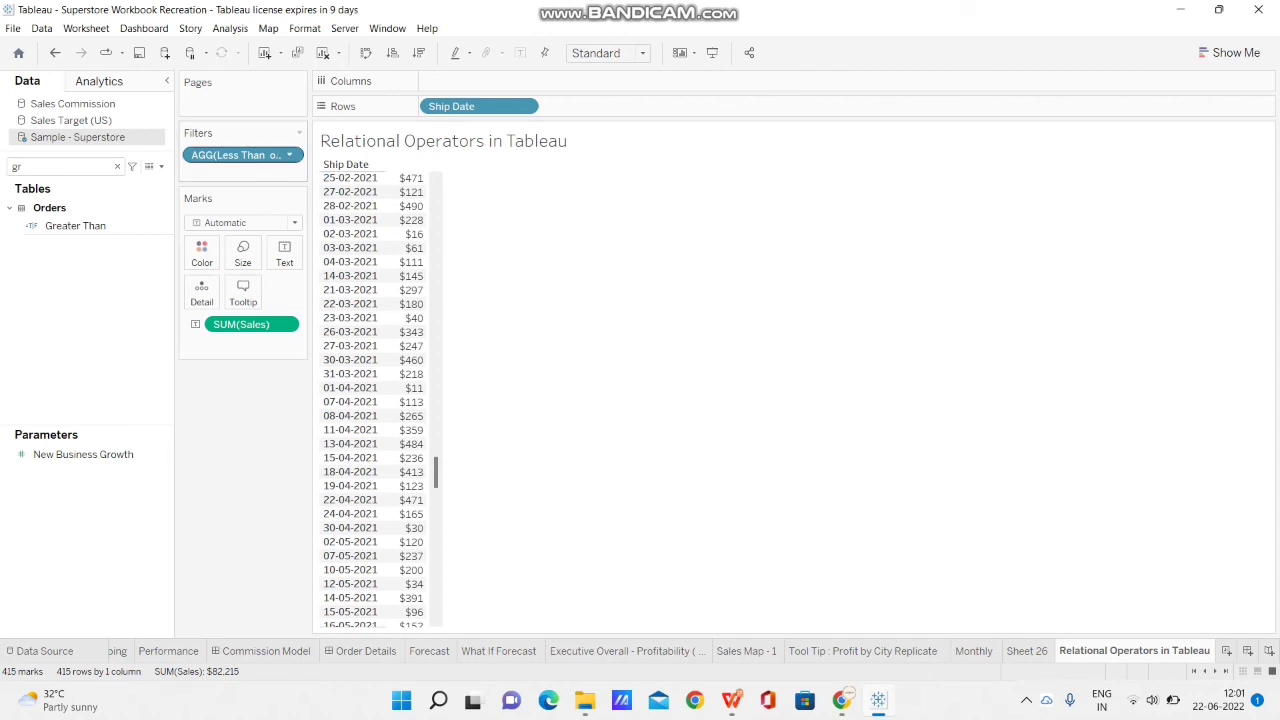
Replace the Less Than or EQUAL to filter with Greater Than set to True and review the filtered sales by ship date.
click(289, 155)
click(322, 242)
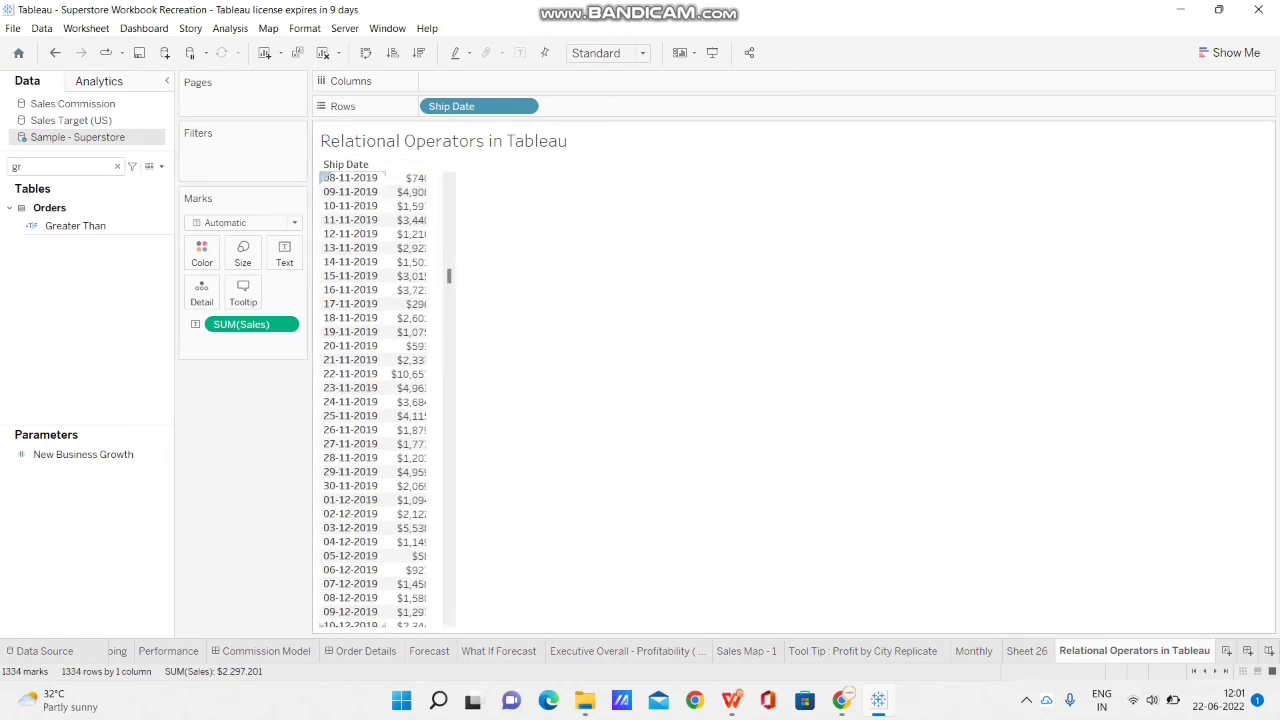
drag(100, 225, 210, 158)
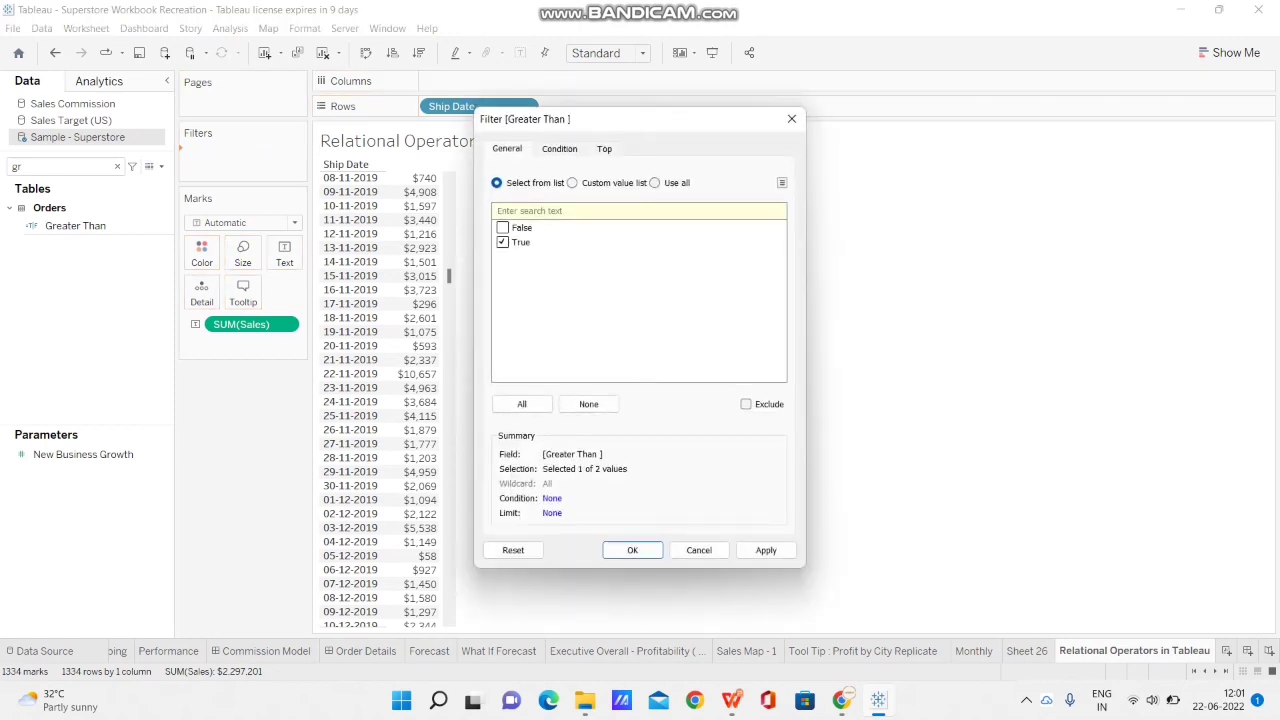
click(632, 550)
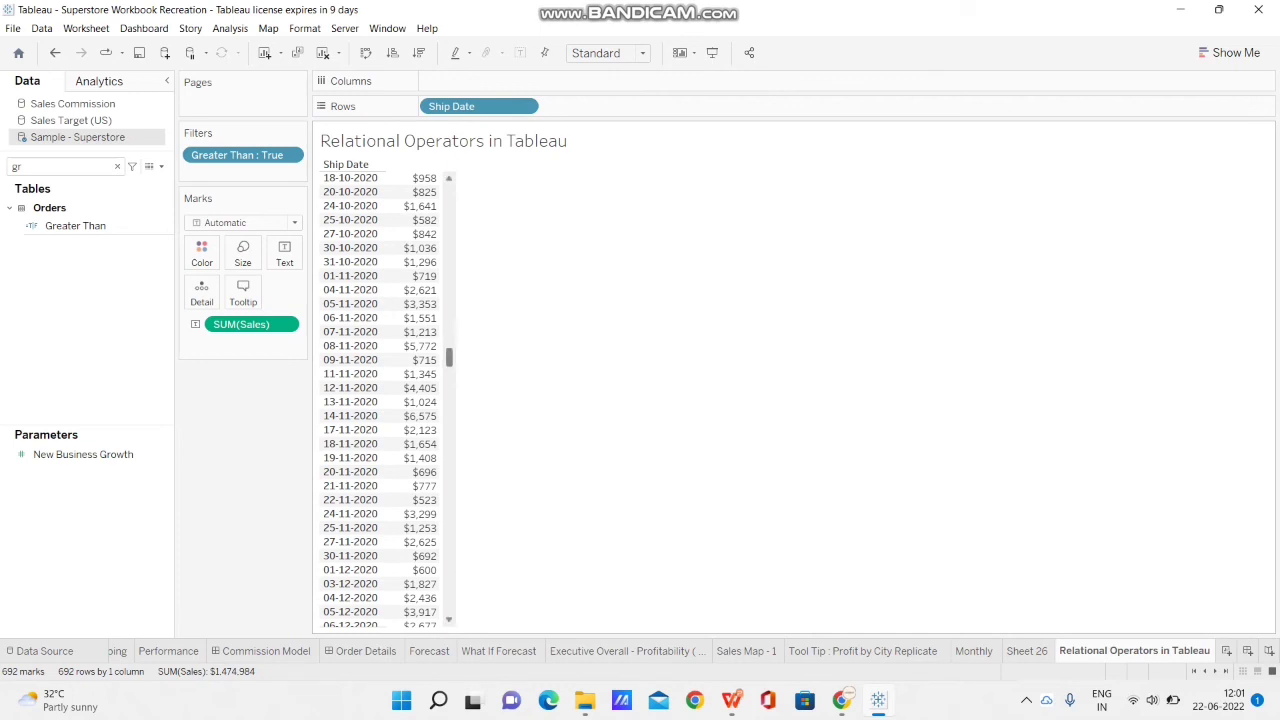
drag(450, 357, 450, 525)
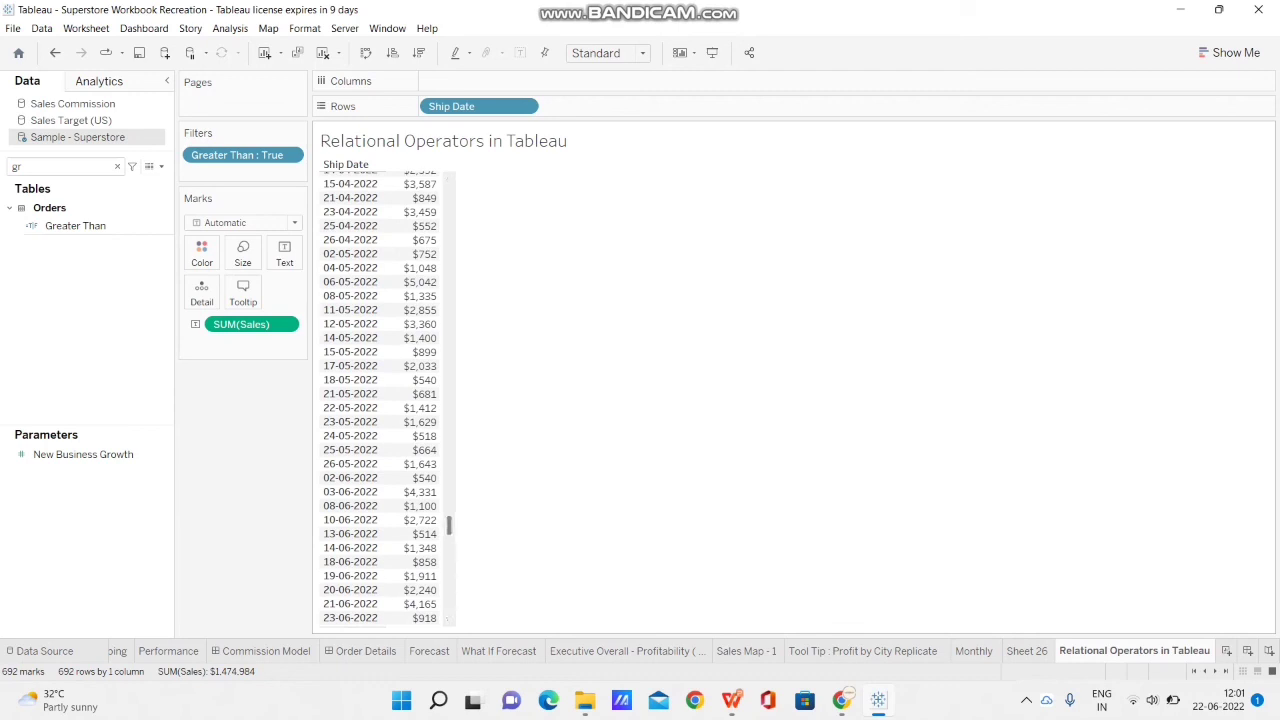